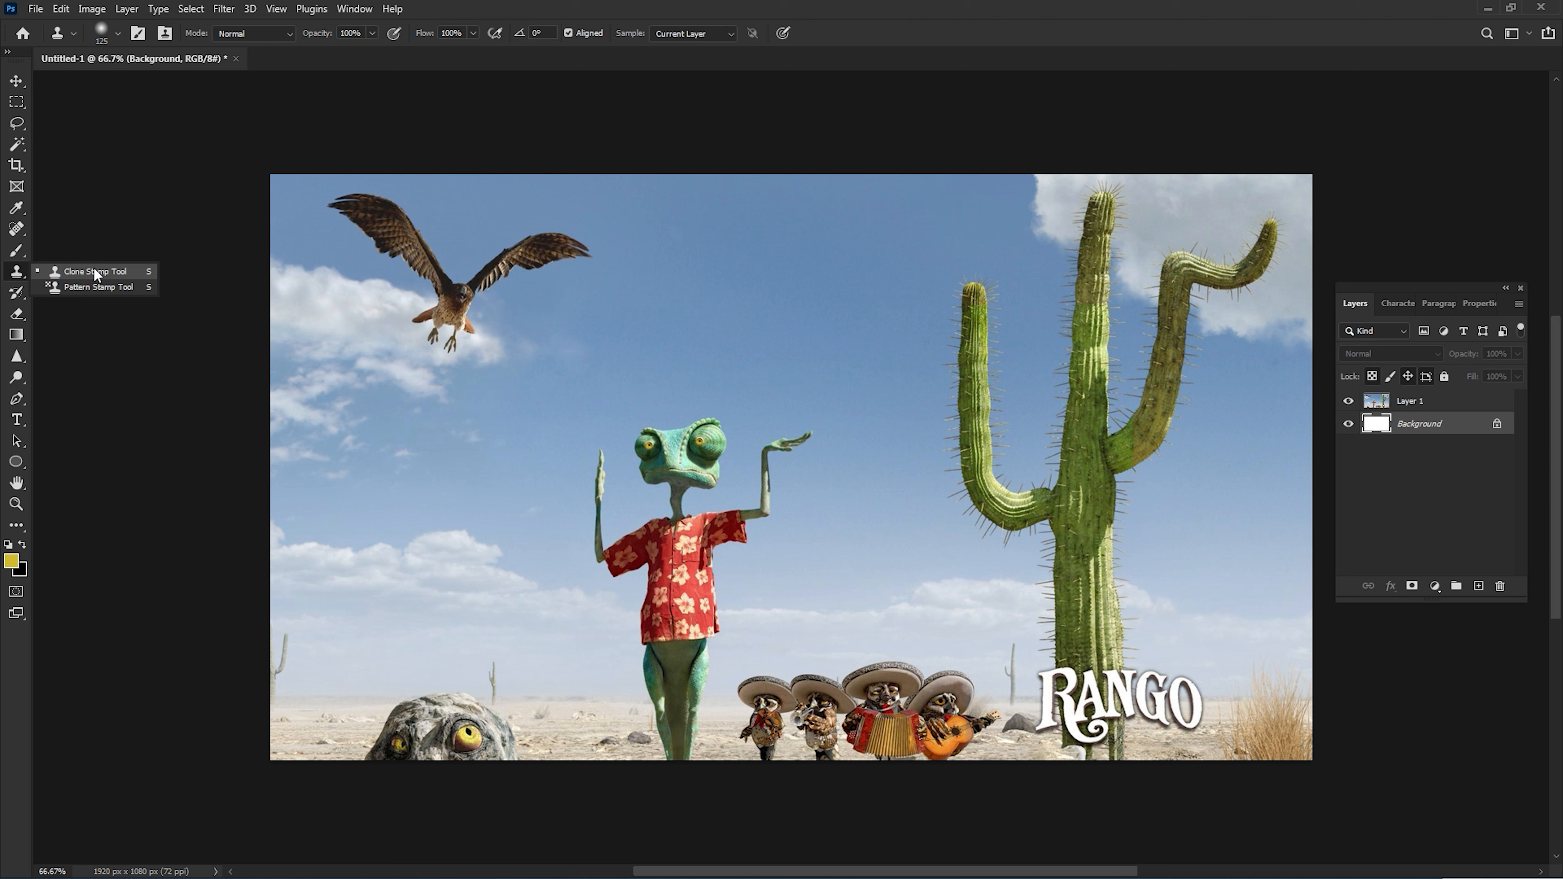
Choose the Clone Stamp tool and shrink its brush from the current size down to 45 px.
left_click(94, 271)
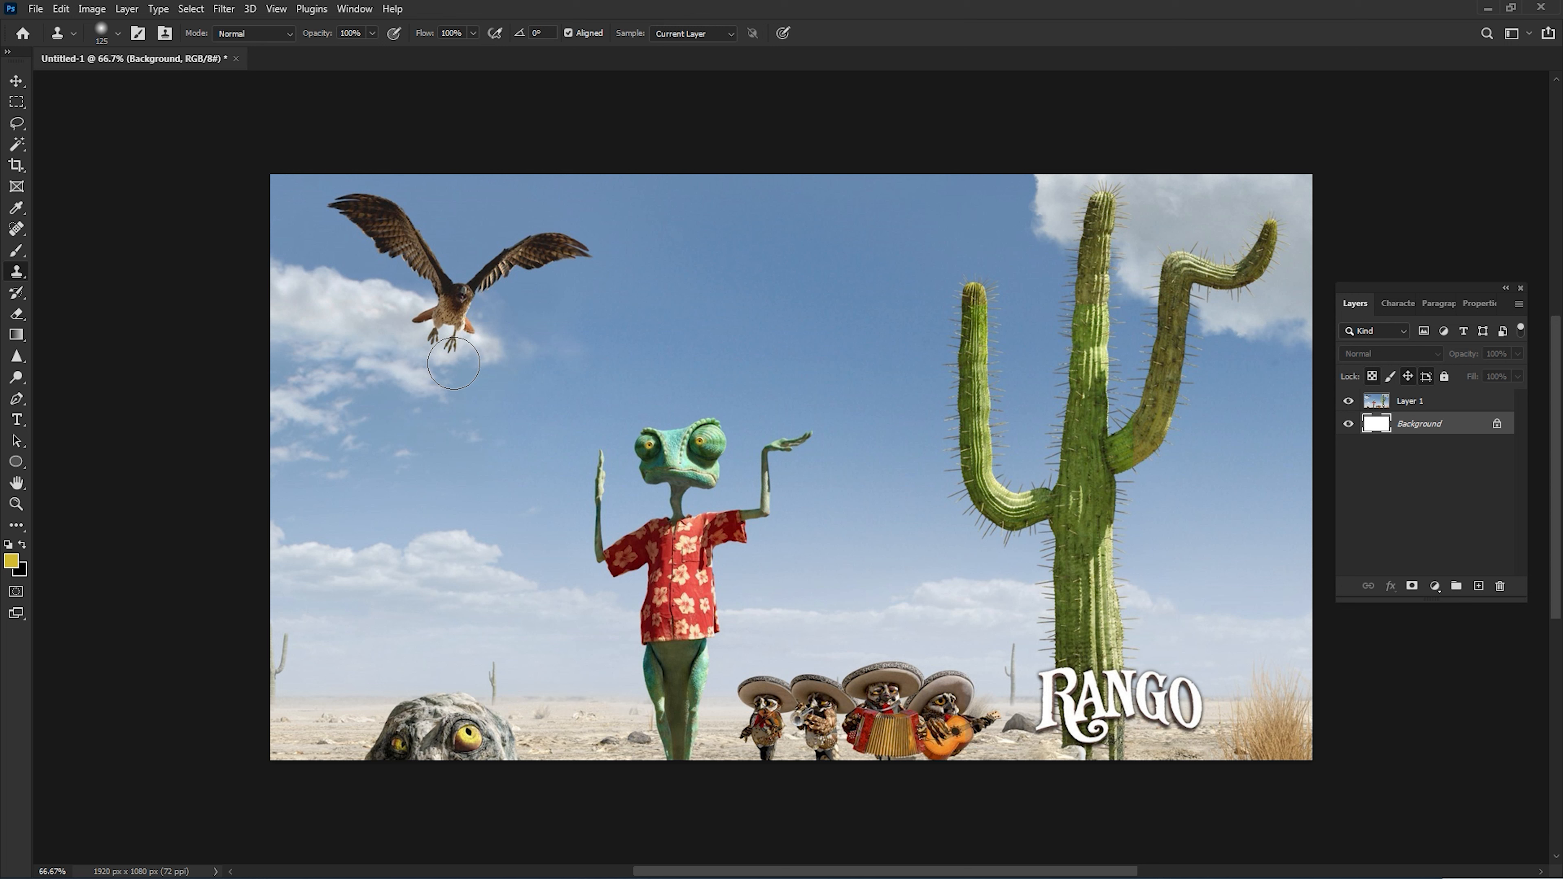
key("bracketleft")
key("bracketleft")
key("bracketleft")
key("bracketleft")
key("bracketleft")
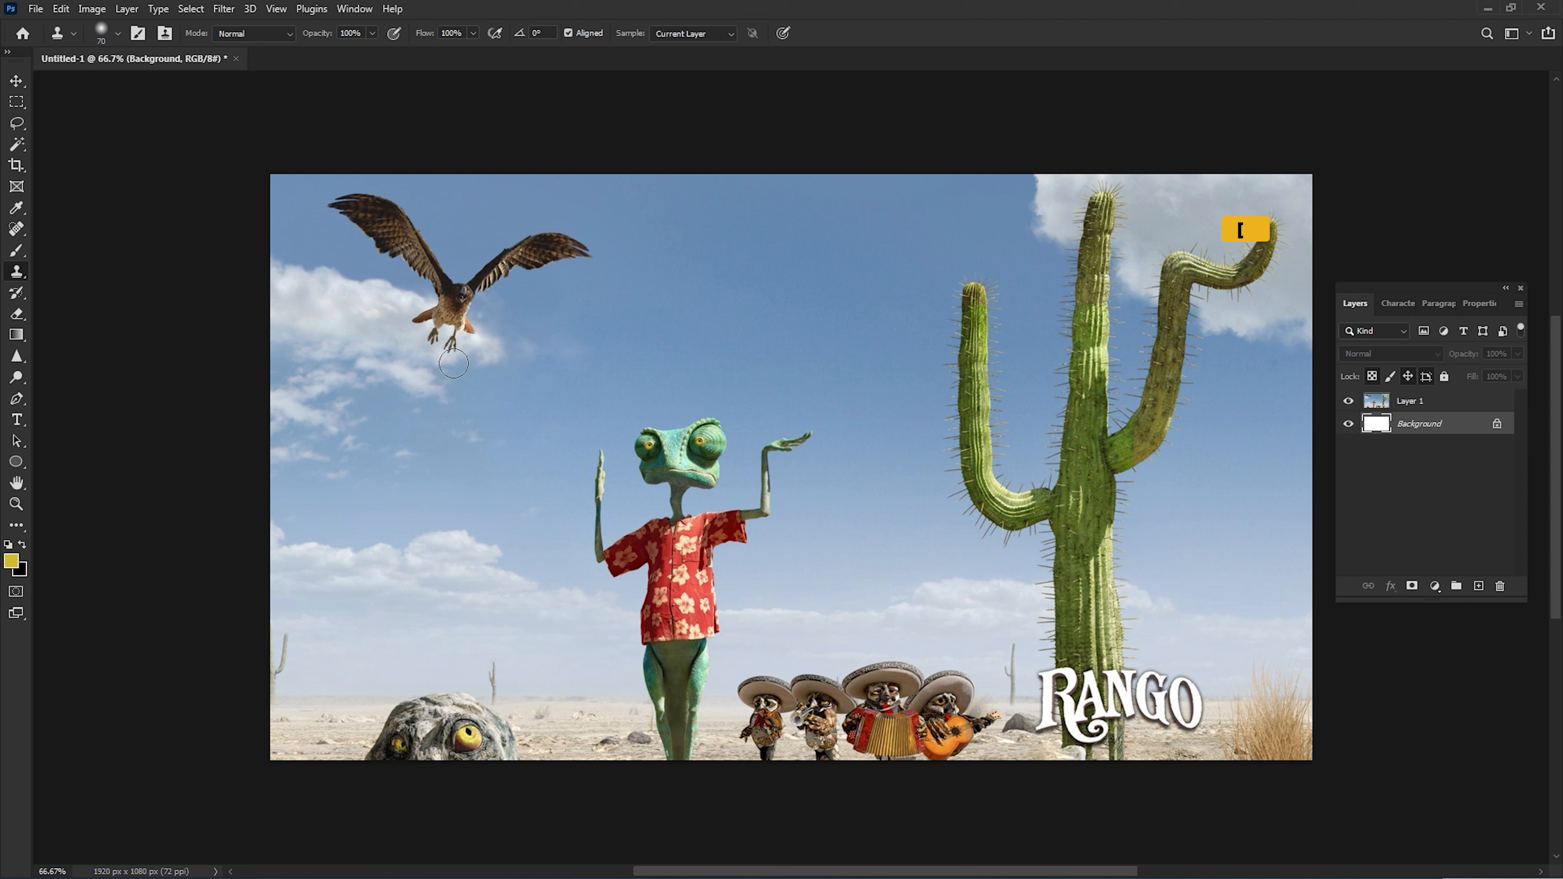
key("bracketleft")
key("bracketleft")
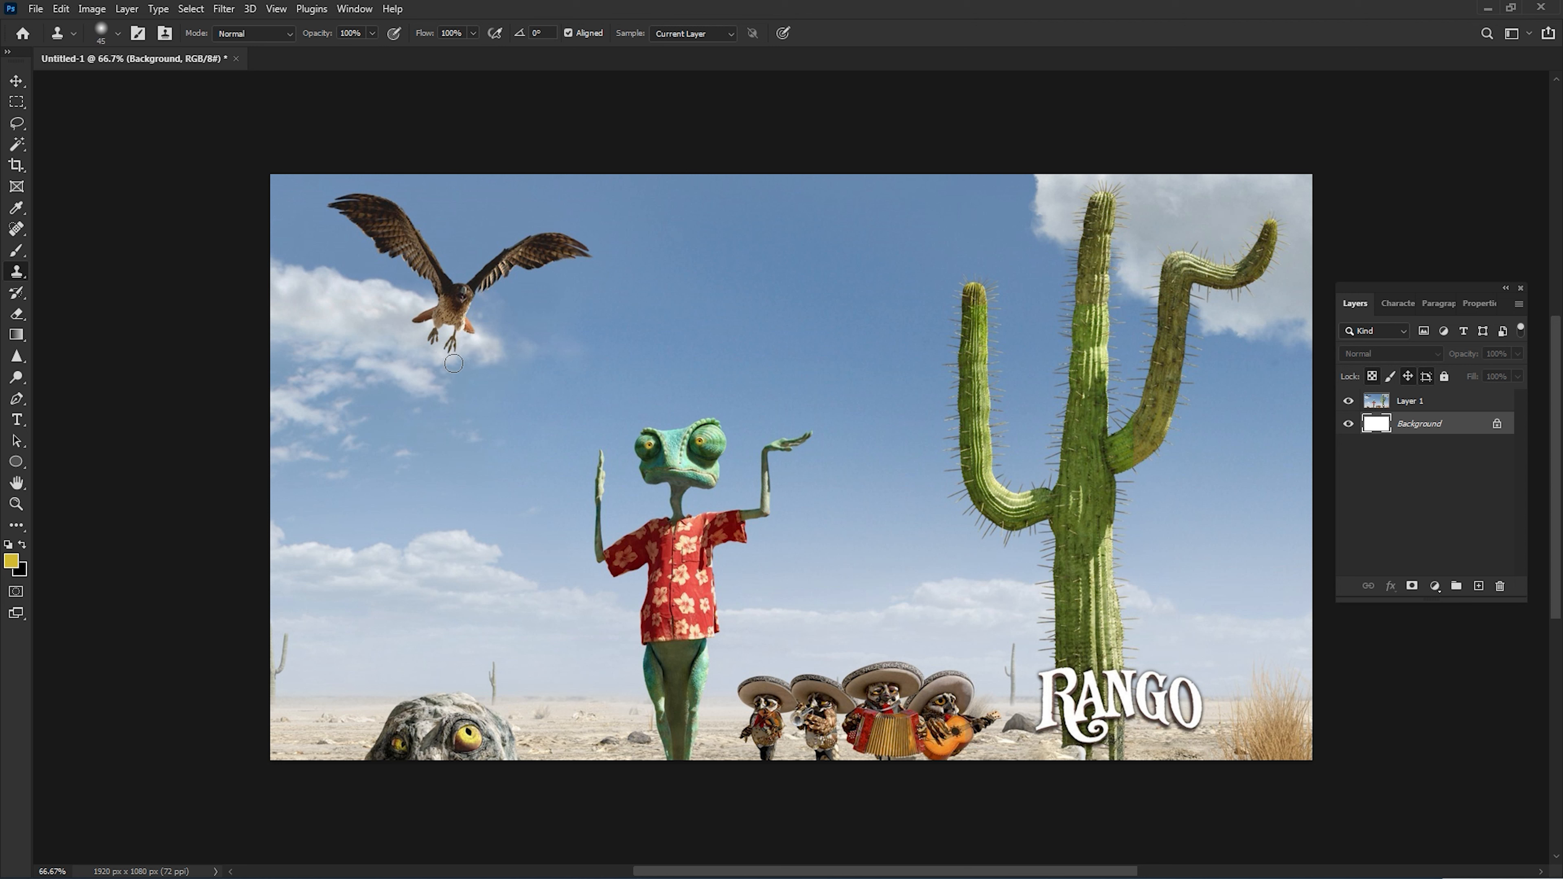
Enlarge the Clone Stamp brush to 250 px.
key("bracketright")
key("bracketright")
key("bracketright")
key("bracketright")
key("bracketright")
key("bracketright")
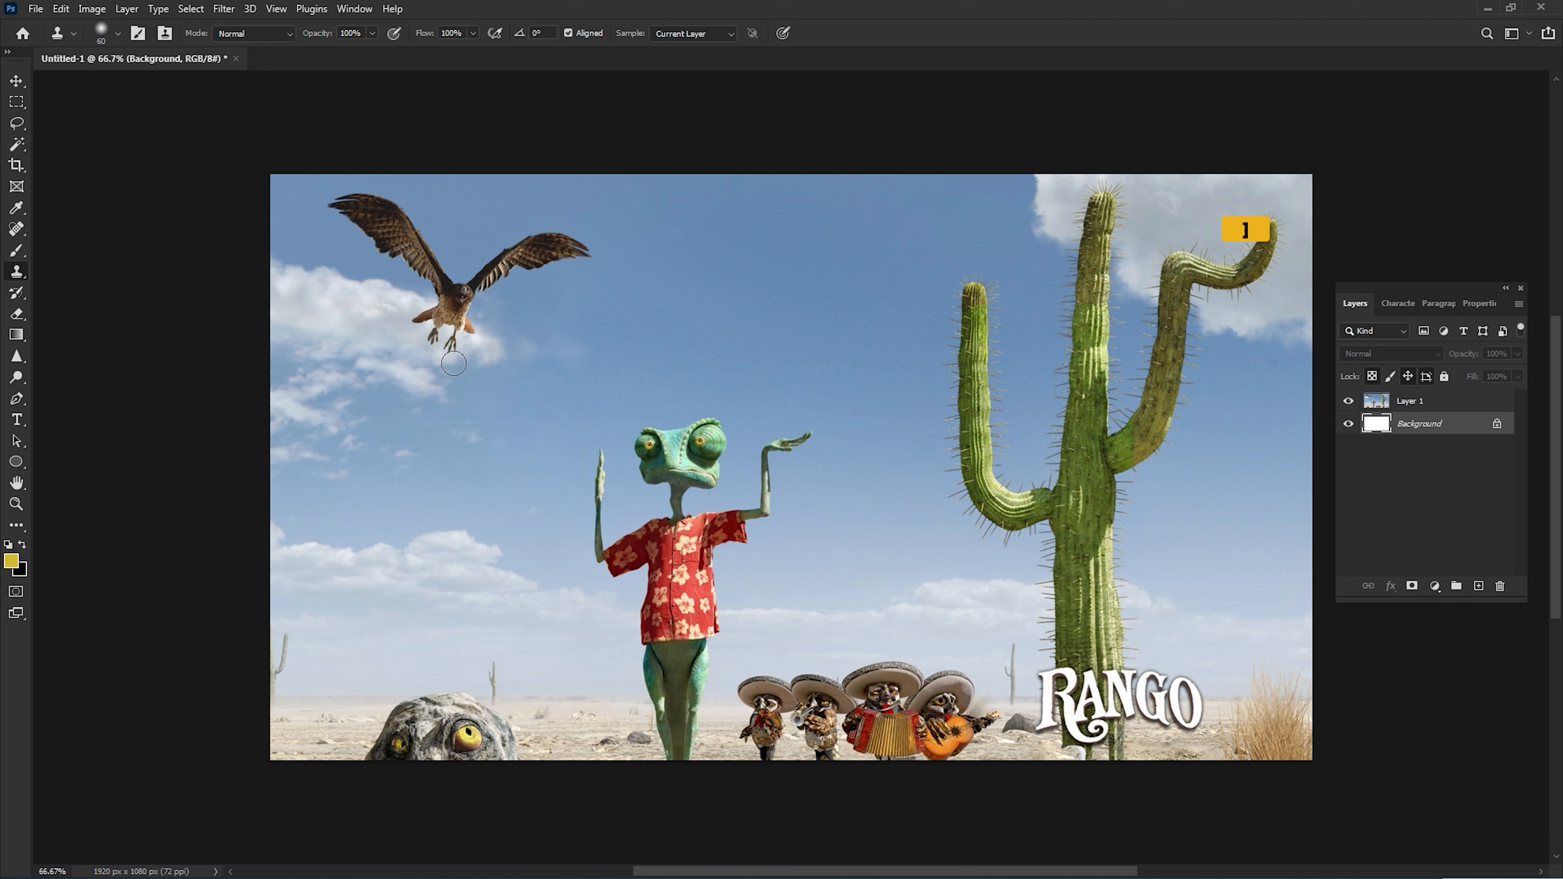
key("bracketright")
key("bracketright")
key("bracketright")
key("bracketright")
key("bracketright")
key("bracketright")
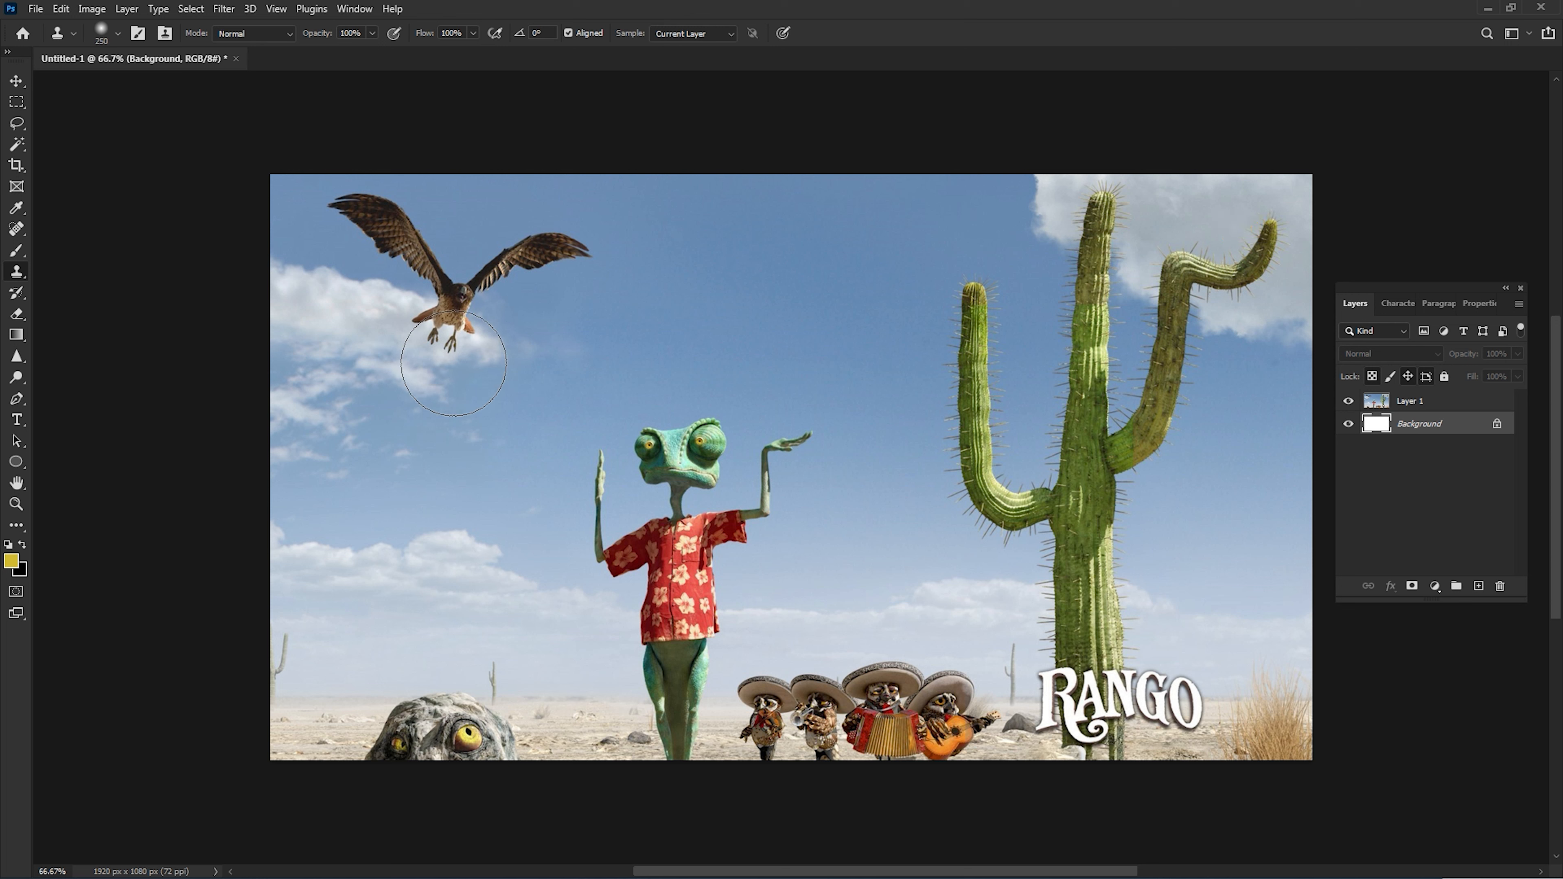
Adjust the Clone Stamp brush to a size of 80 px.
key("bracketleft")
key("bracketleft")
key("bracketleft")
key("bracketleft")
key("bracketleft")
key("bracketleft")
key("bracketleft")
key("bracketleft")
key("bracketright")
key("bracketright")
key("bracketright")
key("bracketleft")
key("bracketleft")
key("bracketleft")
key("bracketright")
key("bracketleft")
key("bracketleft")
key("alt")
key("alt+bracketright")
Sample the eagle's outer wing on Layer 1 and clone a second eagle above the lizard, undoing the stray stamp on its shirt.
left_click(354, 208, "alt")
left_click(589, 327)
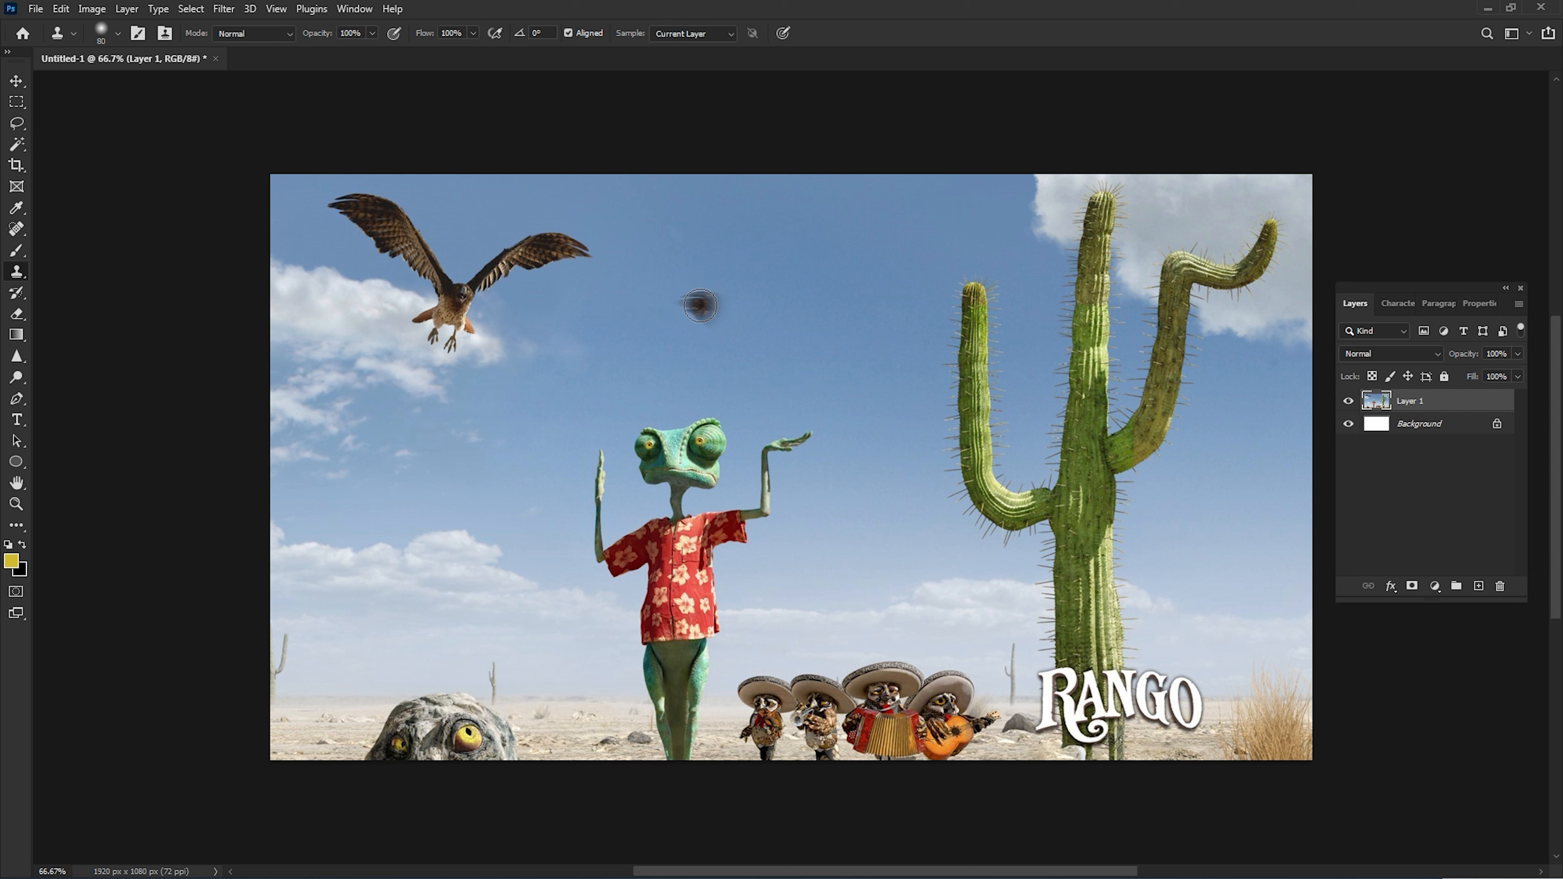
left_click(355, 207, "alt")
mouse_move(698, 305)
left_mouse_down()
mouse_move(718, 301)
mouse_move(737, 336)
mouse_move(733, 305)
mouse_move(750, 321)
mouse_move(727, 335)
mouse_move(769, 360)
mouse_move(700, 306)
mouse_move(798, 389)
mouse_move(772, 419)
mouse_move(800, 431)
mouse_move(778, 431)
mouse_move(766, 424)
mouse_move(803, 423)
mouse_move(863, 351)
mouse_move(929, 348)
mouse_move(862, 358)
mouse_move(811, 399)
mouse_move(816, 425)
mouse_move(782, 420)
mouse_move(800, 397)
mouse_move(735, 318)
mouse_move(684, 301)
left_mouse_up()
left_click(738, 509)
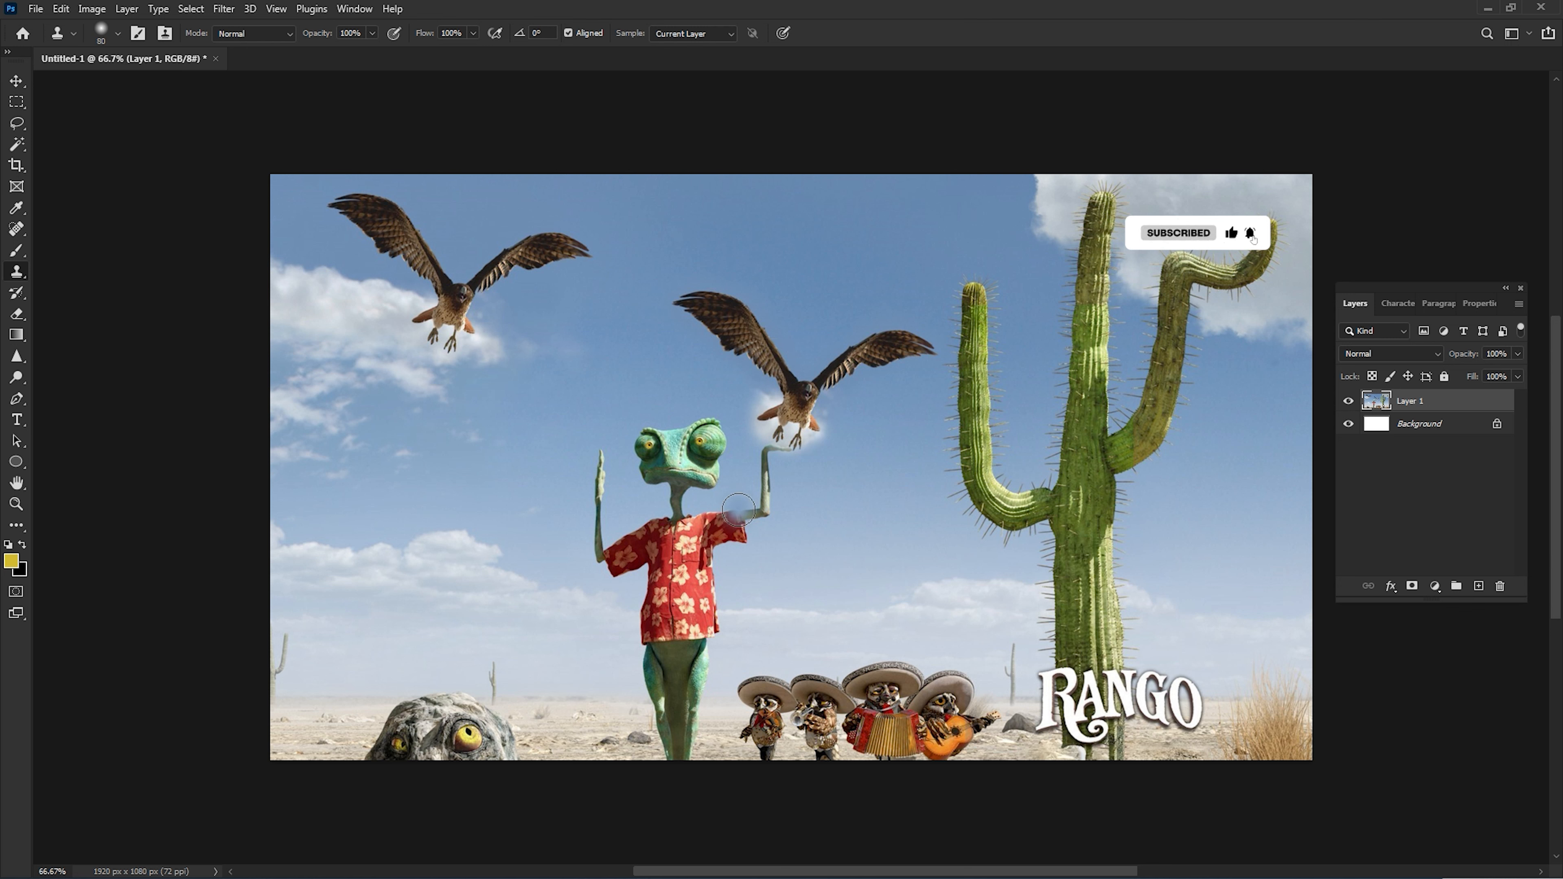
key("ctrl+z")
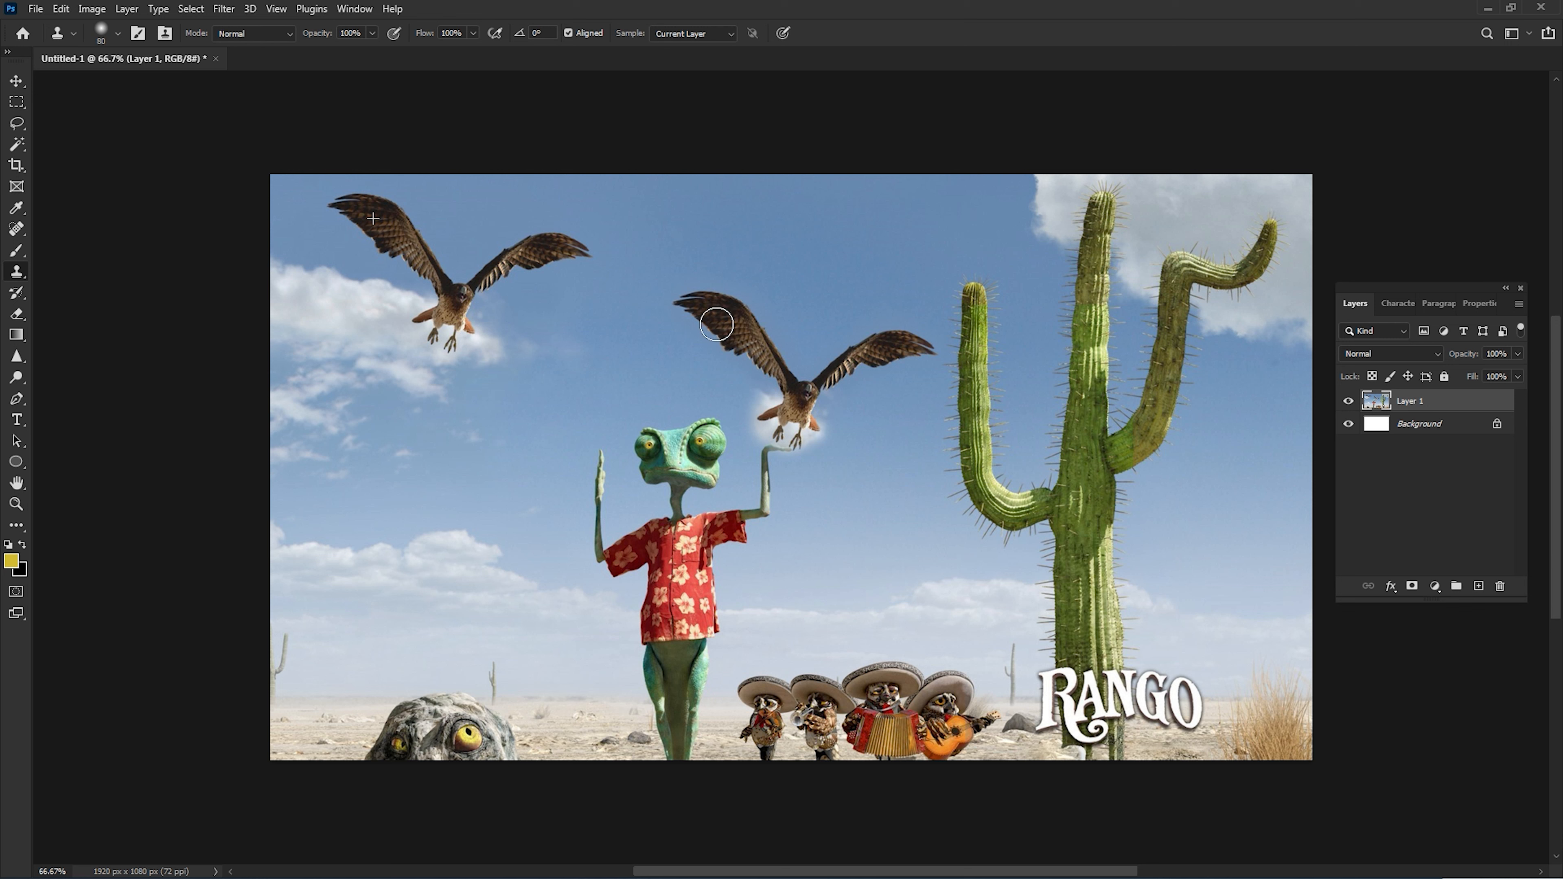
Clone the cloud beside the original eagle around the second eagle and over the lizard's head.
left_click(701, 378)
left_click_drag(701, 378, 688, 402)
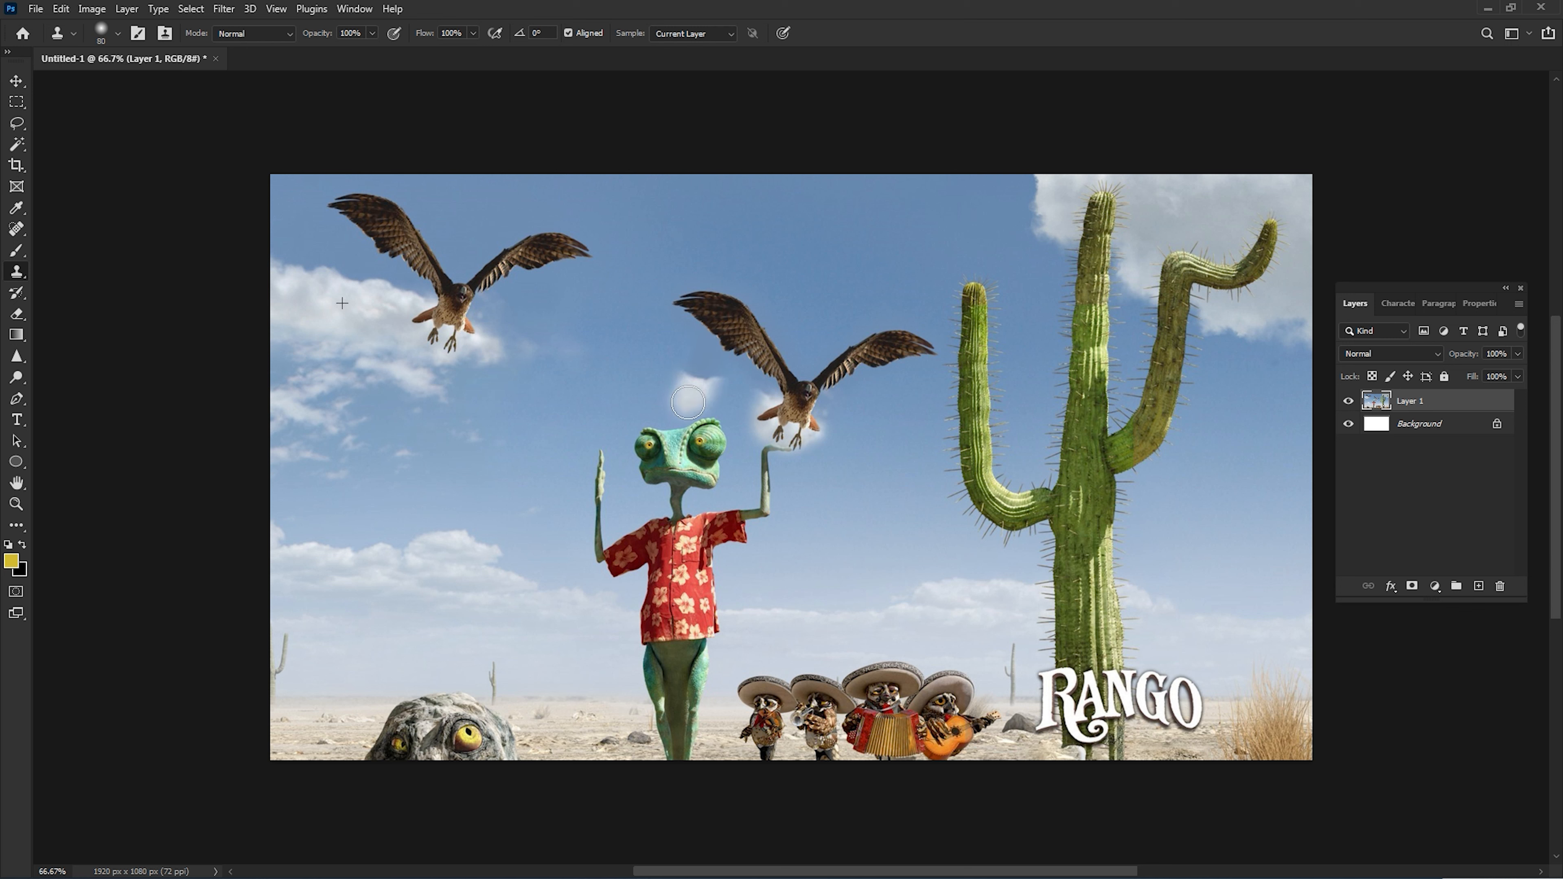
mouse_move(688, 402)
left_mouse_down()
mouse_move(721, 418)
mouse_move(703, 384)
mouse_move(809, 402)
mouse_move(683, 388)
mouse_move(639, 403)
mouse_move(683, 420)
mouse_move(671, 372)
mouse_move(603, 378)
mouse_move(611, 424)
mouse_move(683, 443)
mouse_move(893, 427)
mouse_move(624, 414)
left_mouse_up()
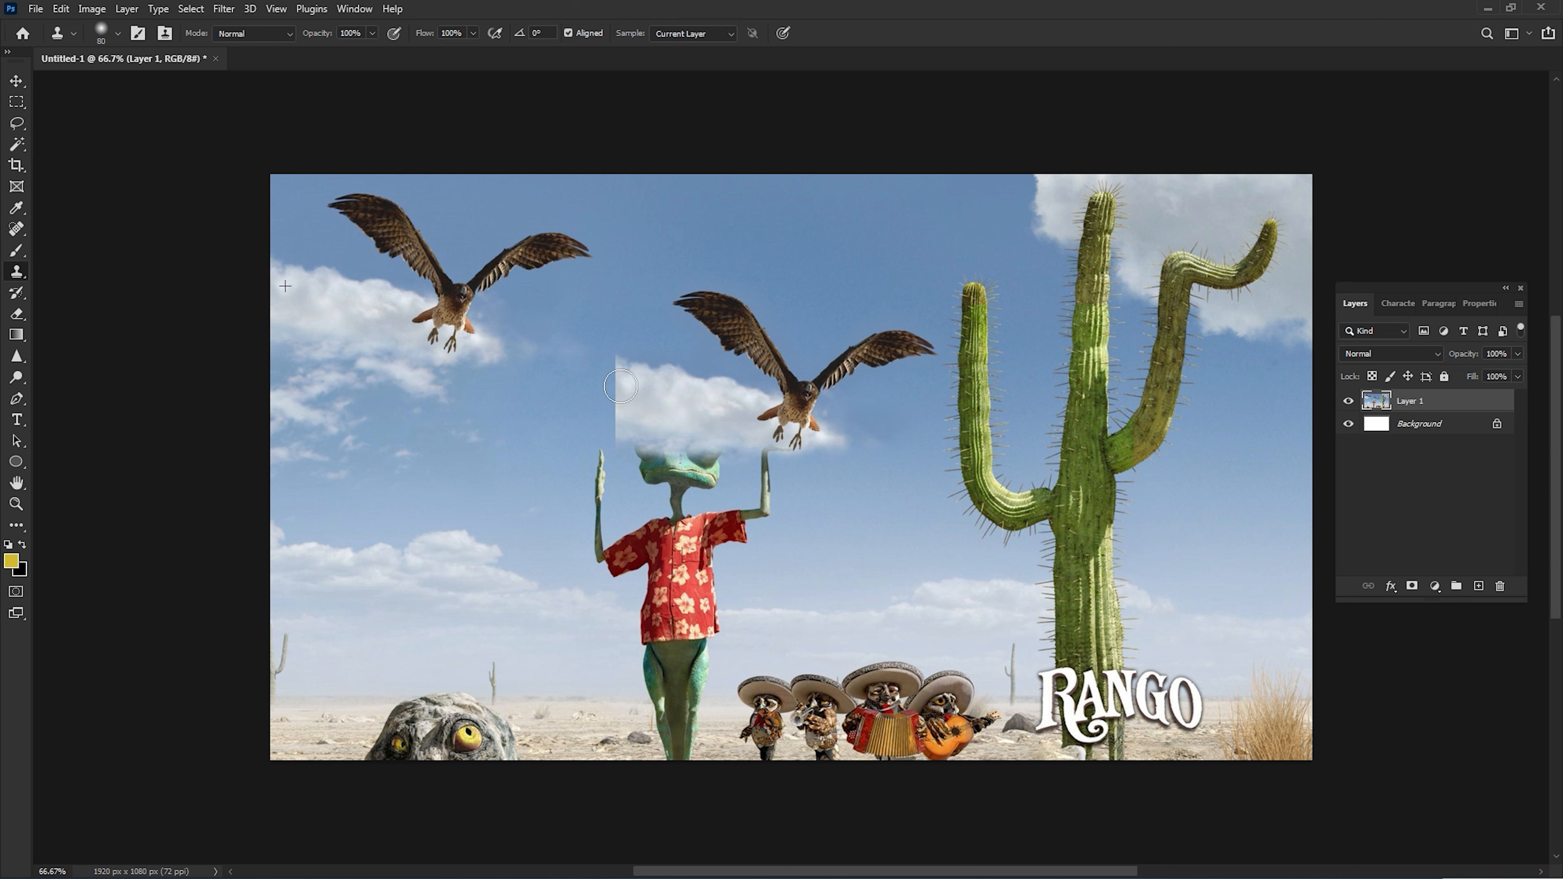
Continue cloning the sky, lizard and eagle over the musicians, the cactus trunk and the title on Layer 1.
mouse_move(631, 483)
left_mouse_down()
mouse_move(622, 426)
mouse_move(628, 486)
mouse_move(814, 435)
left_mouse_up()
mouse_move(876, 425)
left_mouse_down()
mouse_move(1073, 416)
mouse_move(923, 401)
mouse_move(1063, 399)
mouse_move(919, 370)
mouse_move(1049, 364)
mouse_move(939, 343)
mouse_move(1063, 339)
mouse_move(936, 305)
mouse_move(1065, 297)
mouse_move(952, 281)
mouse_move(1062, 283)
left_mouse_up()
mouse_move(884, 428)
left_mouse_down()
mouse_move(1063, 448)
mouse_move(953, 474)
mouse_move(1077, 500)
mouse_move(944, 511)
mouse_move(1080, 533)
mouse_move(948, 542)
mouse_move(1088, 543)
mouse_move(948, 564)
mouse_move(1065, 564)
mouse_move(948, 584)
mouse_move(1089, 601)
mouse_move(928, 618)
mouse_move(1103, 620)
mouse_move(957, 638)
mouse_move(1111, 659)
mouse_move(955, 670)
mouse_move(1121, 686)
mouse_move(911, 695)
mouse_move(1080, 709)
mouse_move(899, 733)
mouse_move(1078, 746)
mouse_move(812, 746)
mouse_move(951, 743)
mouse_move(796, 735)
mouse_move(927, 725)
mouse_move(843, 709)
mouse_move(997, 685)
mouse_move(847, 678)
mouse_move(952, 659)
mouse_move(875, 643)
mouse_move(975, 616)
mouse_move(900, 608)
mouse_move(935, 599)
mouse_move(939, 563)
mouse_move(966, 545)
mouse_move(890, 537)
mouse_move(961, 535)
mouse_move(925, 527)
mouse_move(929, 497)
mouse_move(955, 482)
mouse_move(918, 476)
mouse_move(889, 506)
mouse_move(860, 644)
mouse_move(910, 591)
left_mouse_up()
left_click_drag(860, 665, 953, 592)
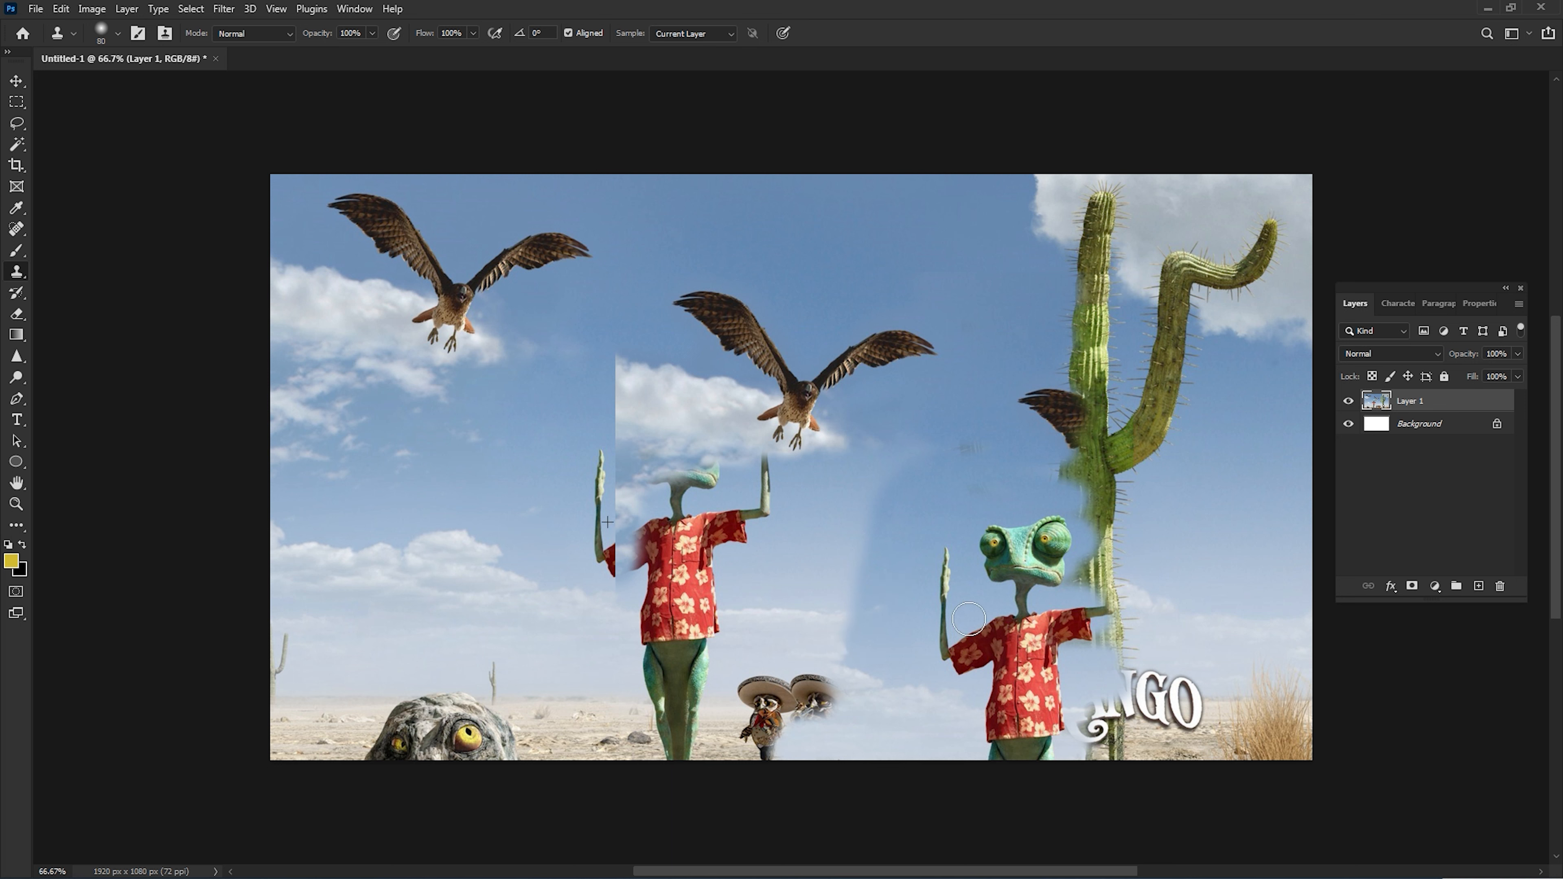
mouse_move(1102, 554)
left_mouse_down()
mouse_move(1064, 419)
mouse_move(1144, 438)
mouse_move(1083, 481)
mouse_move(1157, 425)
mouse_move(1162, 474)
mouse_move(1076, 500)
mouse_move(1062, 443)
mouse_move(1123, 481)
mouse_move(1081, 415)
mouse_move(1169, 471)
mouse_move(1121, 543)
mouse_move(1254, 418)
mouse_move(1163, 458)
mouse_move(1182, 459)
mouse_move(1053, 390)
mouse_move(1104, 441)
mouse_move(1119, 508)
left_mouse_up()
mouse_move(986, 458)
left_mouse_down()
mouse_move(922, 448)
mouse_move(937, 479)
left_mouse_up()
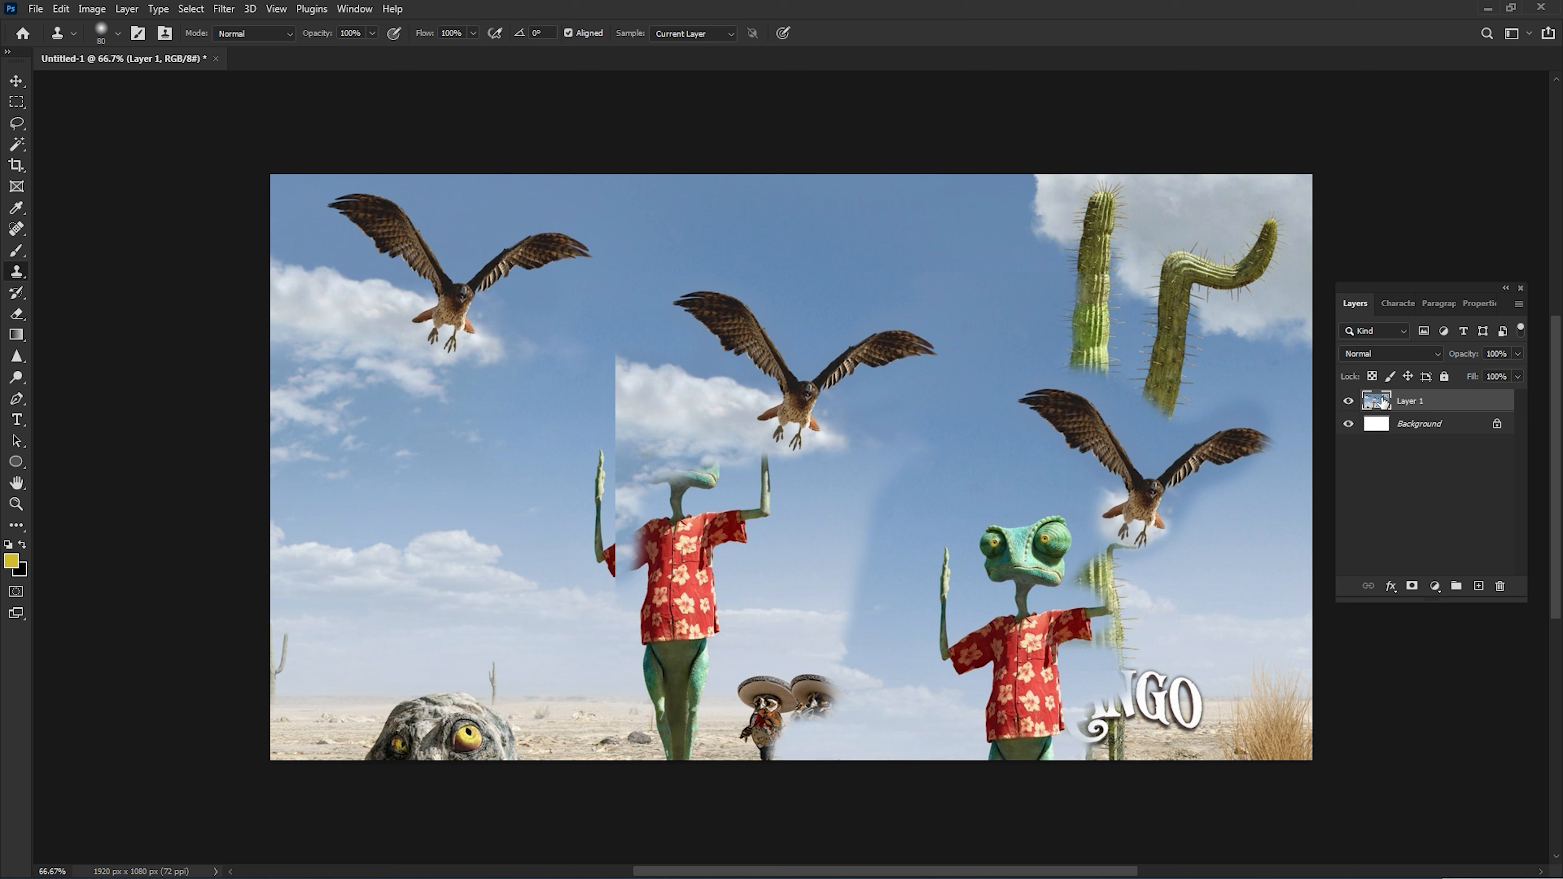
Toggle Layer 1's visibility repeatedly to examine how cloning directly on the image layer affects the original picture.
left_click(1349, 402)
left_click(1349, 402)
left_click(1349, 402)
left_click(1349, 402)
left_click(1348, 401)
left_click(1350, 401)
left_click(1348, 401)
left_click(1348, 402)
left_click(1348, 404)
left_click(1348, 403)
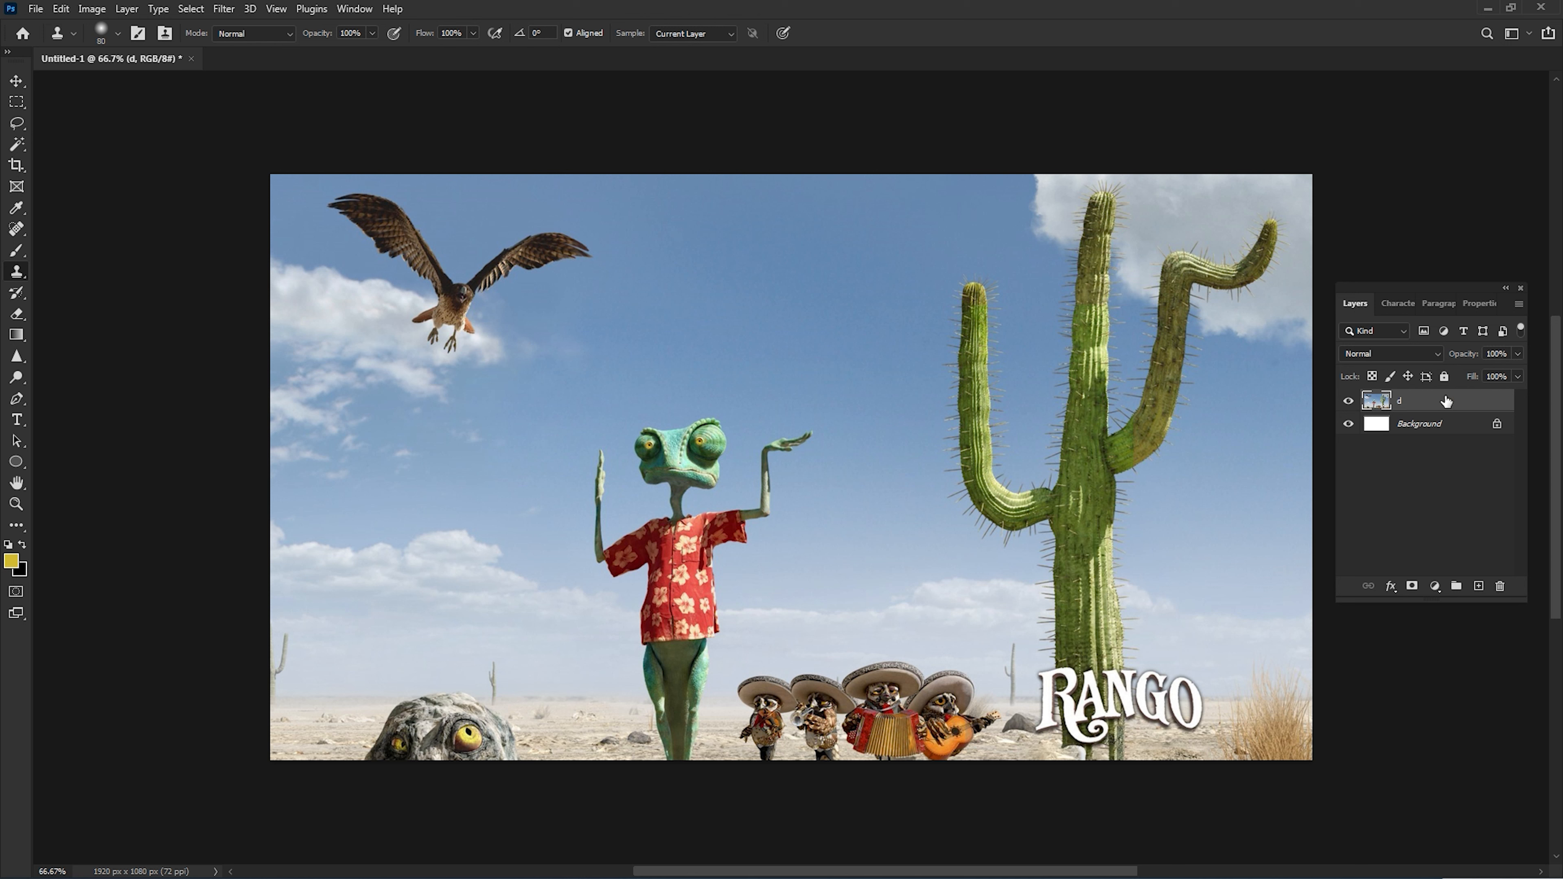
Sample the eagle's wing tip from layer d and clone the whole eagle onto a new layer, in the sky above the lizard.
left_click(1434, 506)
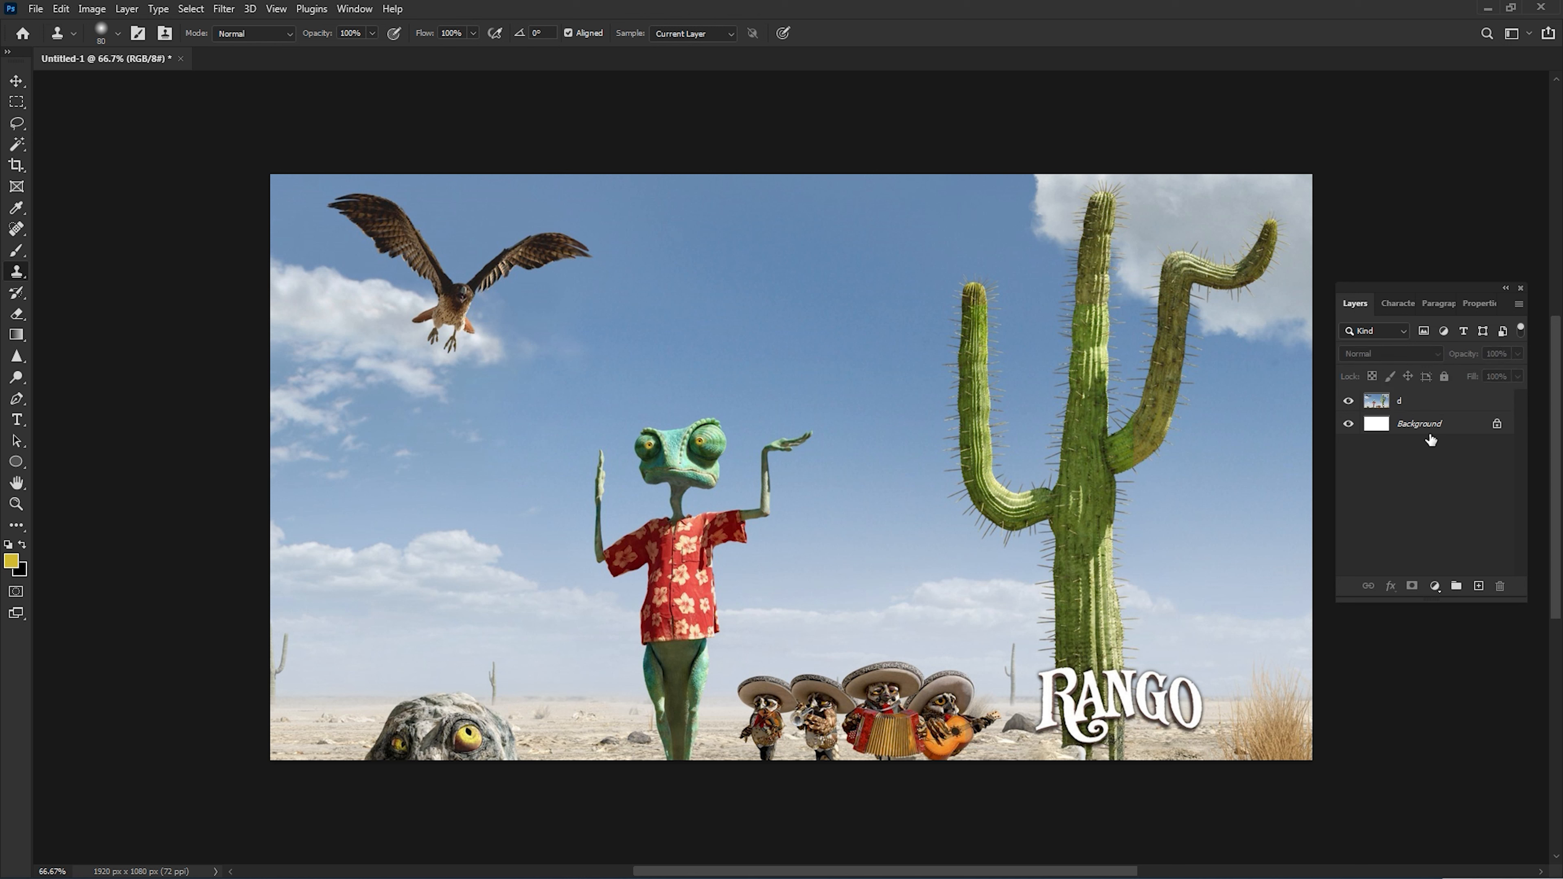
left_click(1424, 401)
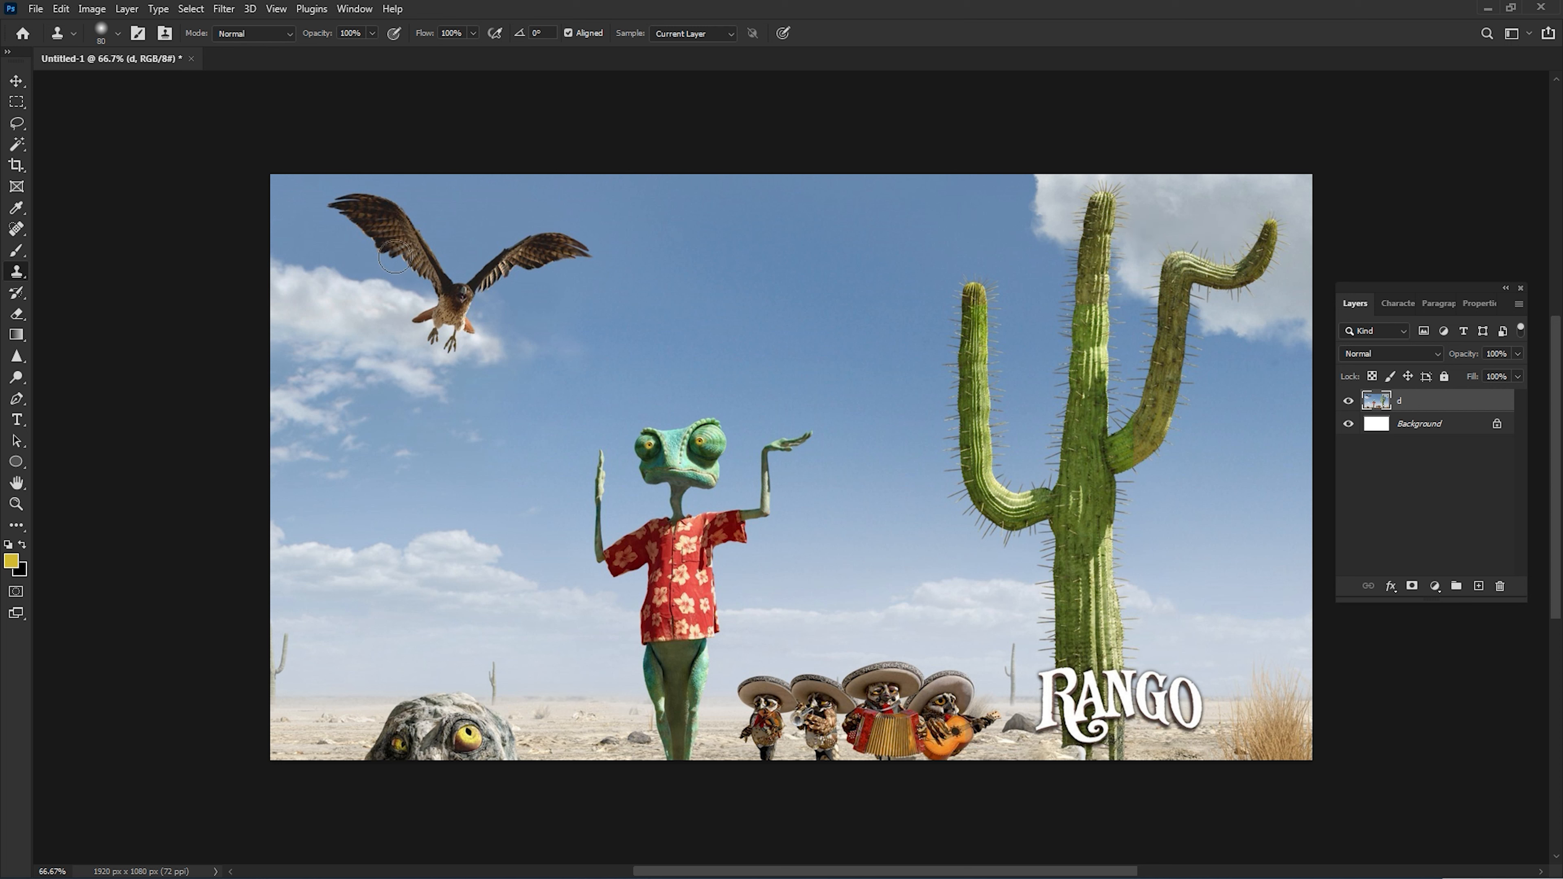
left_click(353, 205, "alt")
left_click(1479, 587)
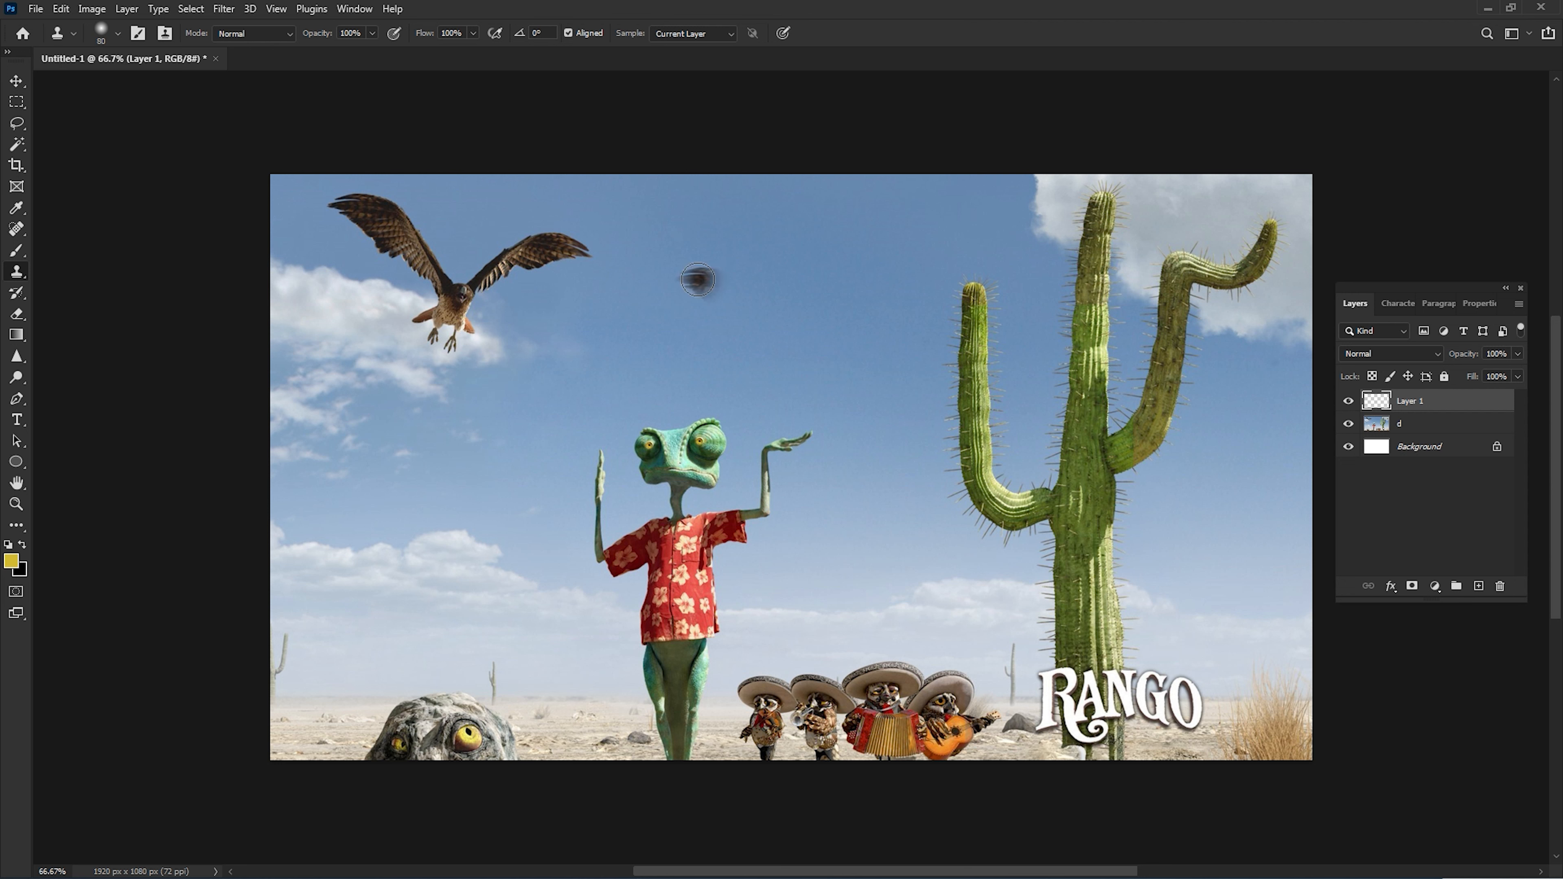
mouse_move(692, 280)
left_mouse_down()
mouse_move(747, 279)
mouse_move(684, 282)
mouse_move(735, 322)
mouse_move(734, 296)
mouse_move(689, 280)
mouse_move(721, 289)
mouse_move(727, 330)
mouse_move(757, 352)
mouse_move(747, 319)
mouse_move(792, 371)
mouse_move(799, 387)
mouse_move(759, 398)
mouse_move(794, 409)
mouse_move(772, 413)
mouse_move(766, 399)
mouse_move(843, 321)
mouse_move(904, 318)
mouse_move(780, 352)
mouse_move(923, 327)
mouse_move(856, 334)
mouse_move(801, 387)
mouse_move(744, 318)
mouse_move(873, 323)
left_mouse_up()
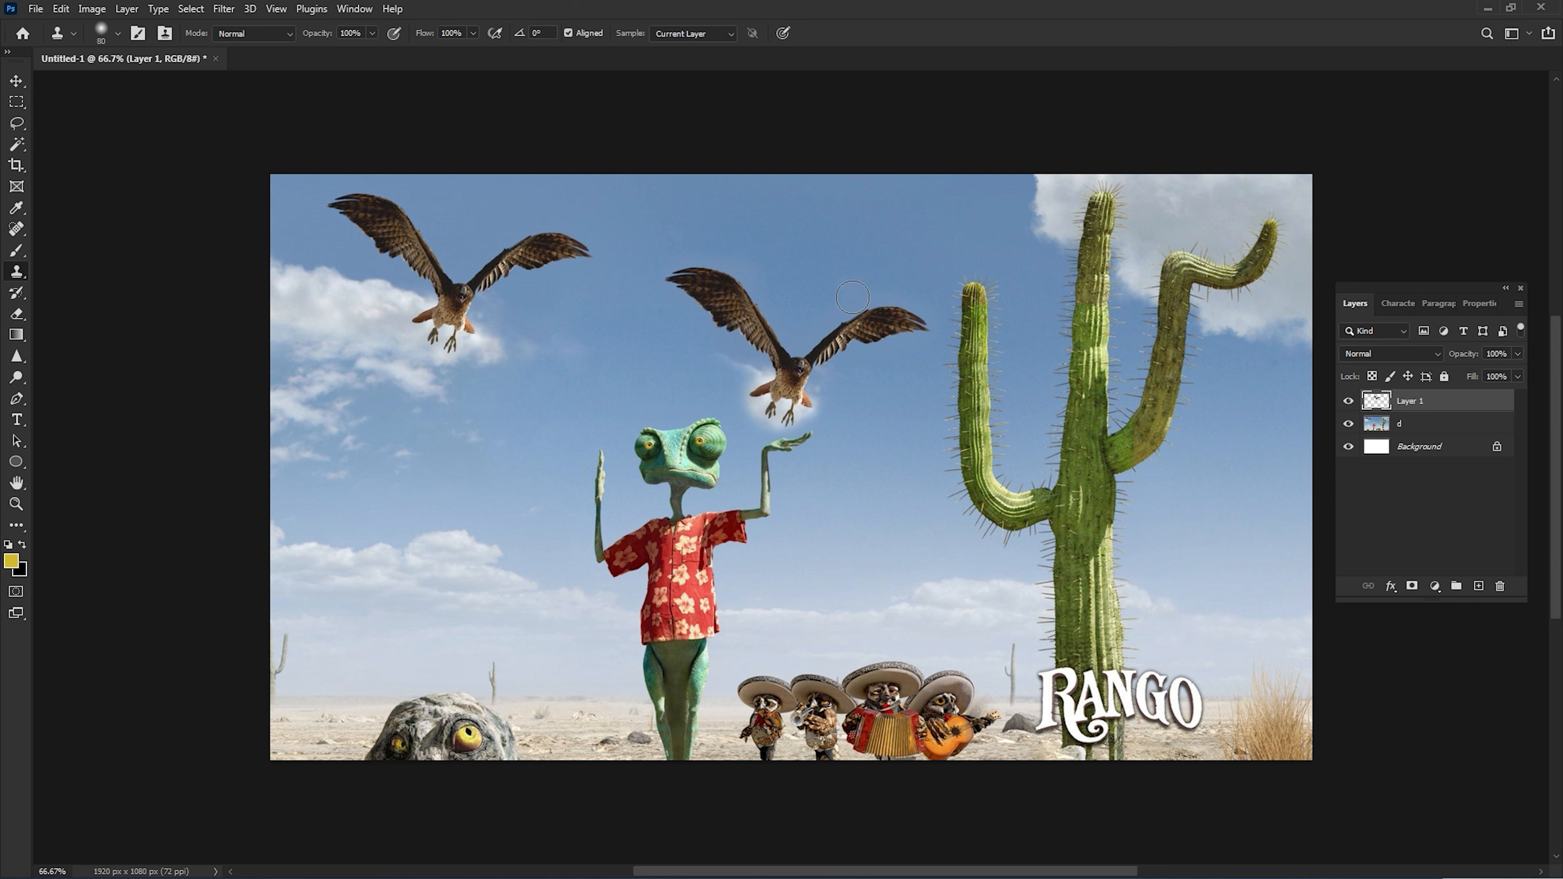
Move the cloned eagle layer slightly up and left in the sky, and toggle its visibility to check it is separate.
left_click(22, 82)
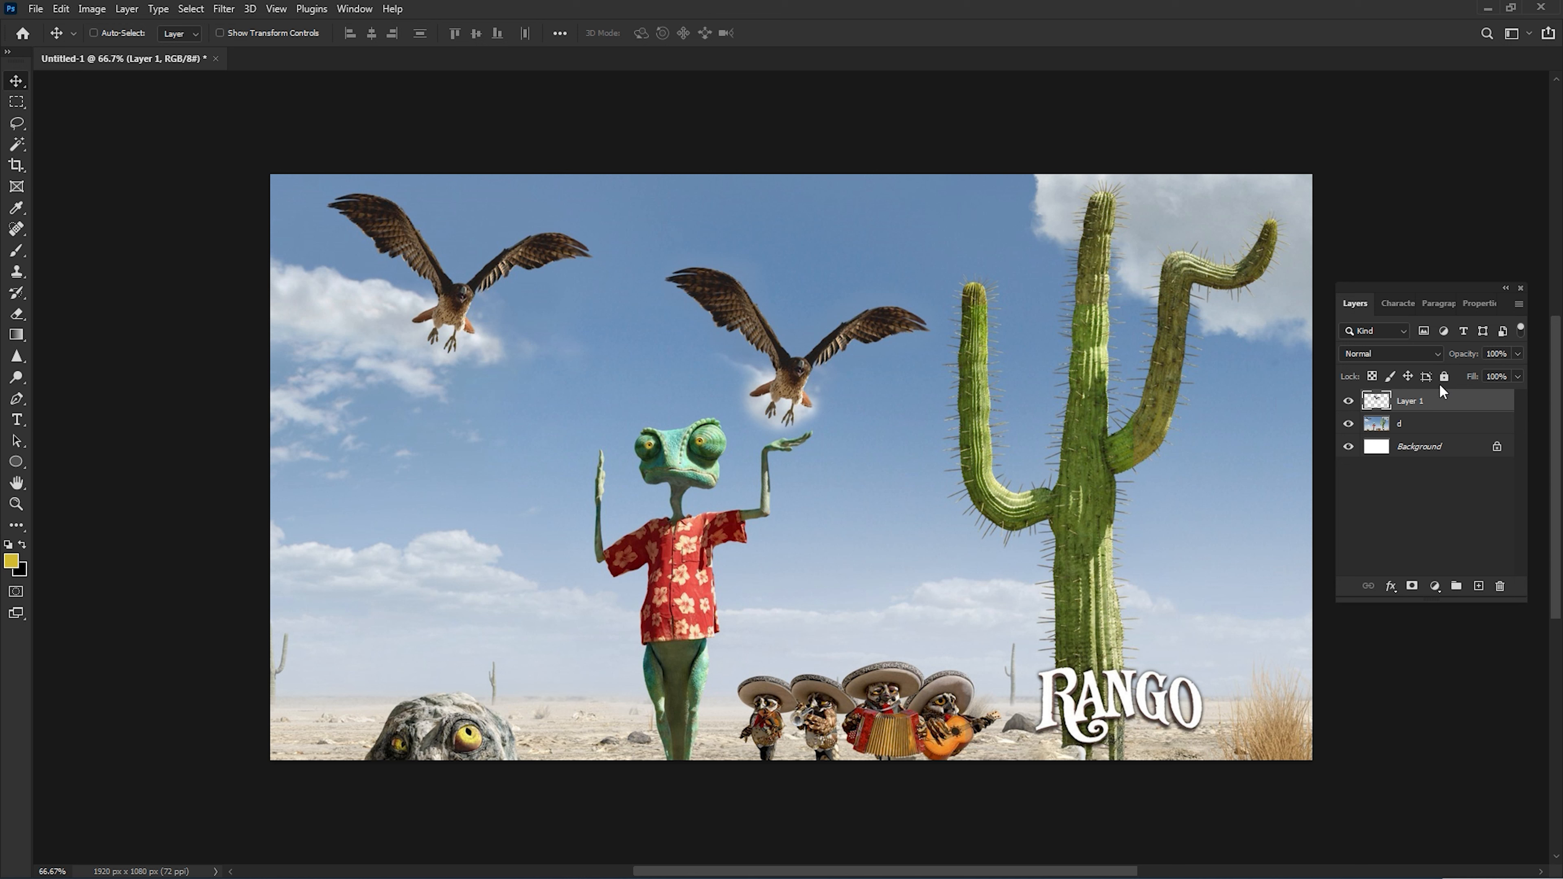
left_click_drag(814, 383, 796, 352)
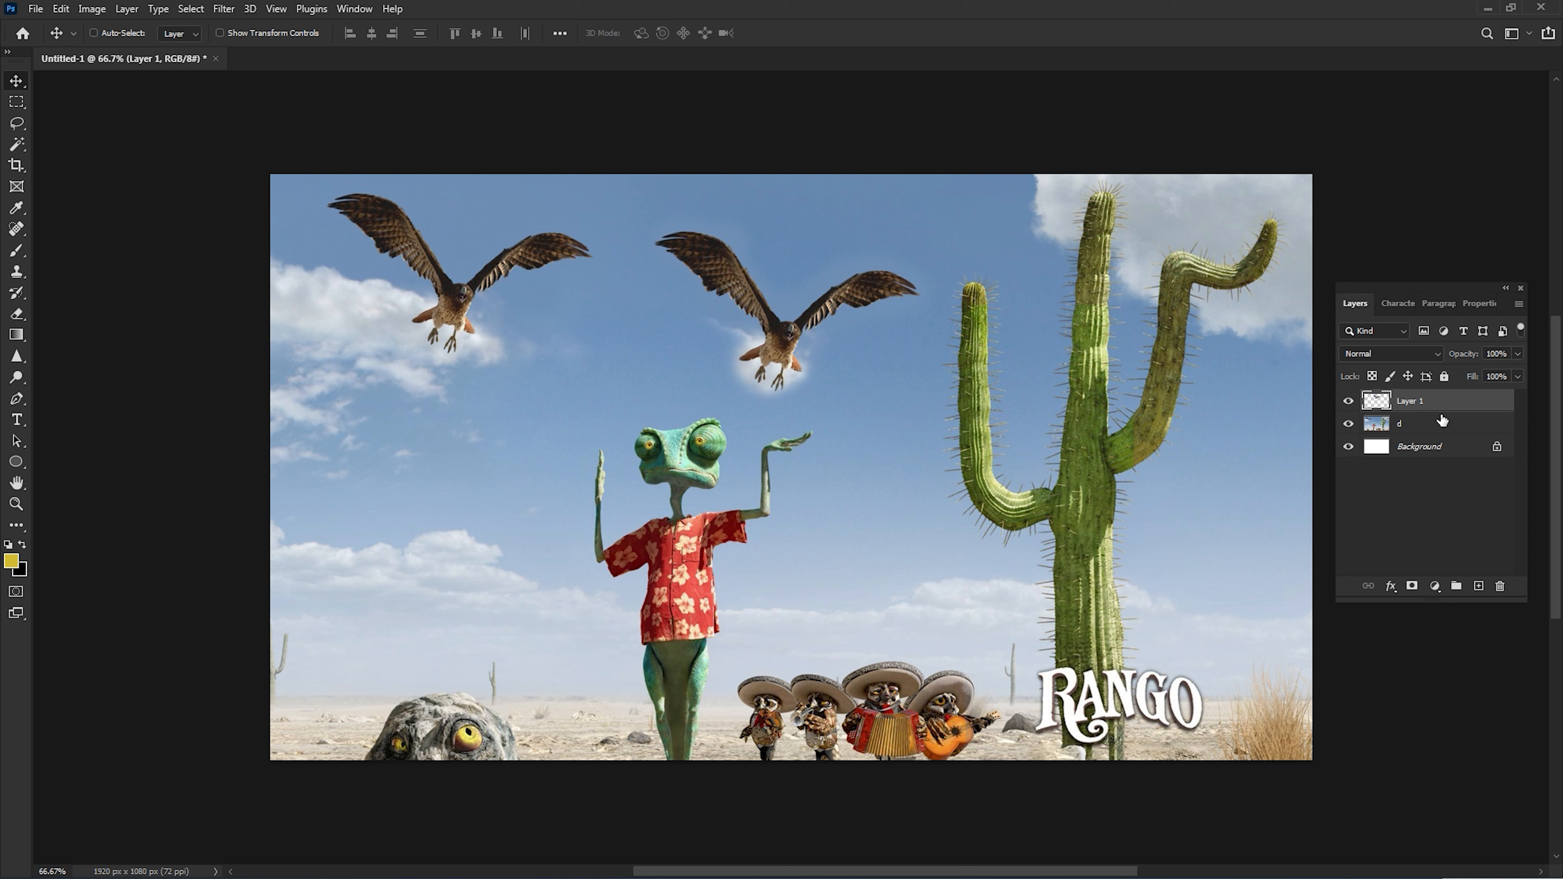
left_click(1347, 401)
left_click(1348, 401)
left_click(1348, 401)
left_click(1348, 401)
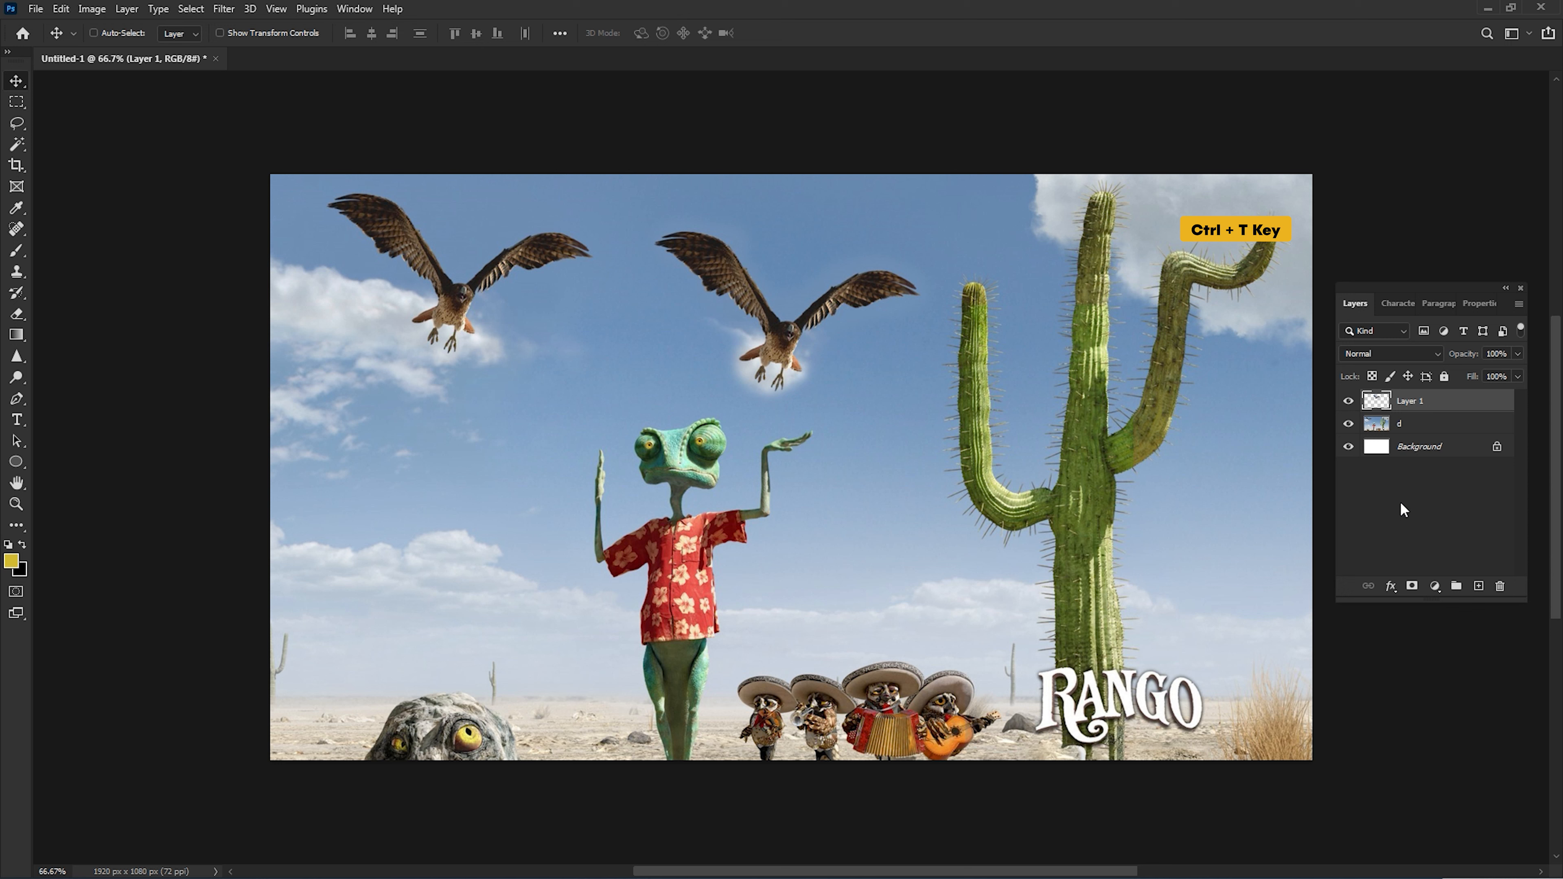
Scale the cloned eagle proportionally to 42.45% and move it left, closer to the original eagle.
key("ctrl")
key("ctrl+t")
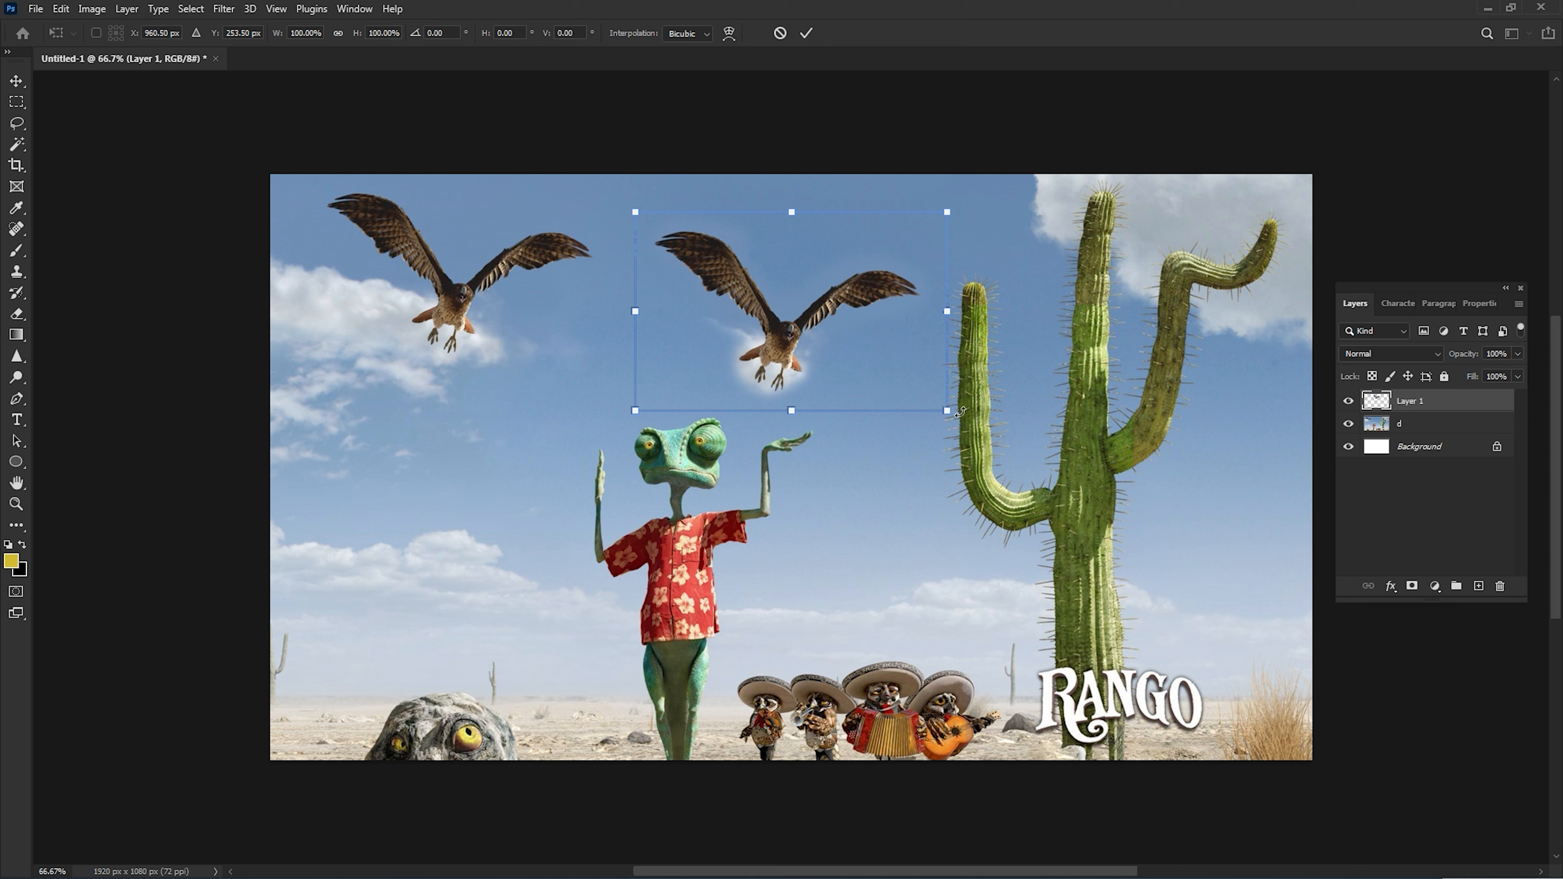
left_click_drag(949, 415, 862, 355)
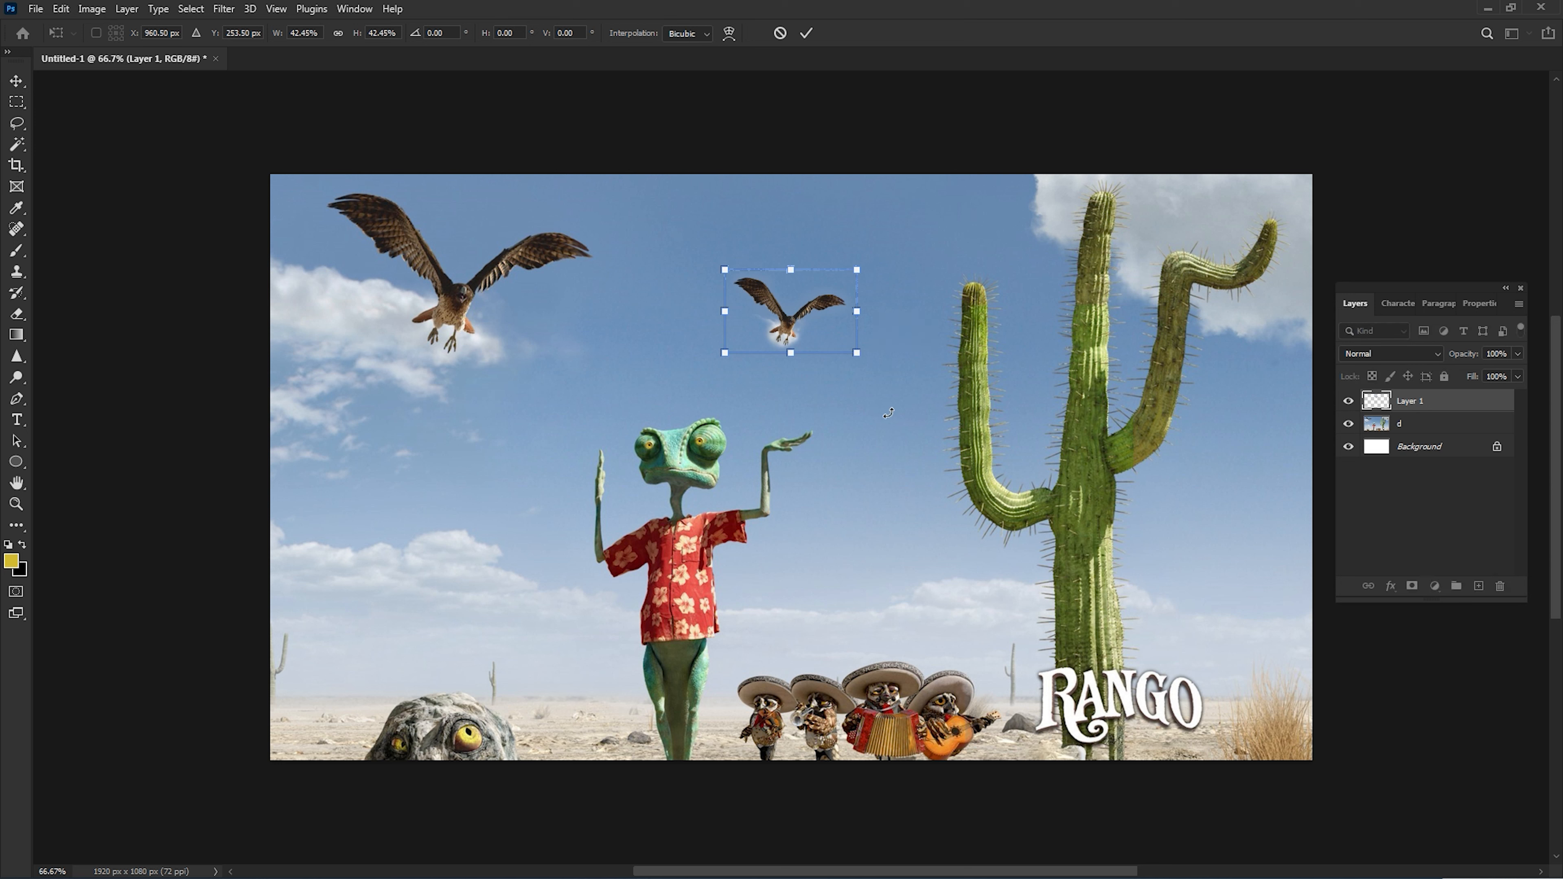
key("Return")
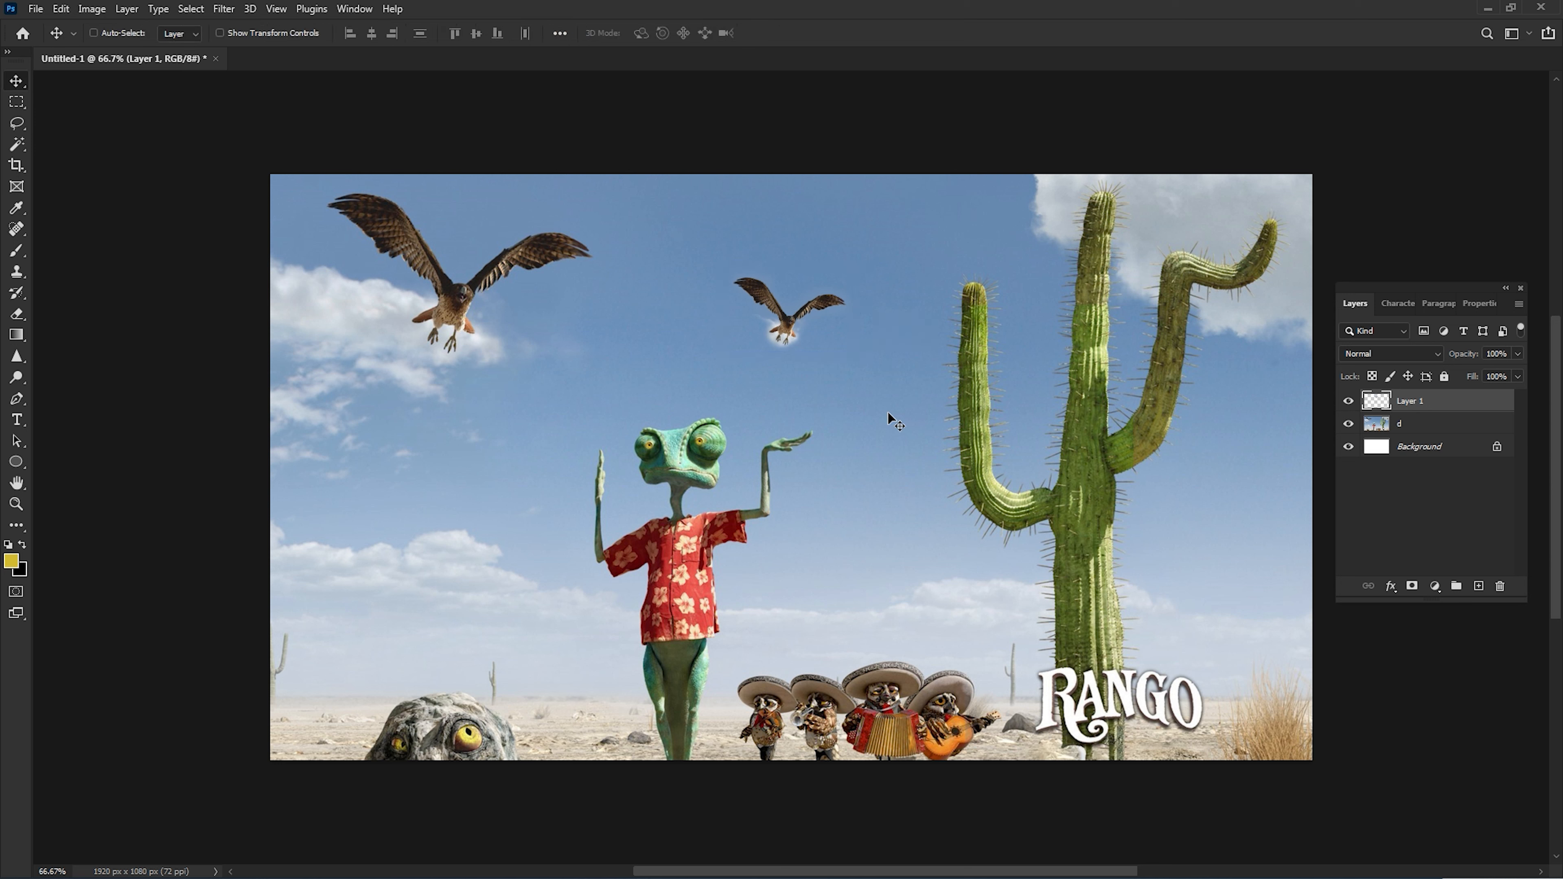
left_click_drag(802, 340, 596, 377)
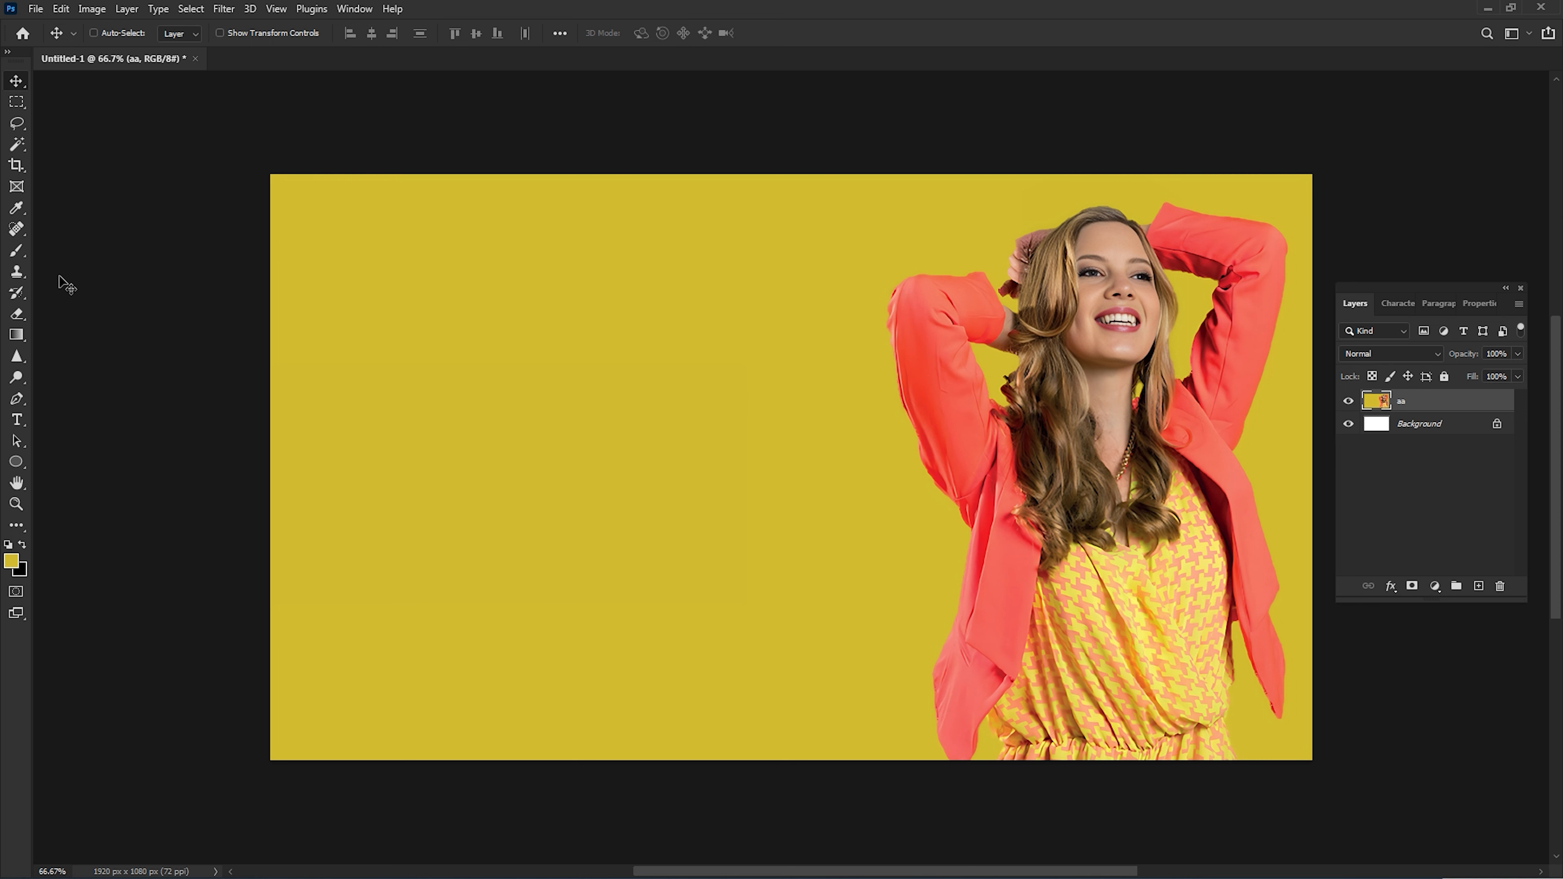
Activate the Clone Stamp tool on layer aa and sample the top of the woman's hair.
left_click(17, 272)
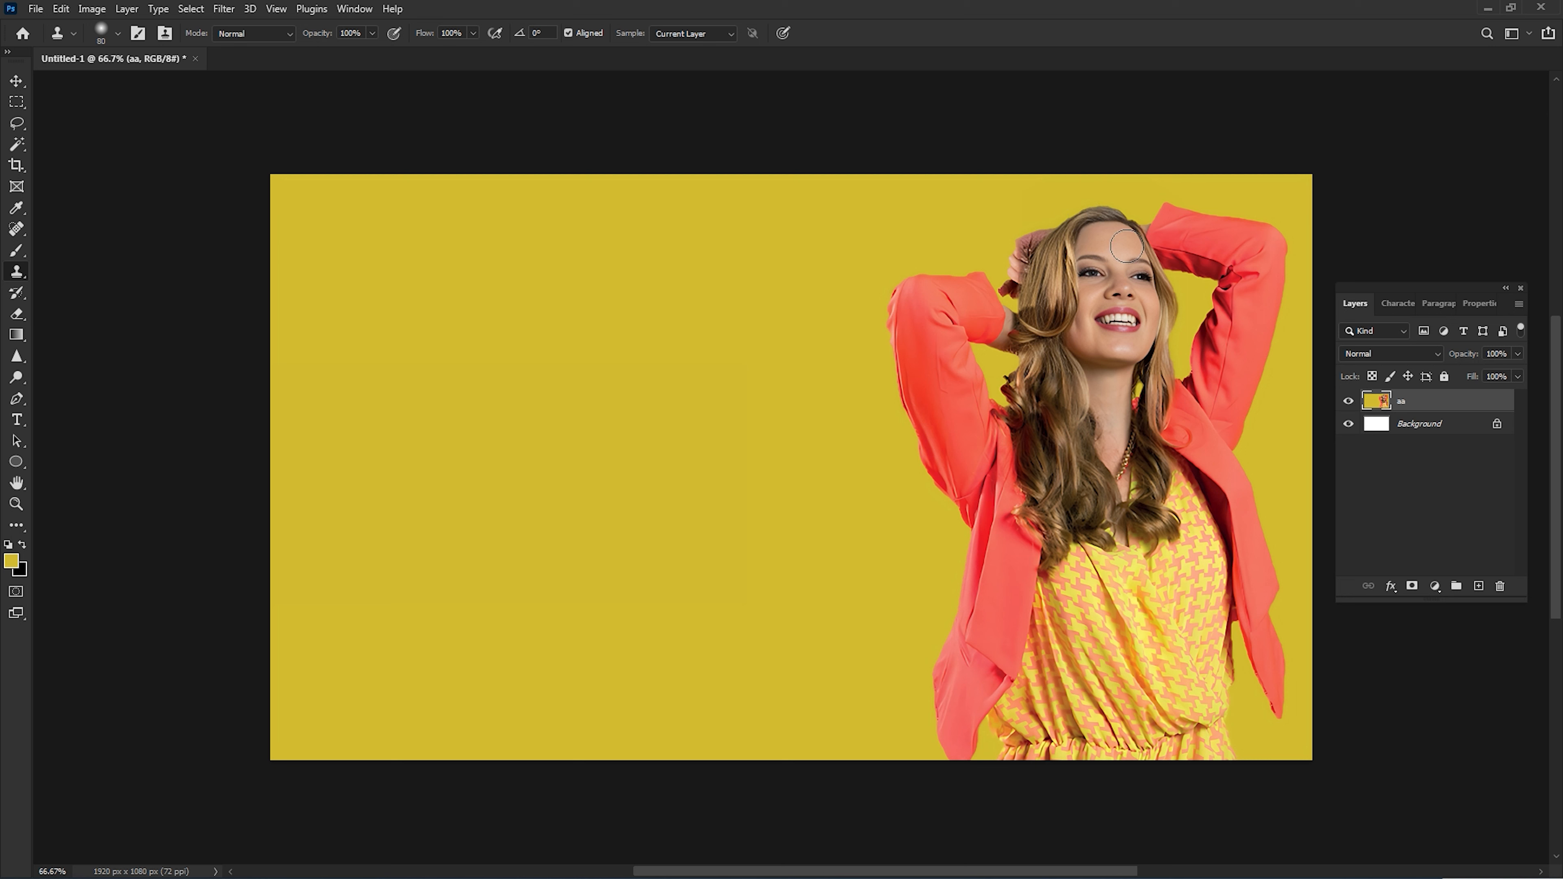
left_click(1102, 214, "alt")
Try stamping the sampled hair onto the empty yellow background, undoing each stamp.
left_click(577, 248)
key("ctrl+z")
left_click(609, 294)
key("ctrl+z")
Clone the whole woman from layer aa onto a new layer, filling the empty yellow area beside her.
left_click(1478, 587)
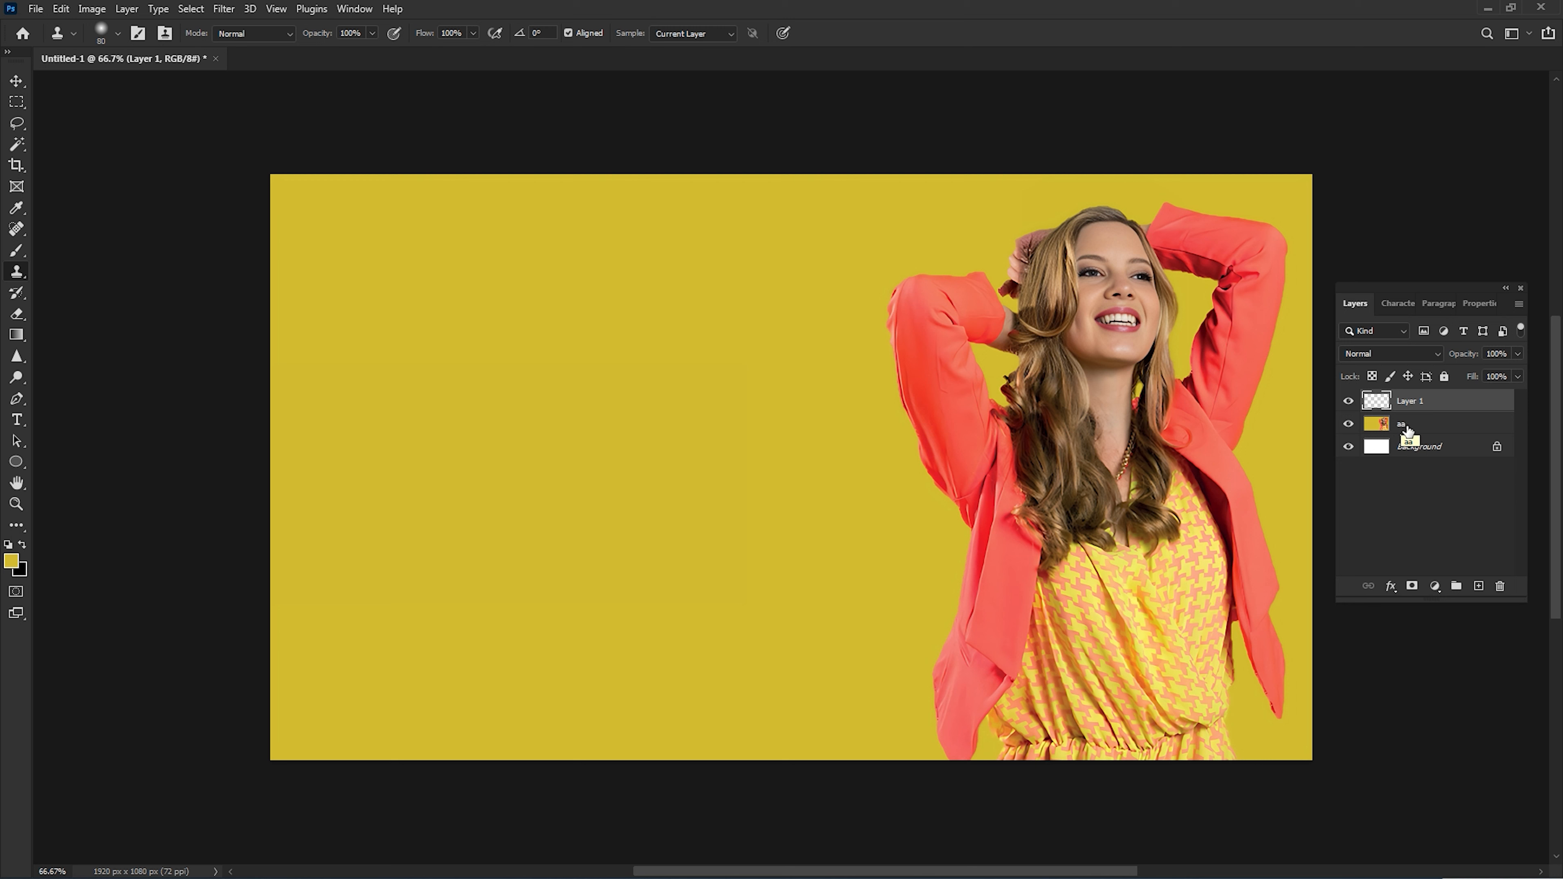
left_click(1471, 424)
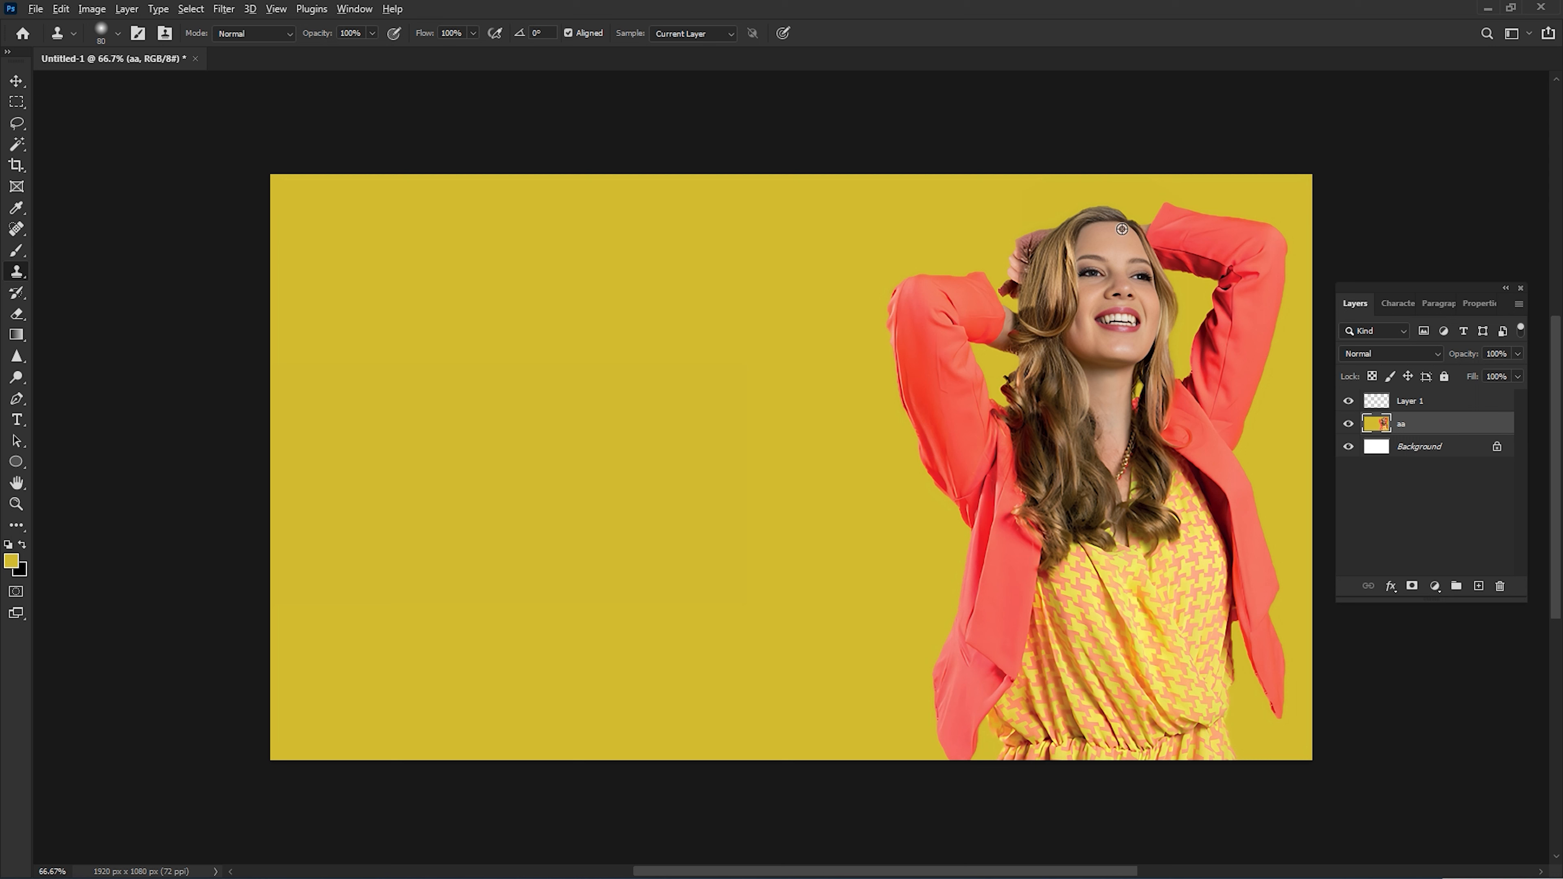
left_click(1456, 405)
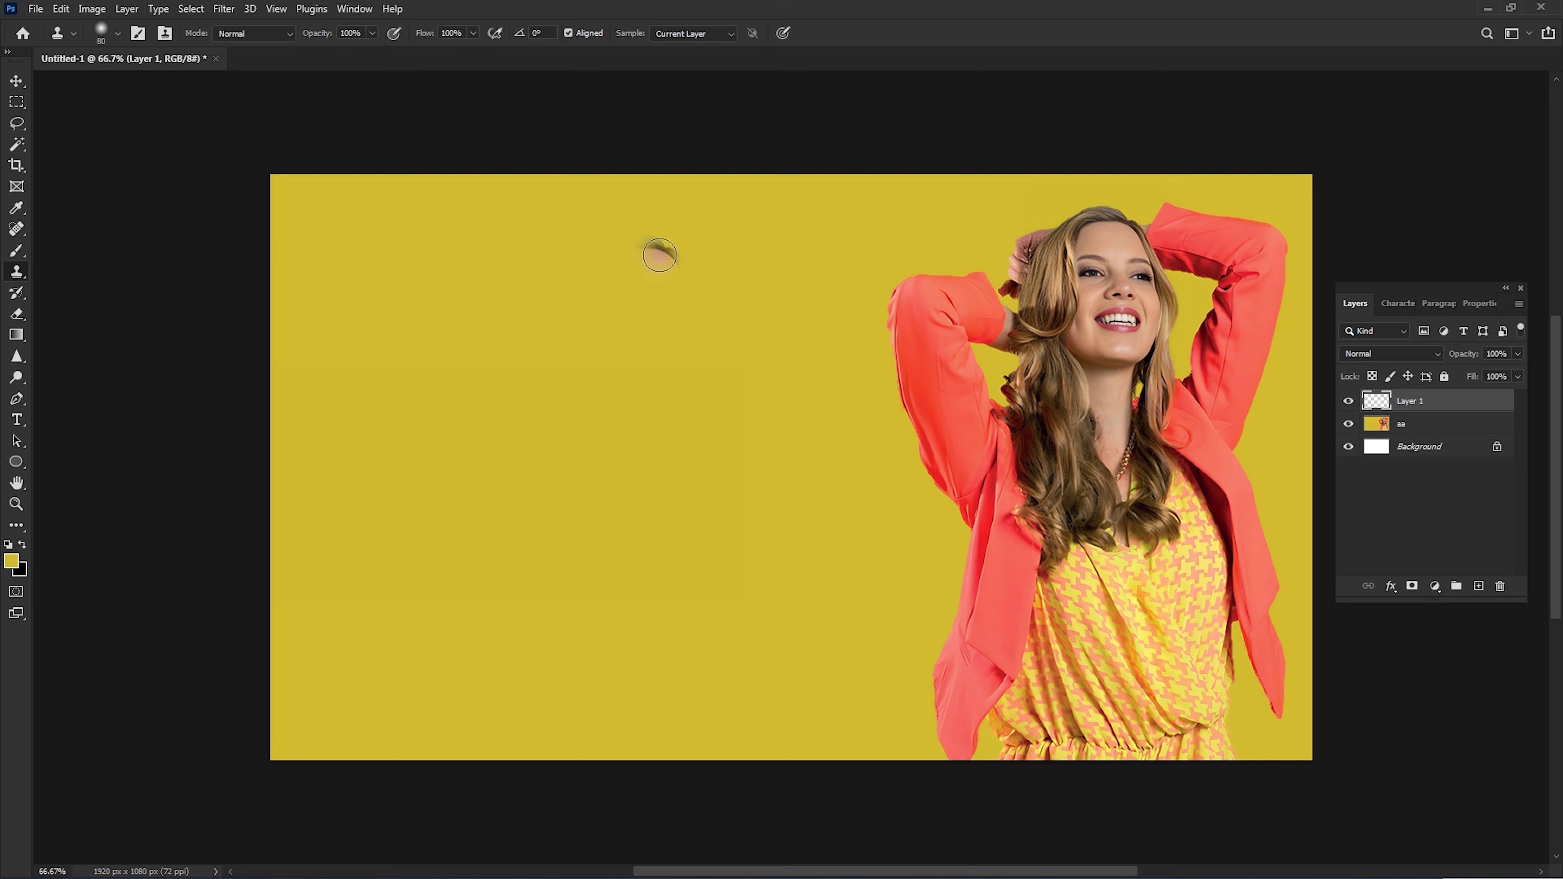
mouse_move(660, 227)
left_mouse_down()
mouse_move(580, 229)
mouse_move(700, 242)
mouse_move(550, 250)
mouse_move(739, 256)
mouse_move(696, 231)
mouse_move(713, 222)
mouse_move(756, 257)
mouse_move(812, 270)
mouse_move(783, 293)
mouse_move(823, 289)
mouse_move(817, 253)
mouse_move(748, 219)
mouse_move(824, 248)
mouse_move(788, 289)
mouse_move(637, 284)
mouse_move(743, 322)
mouse_move(713, 256)
mouse_move(725, 221)
mouse_move(673, 210)
mouse_move(663, 226)
mouse_move(551, 232)
mouse_move(547, 293)
mouse_move(499, 304)
mouse_move(521, 274)
mouse_move(440, 290)
mouse_move(504, 291)
mouse_move(412, 314)
mouse_move(477, 315)
mouse_move(453, 349)
mouse_move(487, 318)
mouse_move(441, 383)
mouse_move(443, 351)
mouse_move(516, 398)
mouse_move(469, 346)
mouse_move(551, 361)
mouse_move(509, 382)
mouse_move(592, 345)
mouse_move(594, 363)
mouse_move(583, 321)
mouse_move(660, 331)
mouse_move(578, 311)
mouse_move(669, 300)
mouse_move(678, 363)
mouse_move(646, 392)
mouse_move(791, 343)
mouse_move(721, 357)
mouse_move(780, 332)
mouse_move(804, 301)
mouse_move(761, 313)
mouse_move(718, 386)
mouse_move(798, 339)
mouse_move(800, 382)
mouse_move(732, 484)
mouse_move(780, 443)
mouse_move(689, 498)
mouse_move(664, 495)
mouse_move(736, 410)
mouse_move(698, 408)
mouse_move(612, 469)
mouse_move(529, 412)
mouse_move(467, 477)
mouse_move(519, 609)
mouse_move(535, 471)
mouse_move(550, 604)
mouse_move(594, 492)
mouse_move(640, 616)
mouse_move(671, 523)
mouse_move(730, 442)
mouse_move(736, 600)
mouse_move(816, 517)
mouse_move(819, 778)
mouse_move(812, 601)
mouse_move(701, 783)
mouse_move(661, 729)
mouse_move(590, 744)
mouse_move(664, 653)
mouse_move(663, 768)
mouse_move(541, 786)
mouse_move(534, 736)
mouse_move(486, 653)
mouse_move(496, 586)
mouse_move(468, 727)
mouse_move(507, 703)
left_mouse_up()
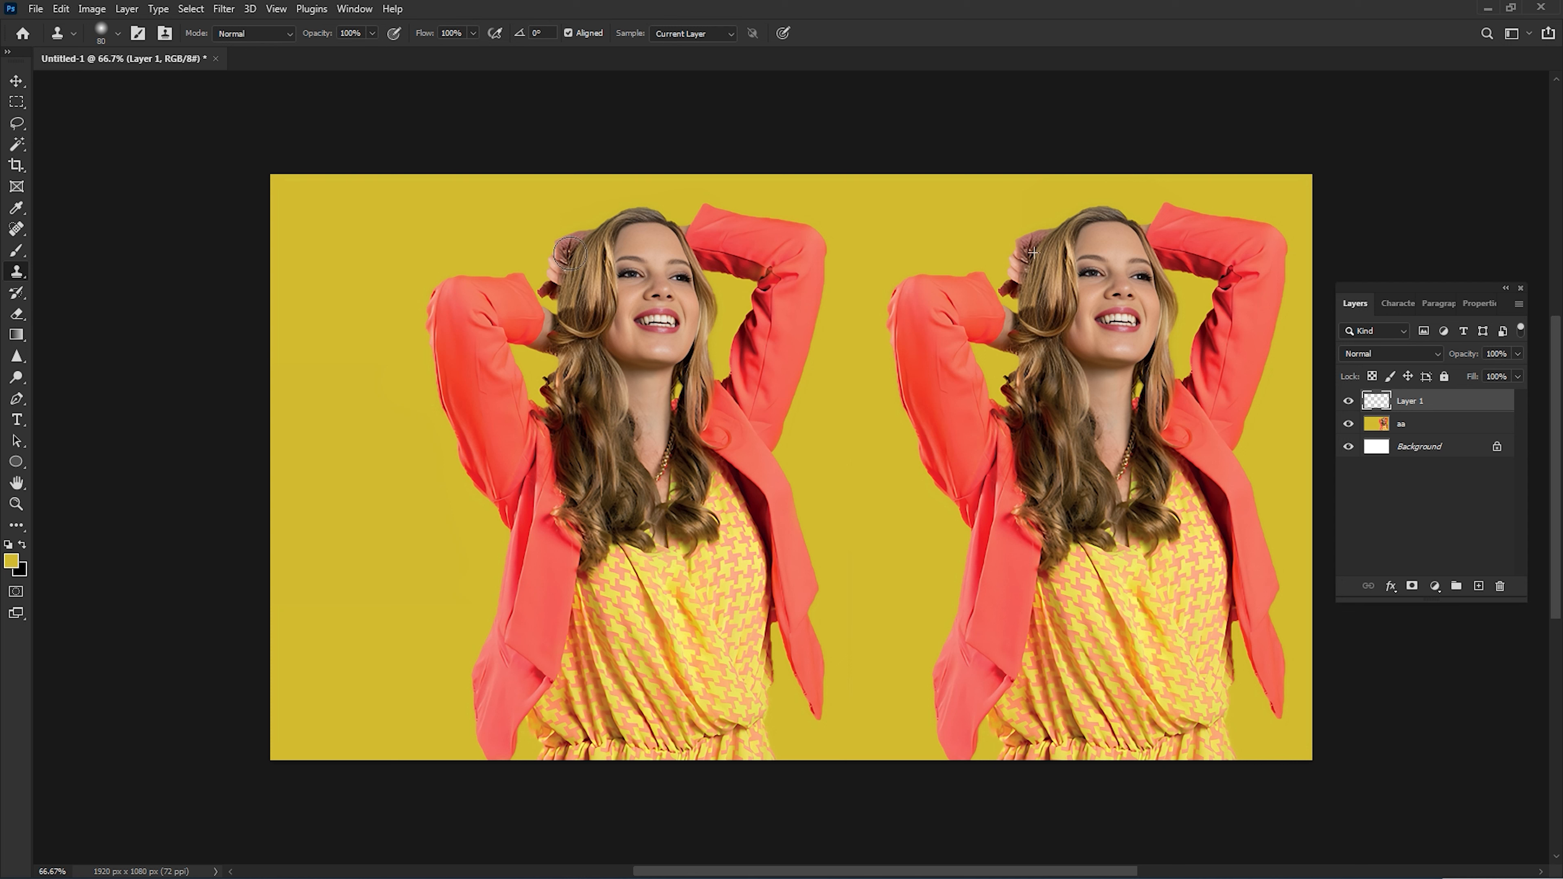
mouse_move(569, 253)
left_mouse_down()
mouse_move(707, 311)
mouse_move(663, 391)
mouse_move(661, 453)
left_mouse_up()
Toggle Layer 1's visibility to compare the image with and without the cloned woman.
left_click(1348, 401)
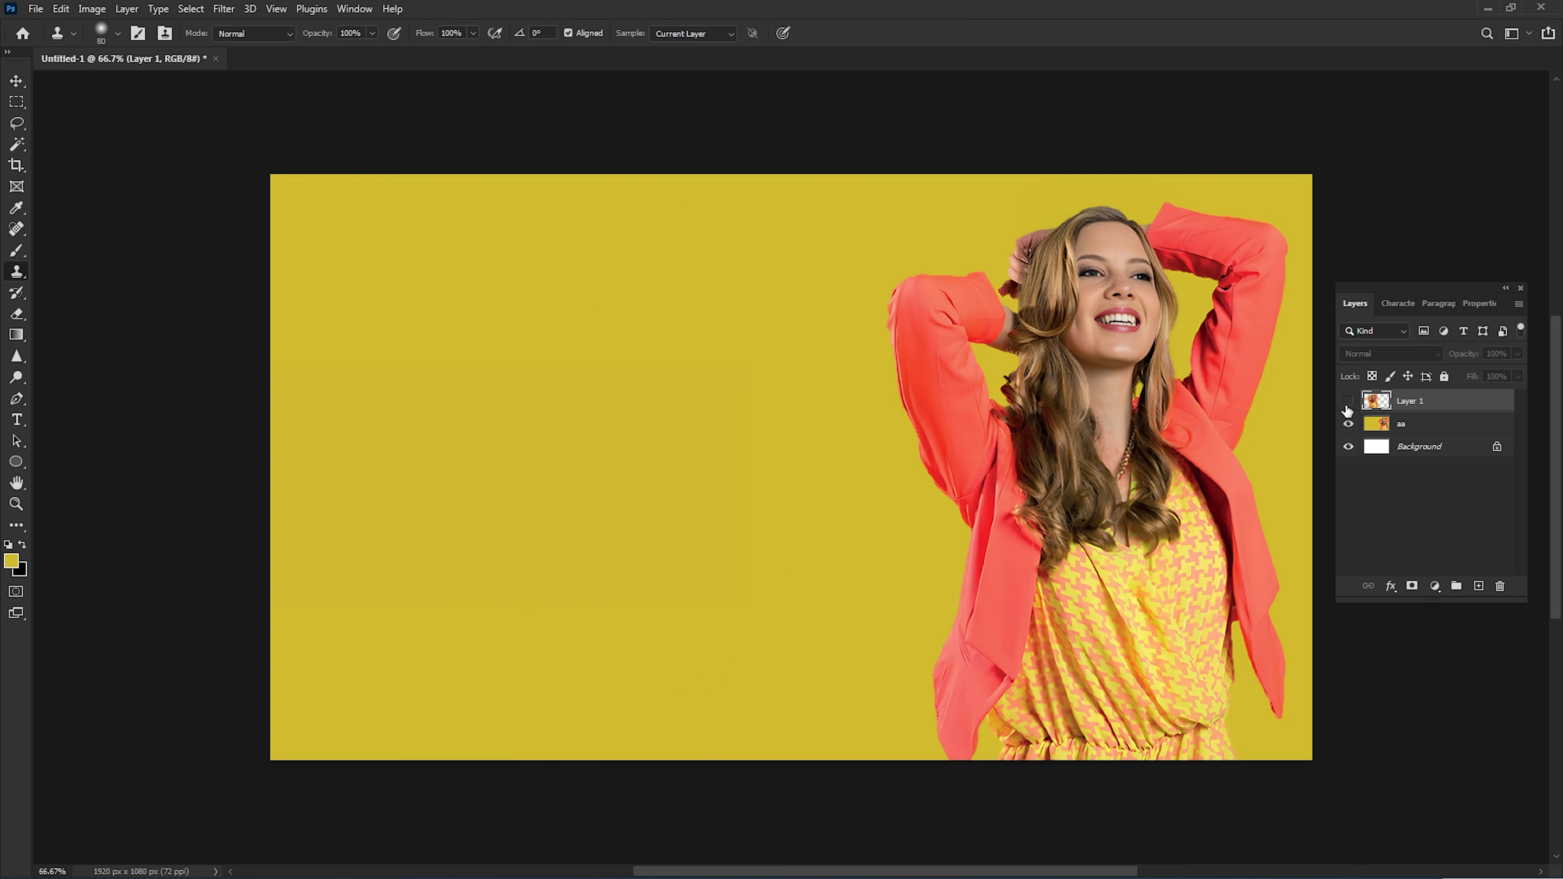
left_click(1348, 401)
left_click(1348, 401)
left_click(1348, 401)
left_click(1348, 403)
left_click(1348, 403)
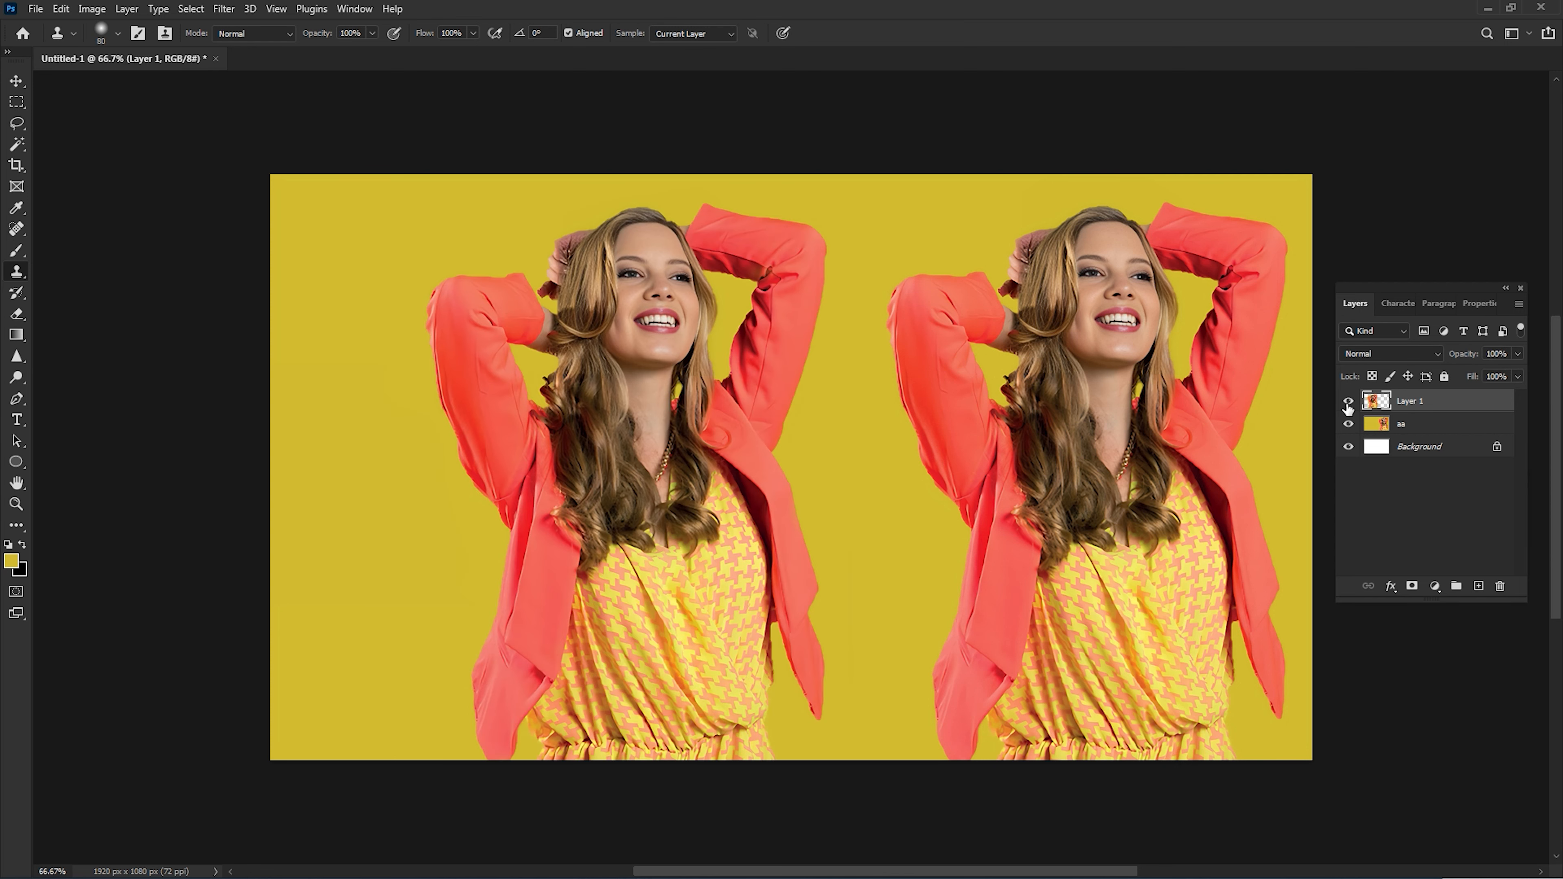
Duplicate Layer 1 within the same document, hide the copy, and select the original Layer 1.
right_click(1453, 401)
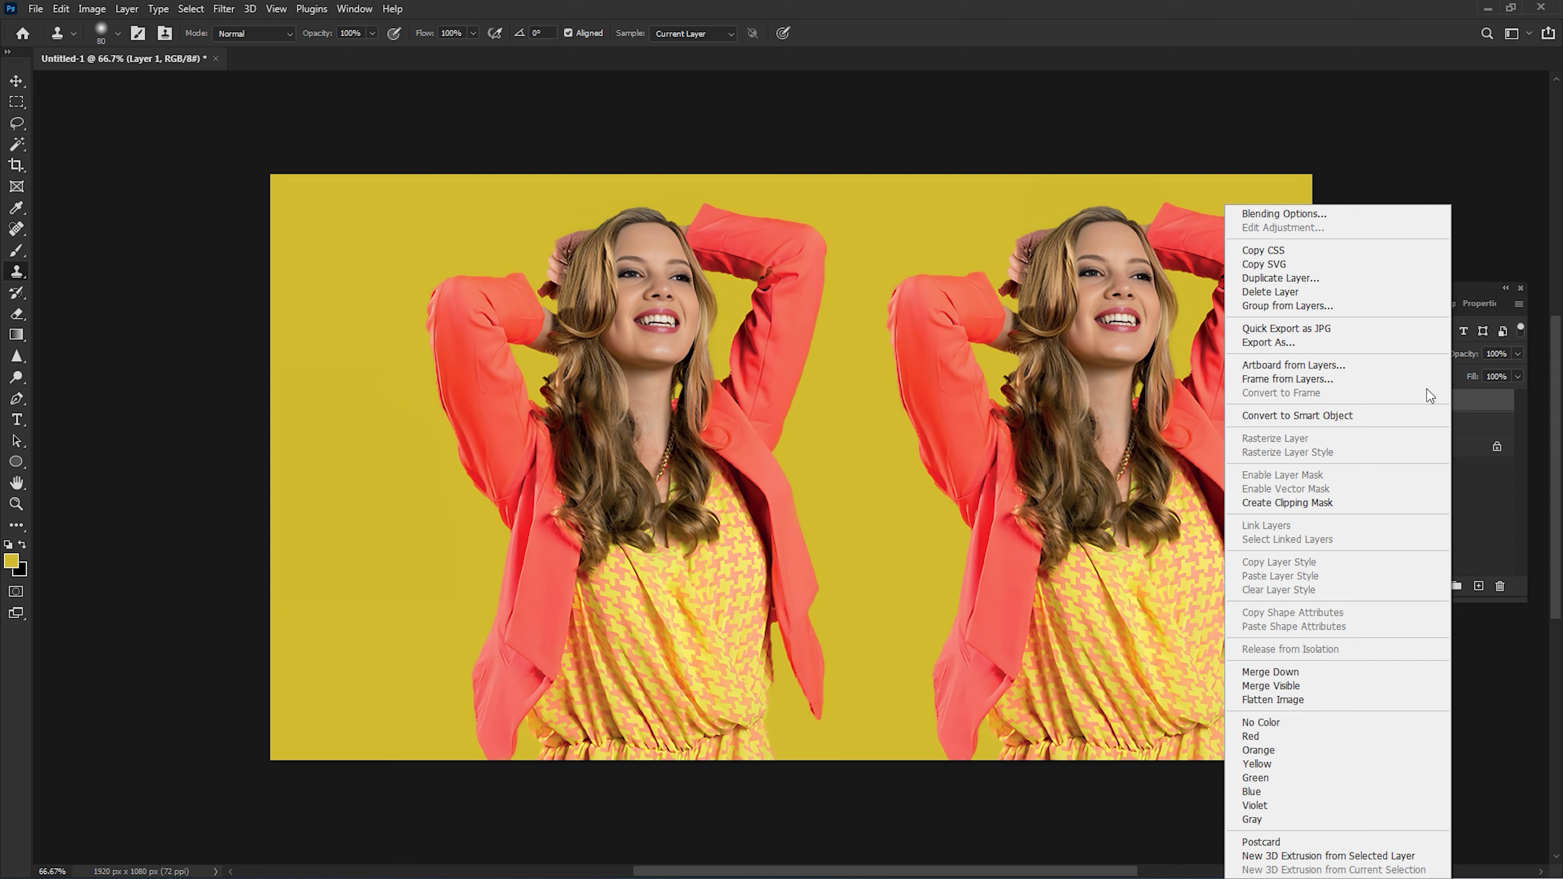
left_click(1292, 281)
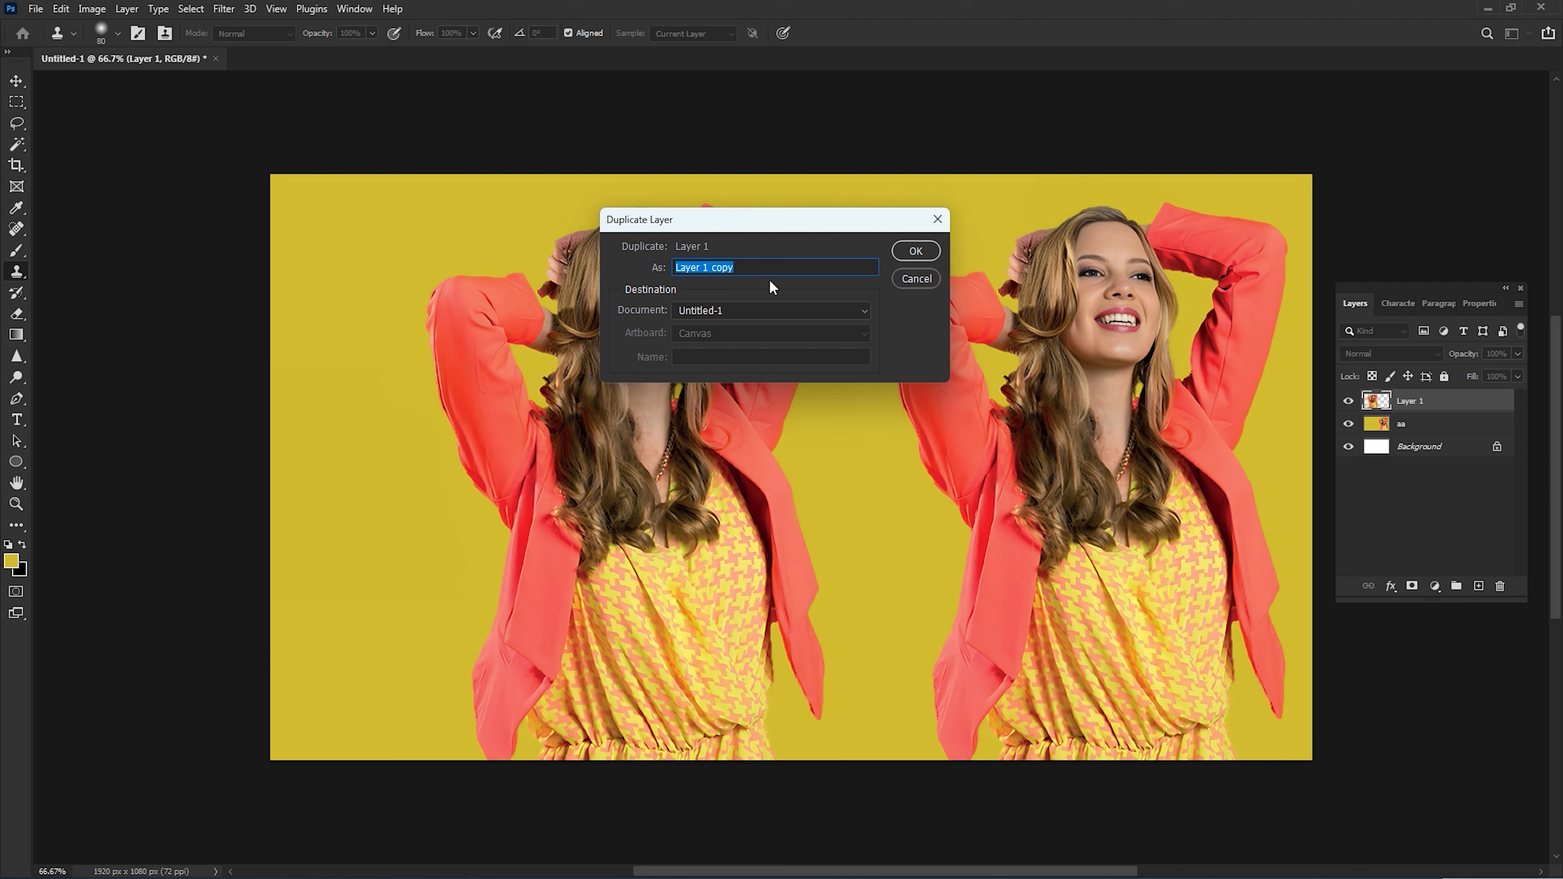
left_click(915, 251)
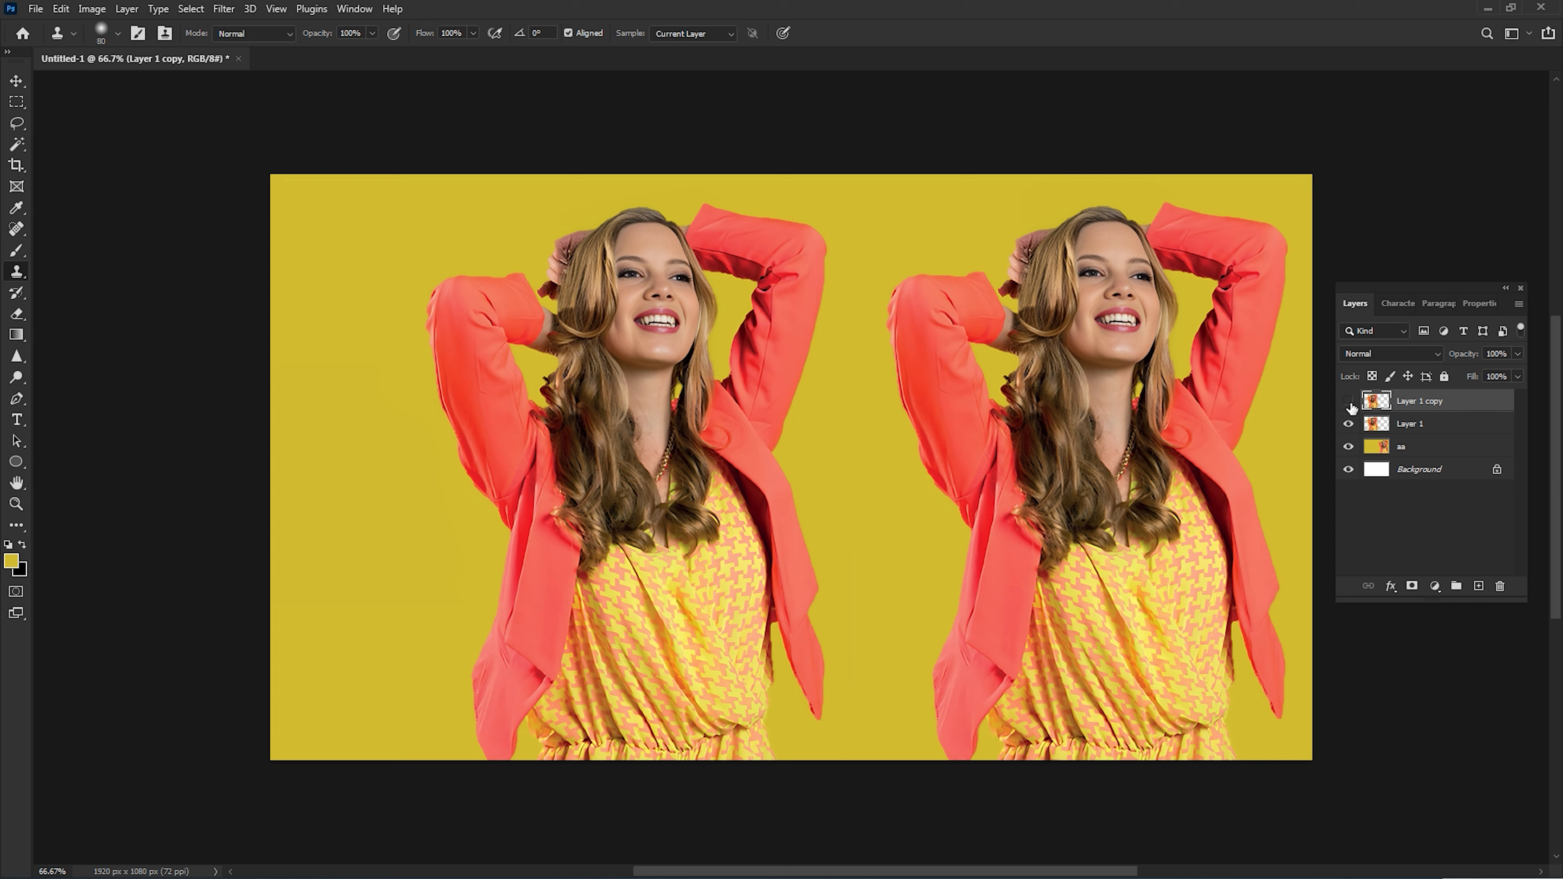
left_click(1461, 424)
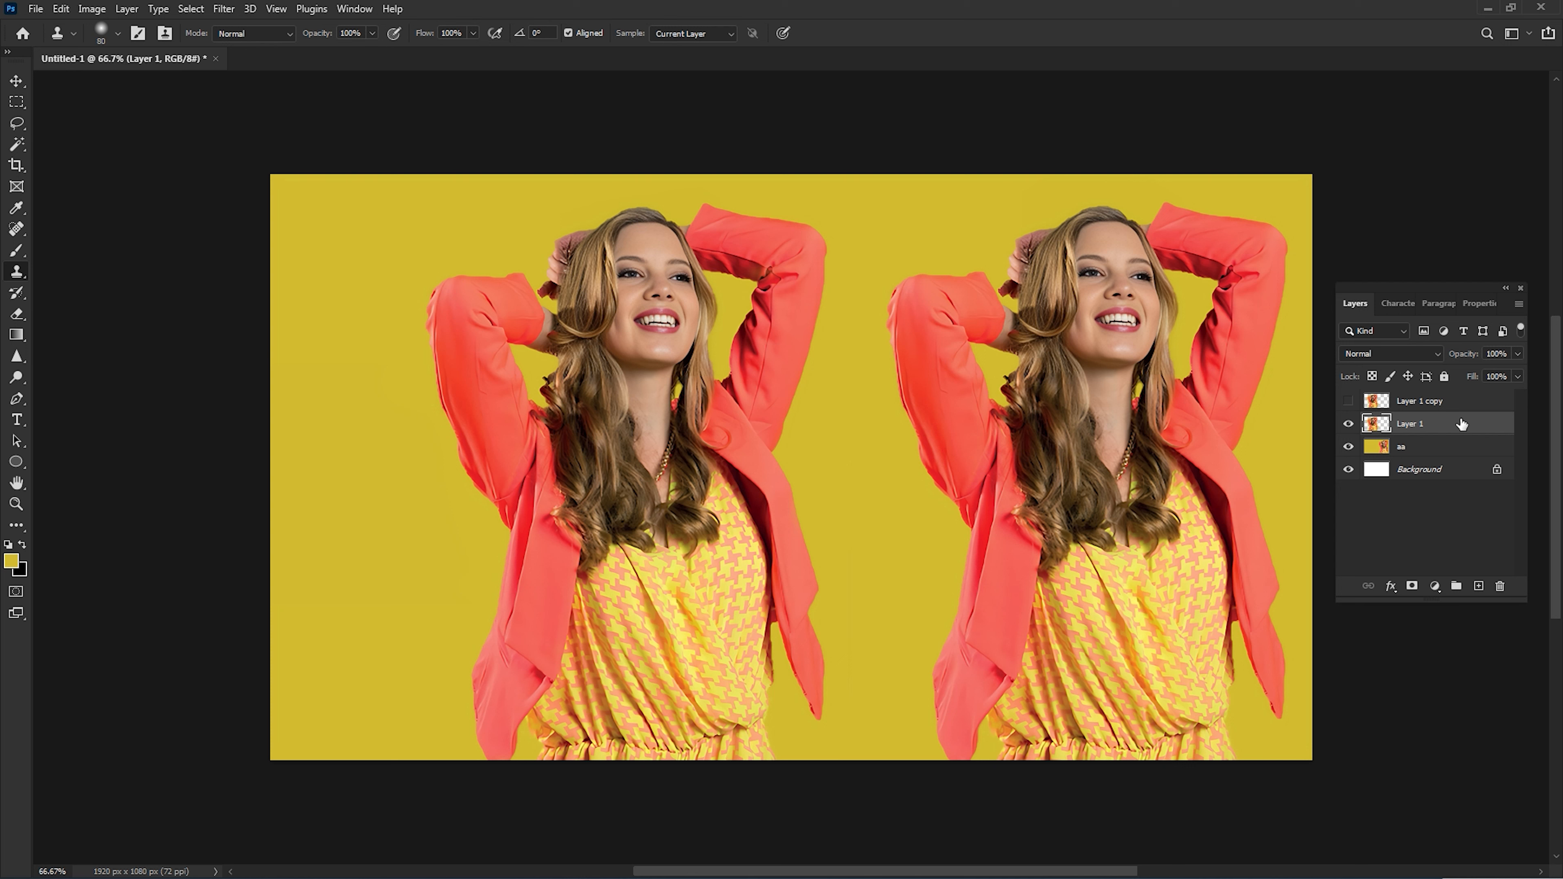
Scale the cloned woman on Layer 1 to about 71% and move her down to the canvas's lower edge.
key("ctrl+t")
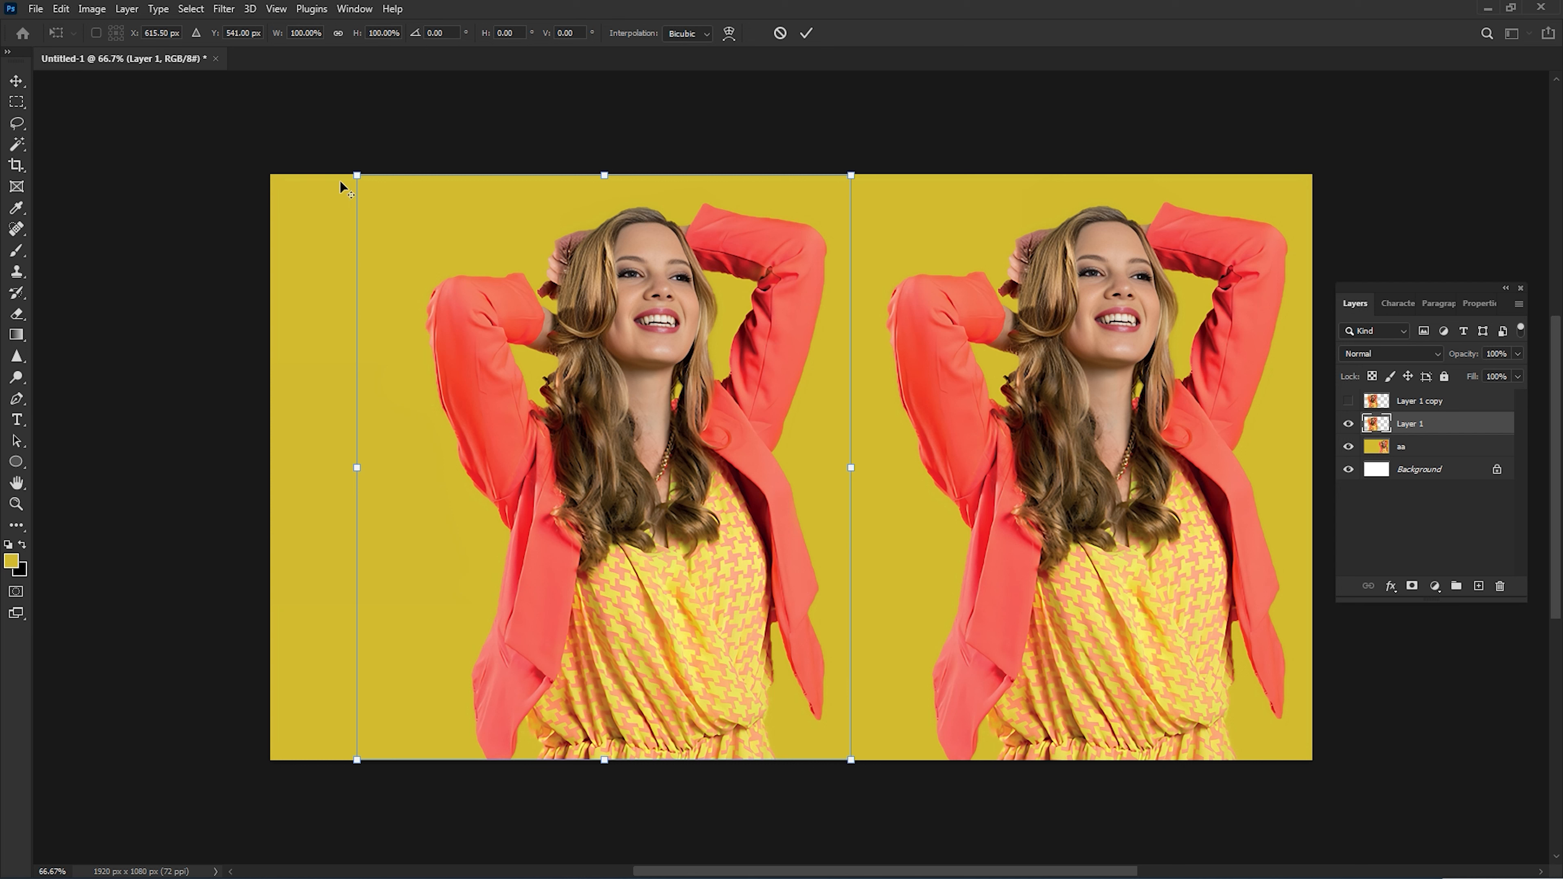
left_click_drag(357, 176, 414, 275)
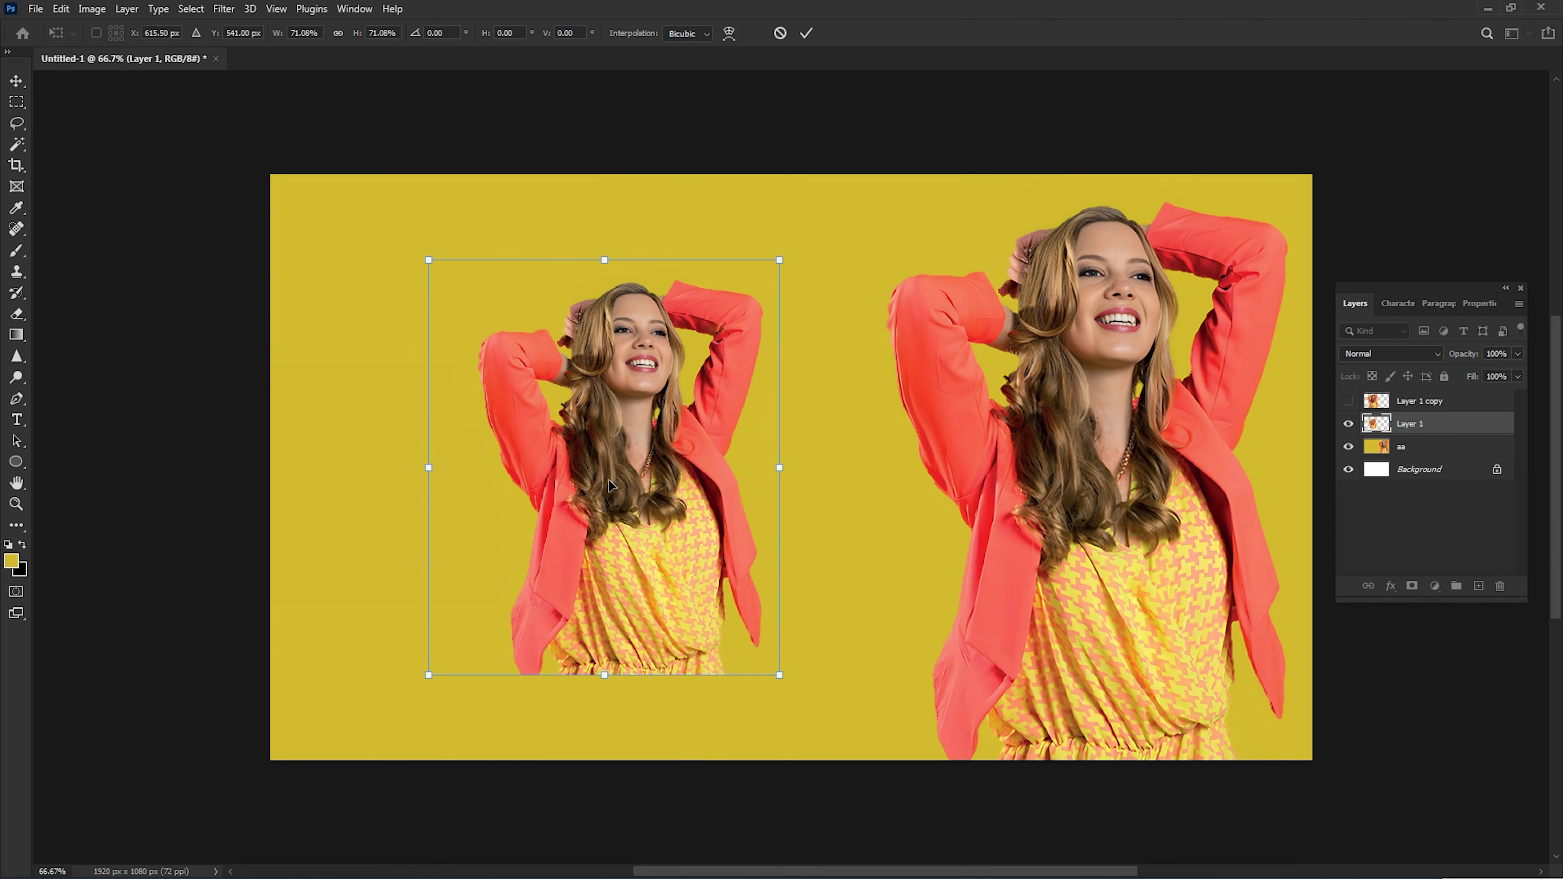
key("Return")
key("s")
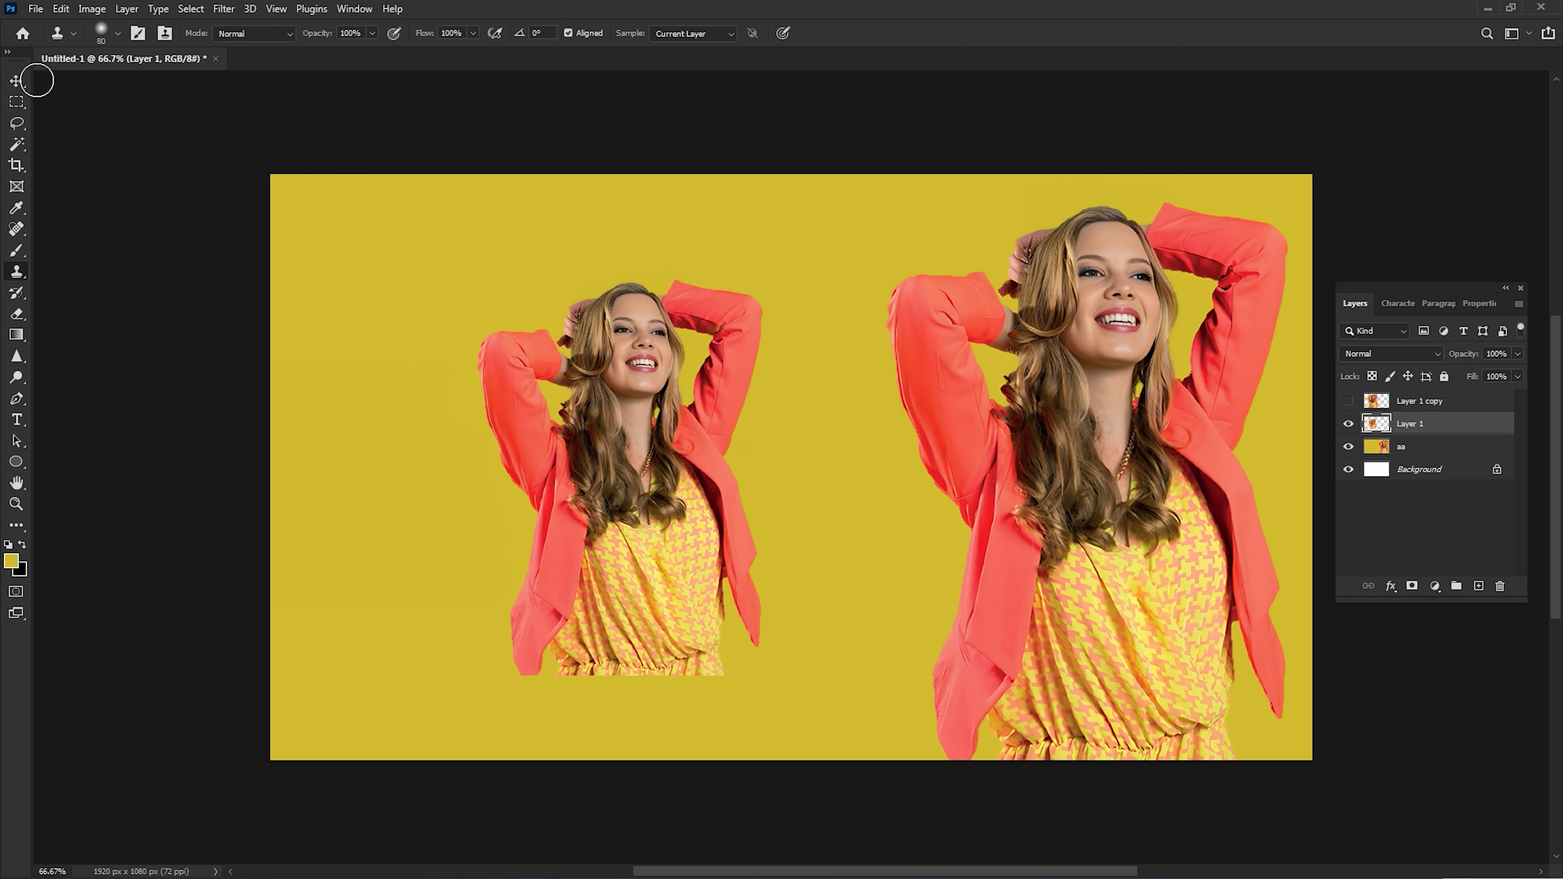
left_click(16, 80)
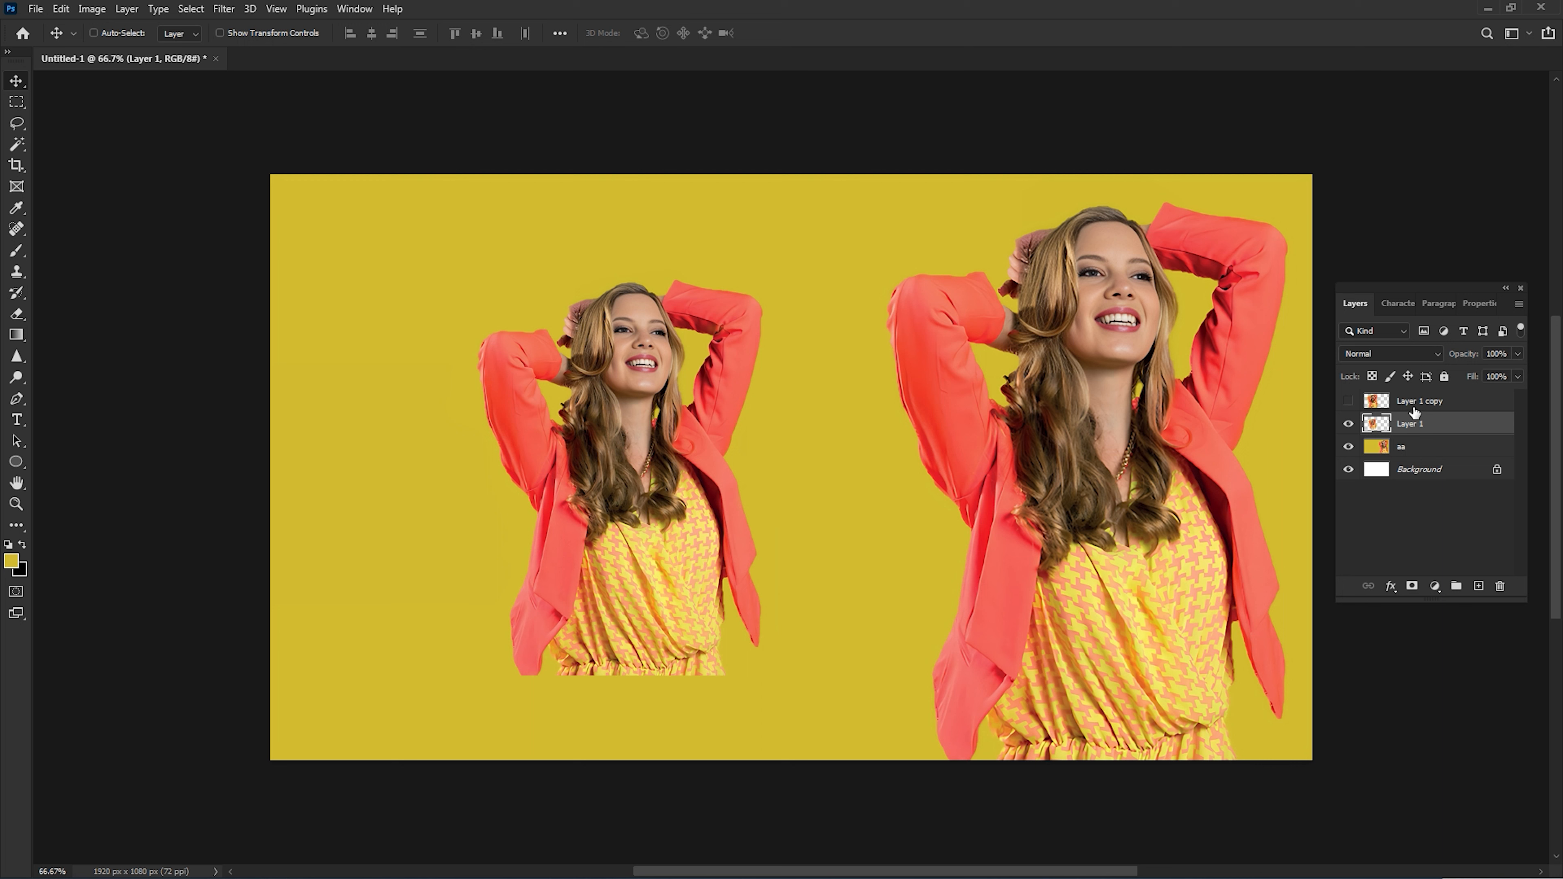
left_click_drag(634, 488, 729, 580)
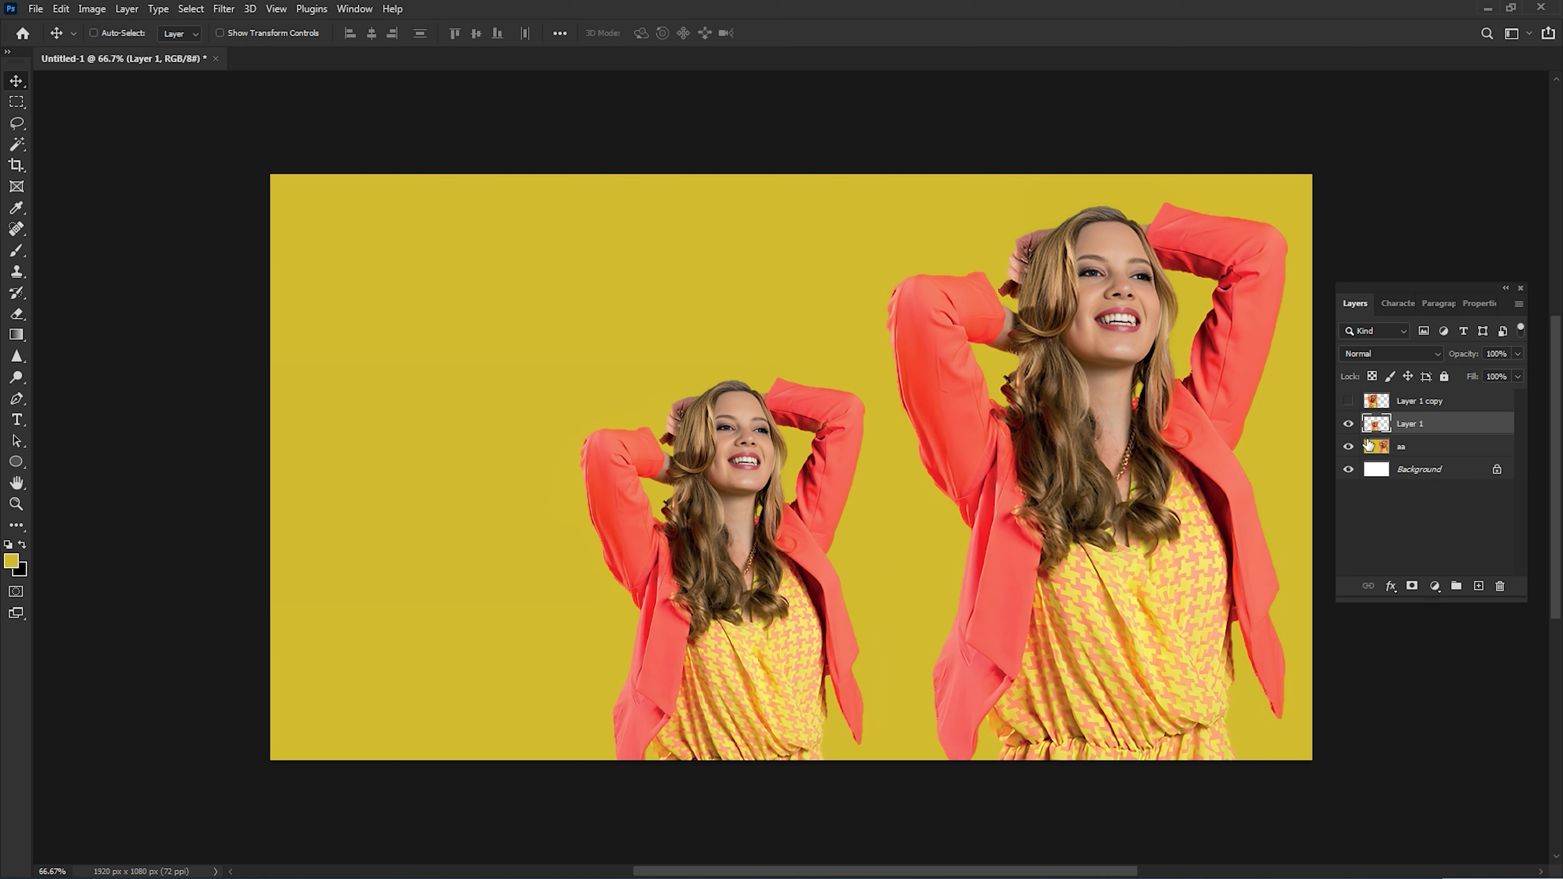
Hide Layer 1, then show and select Layer 1 copy.
left_click(1347, 424)
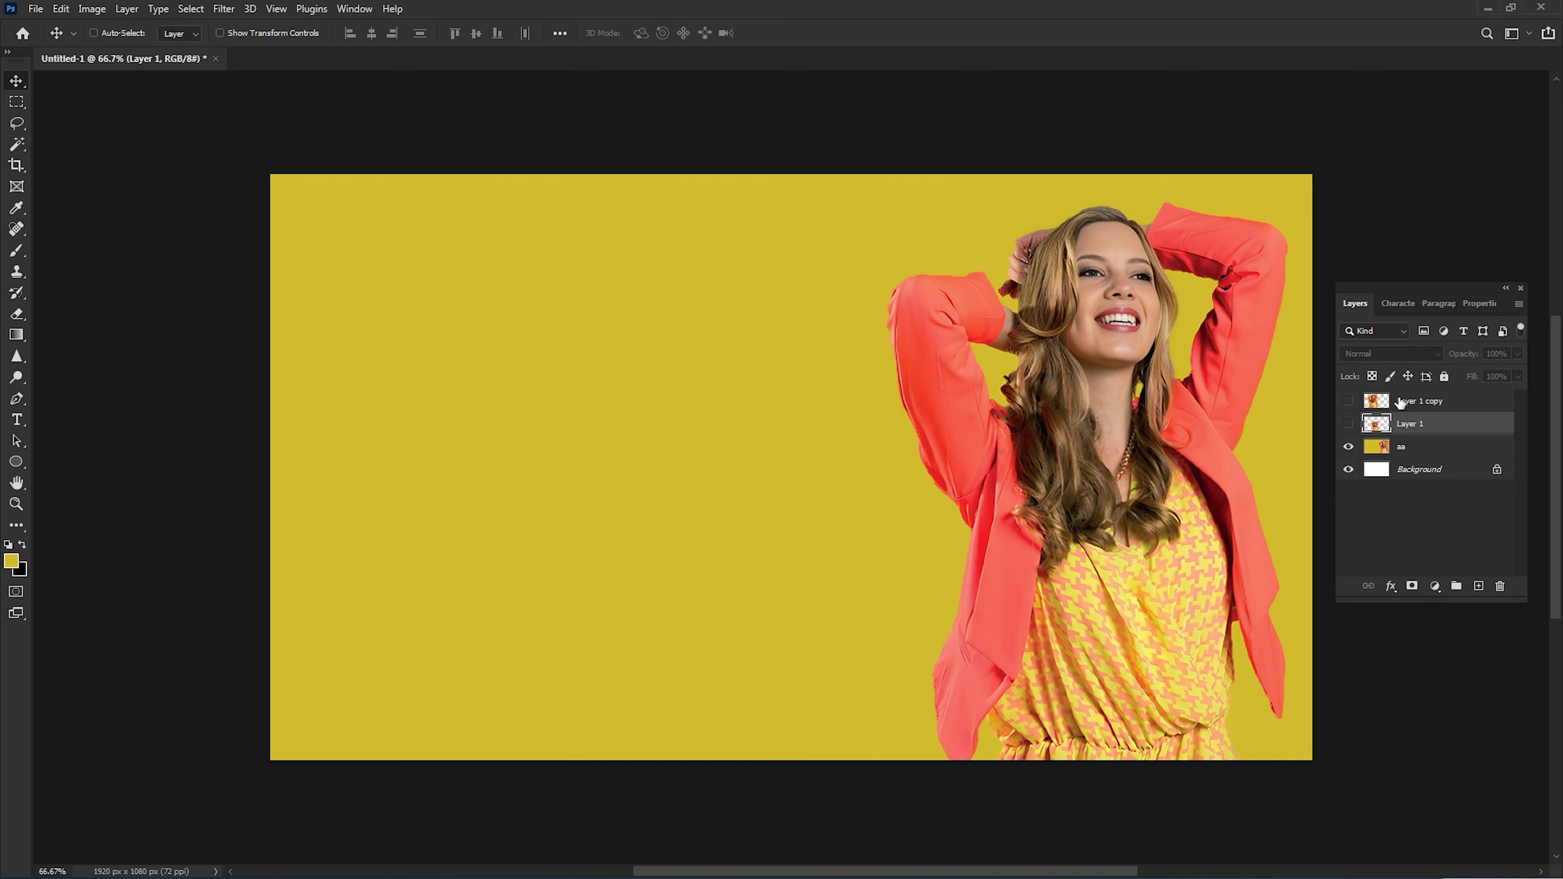
left_click(1348, 401)
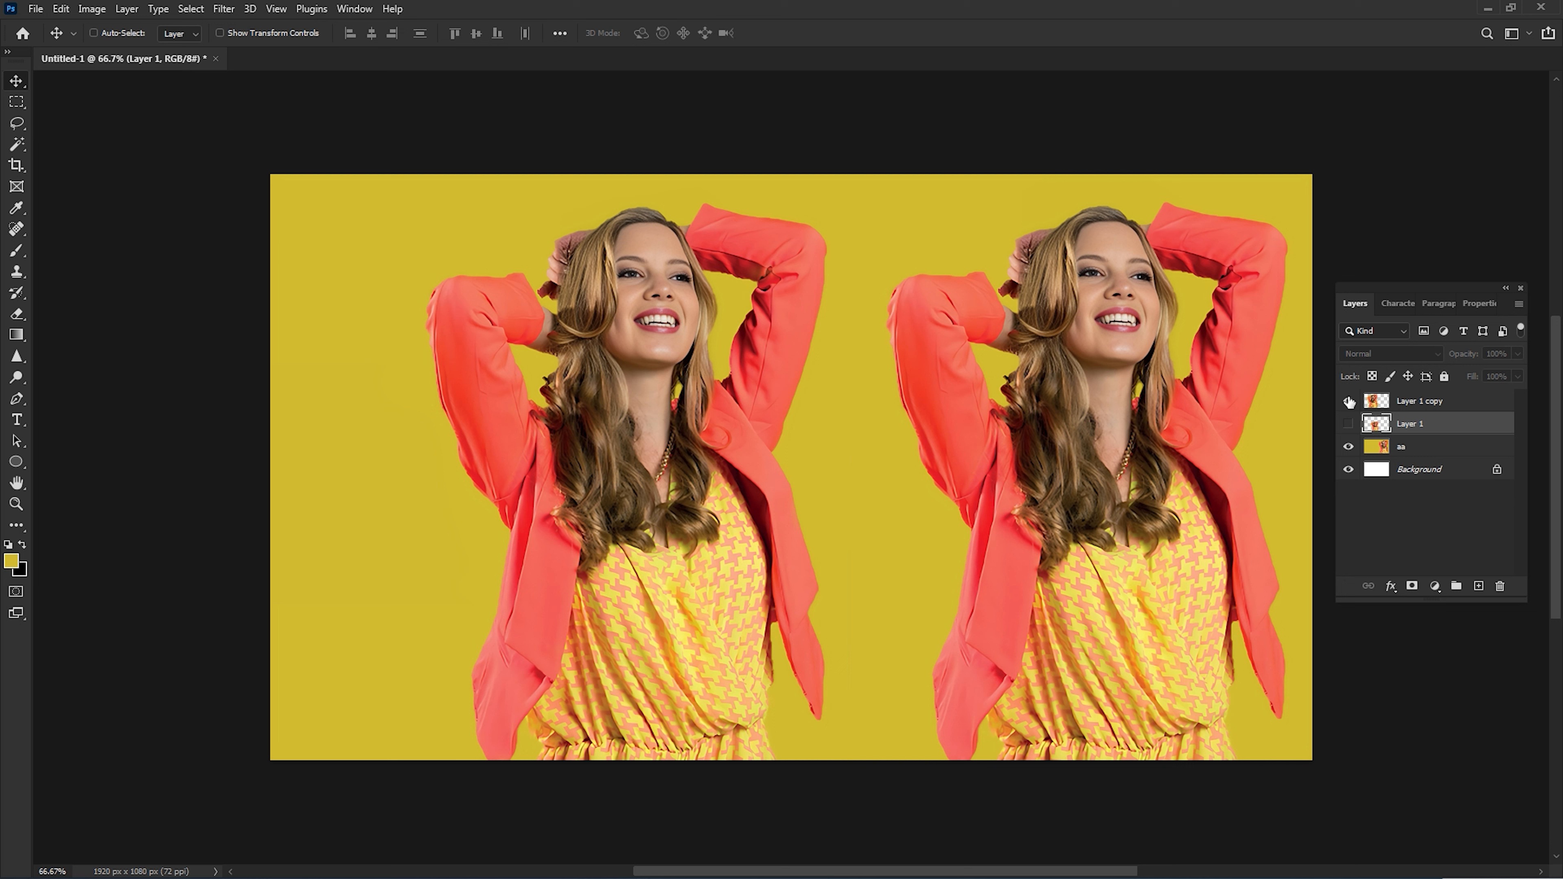
left_click(1457, 399)
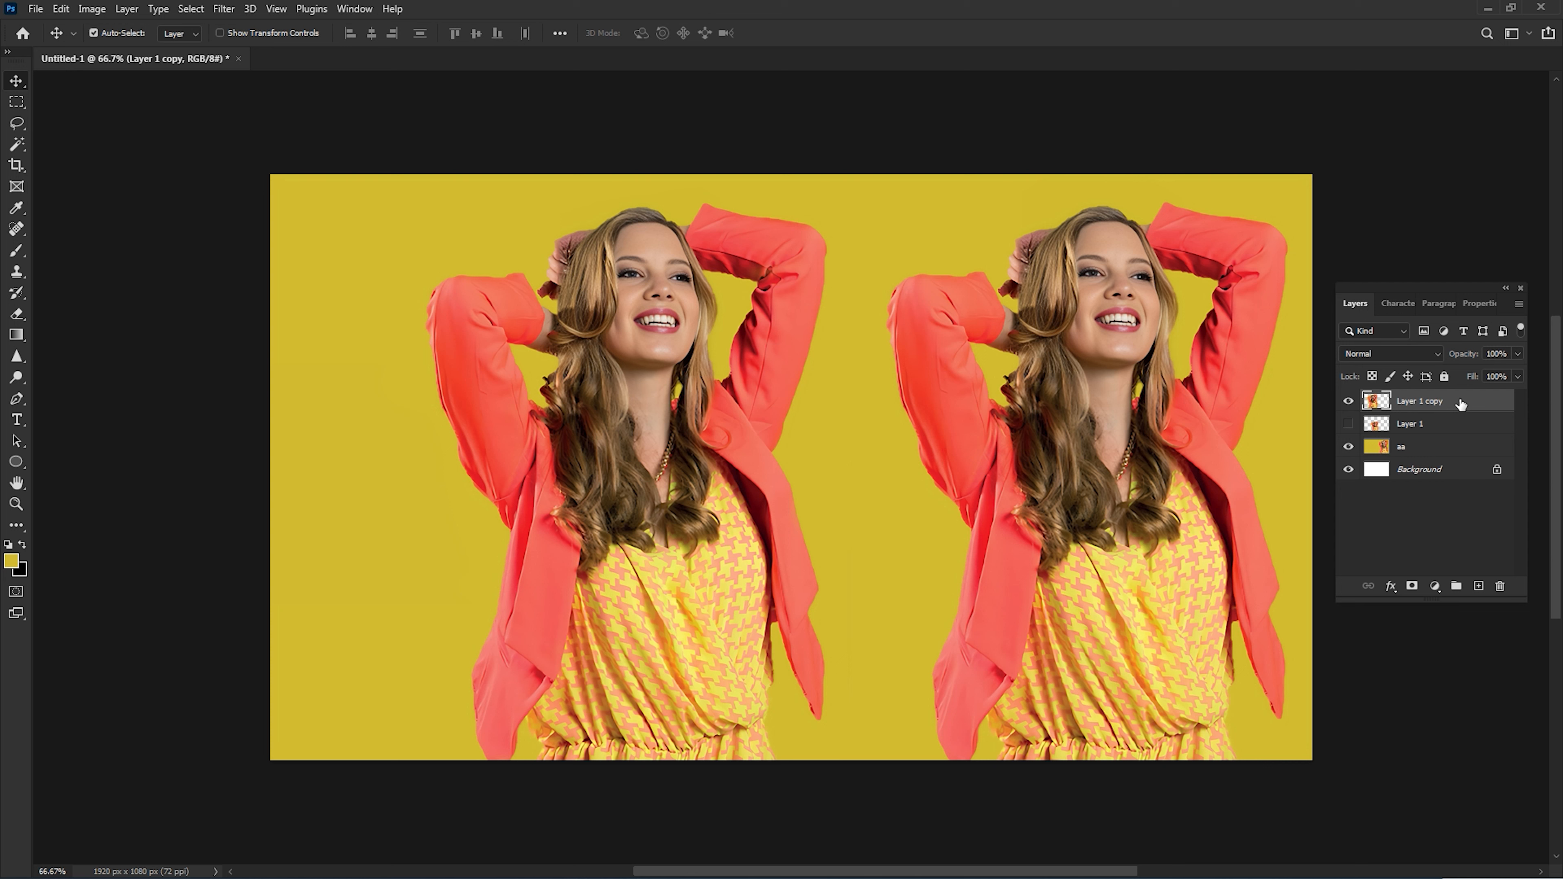
Flip the woman on Layer 1 copy horizontally and shift her slightly to the left.
key("ctrl+t")
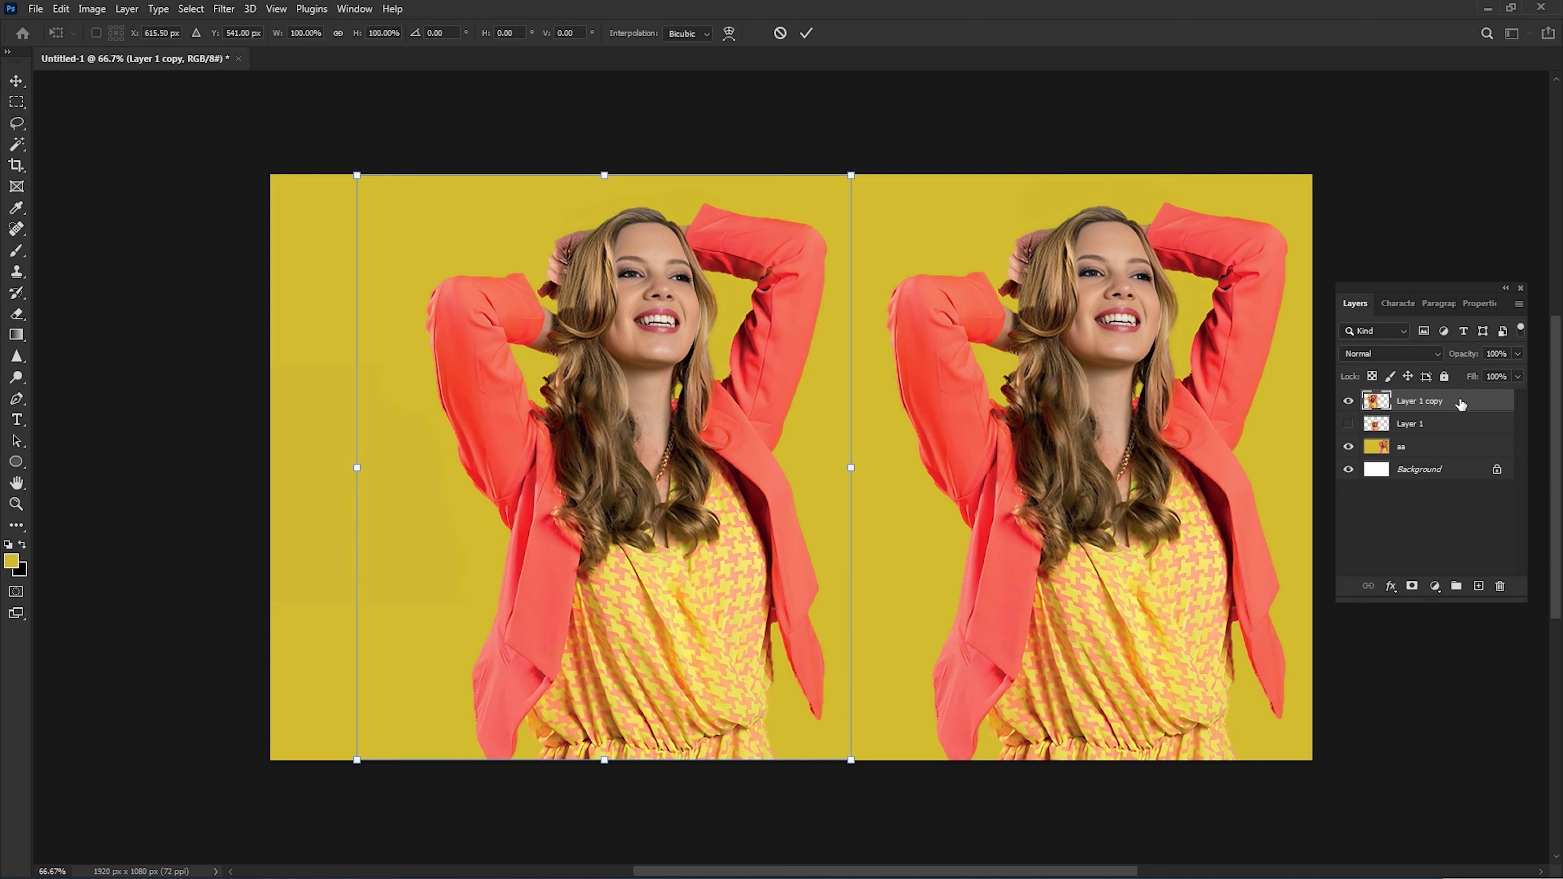
right_click(603, 490)
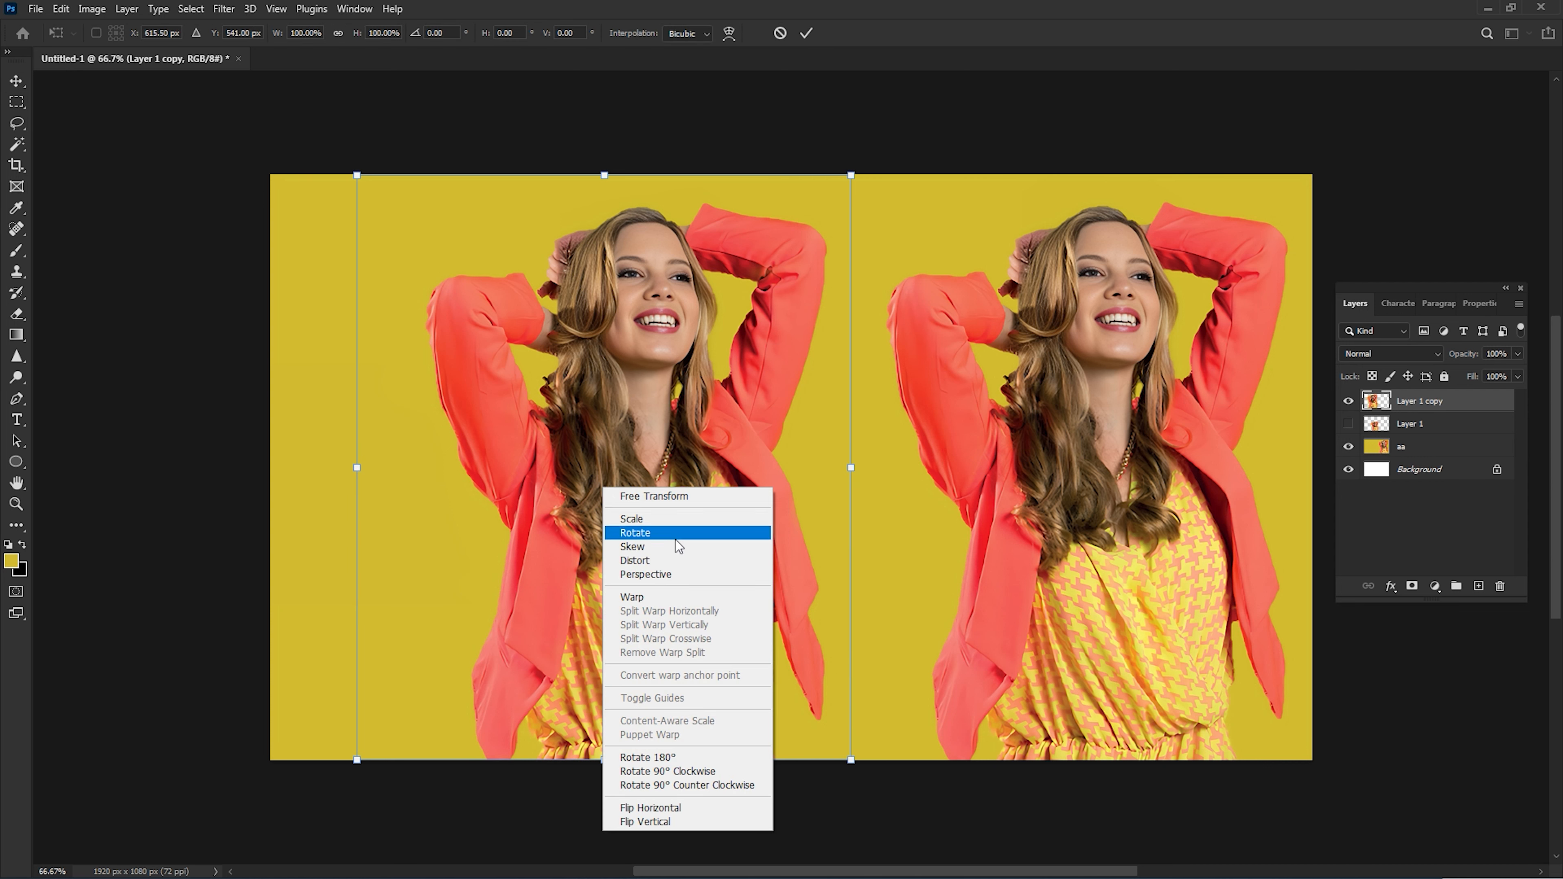
left_click(695, 806)
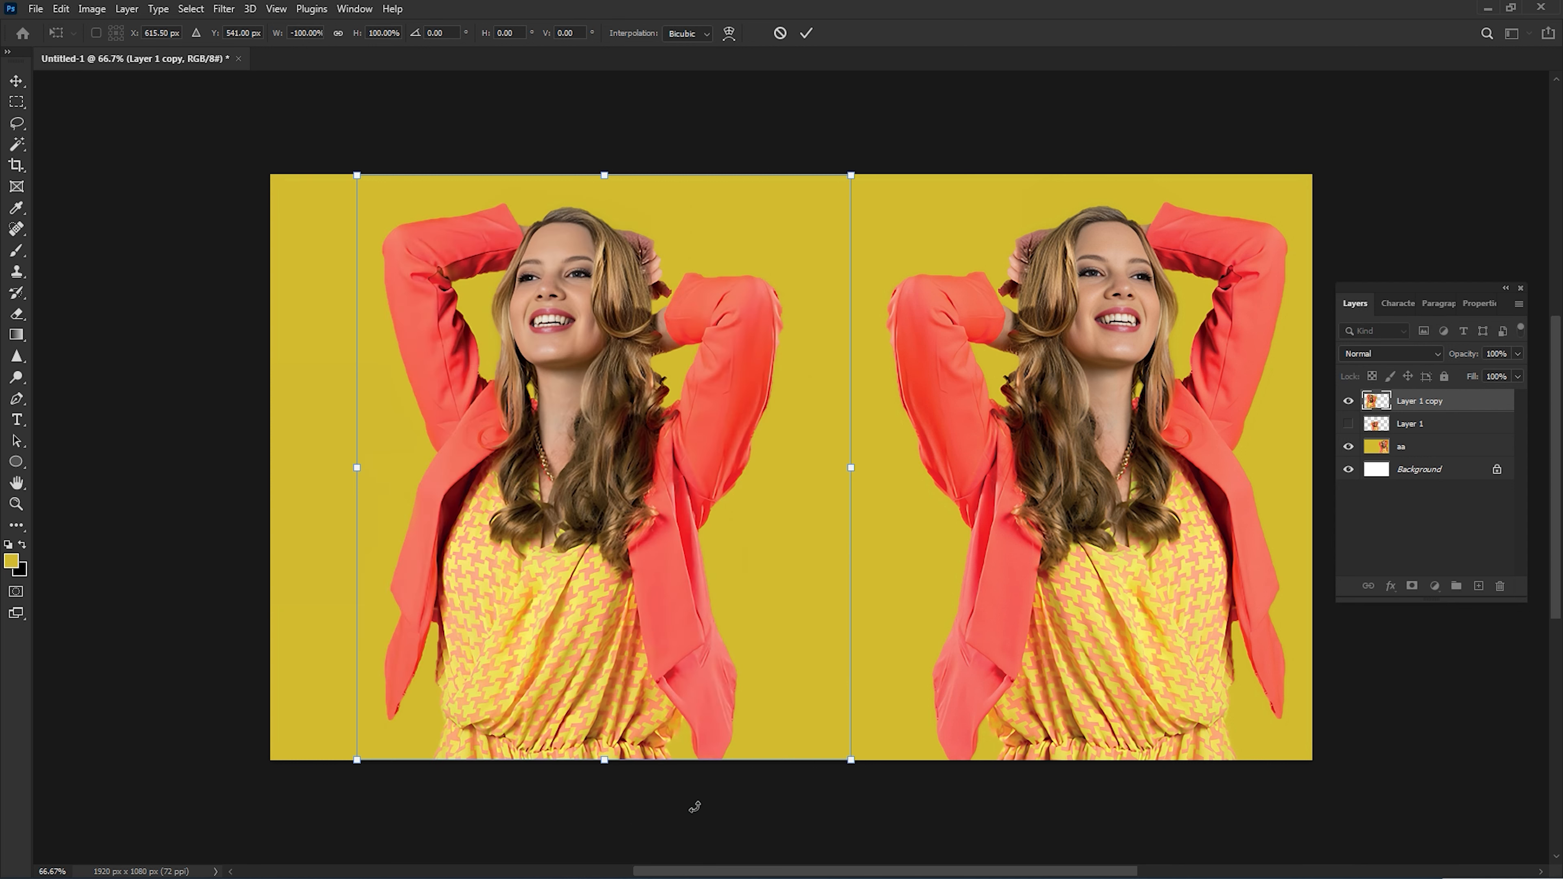
key("Return")
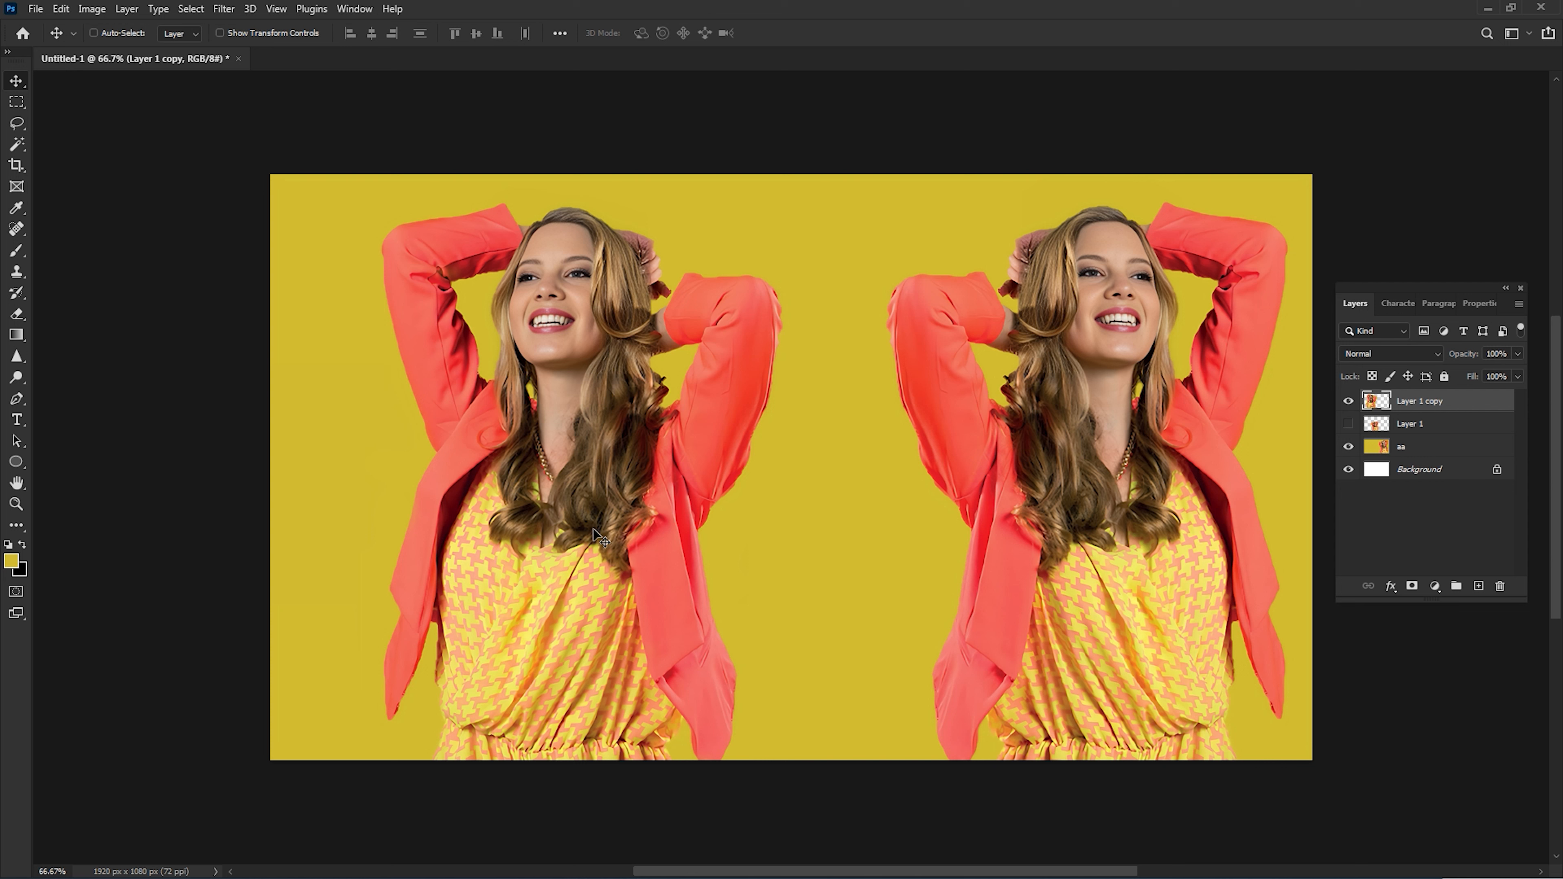
left_click_drag(593, 529, 522, 534)
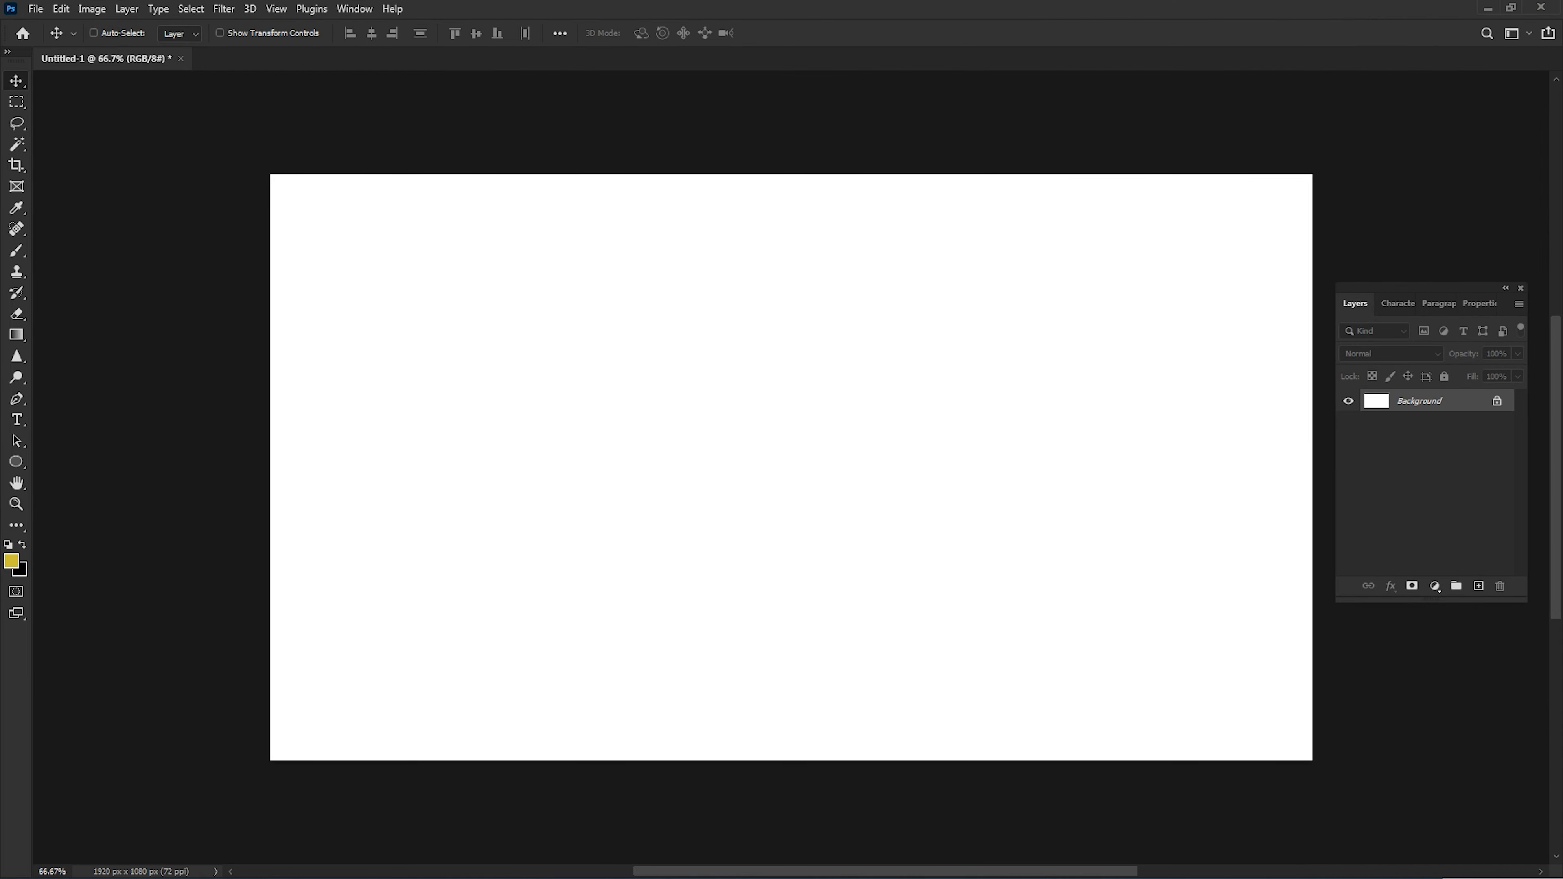
Switch to the Pattern Stamp tool and enlarge its brush to 100 px.
left_click(30, 277)
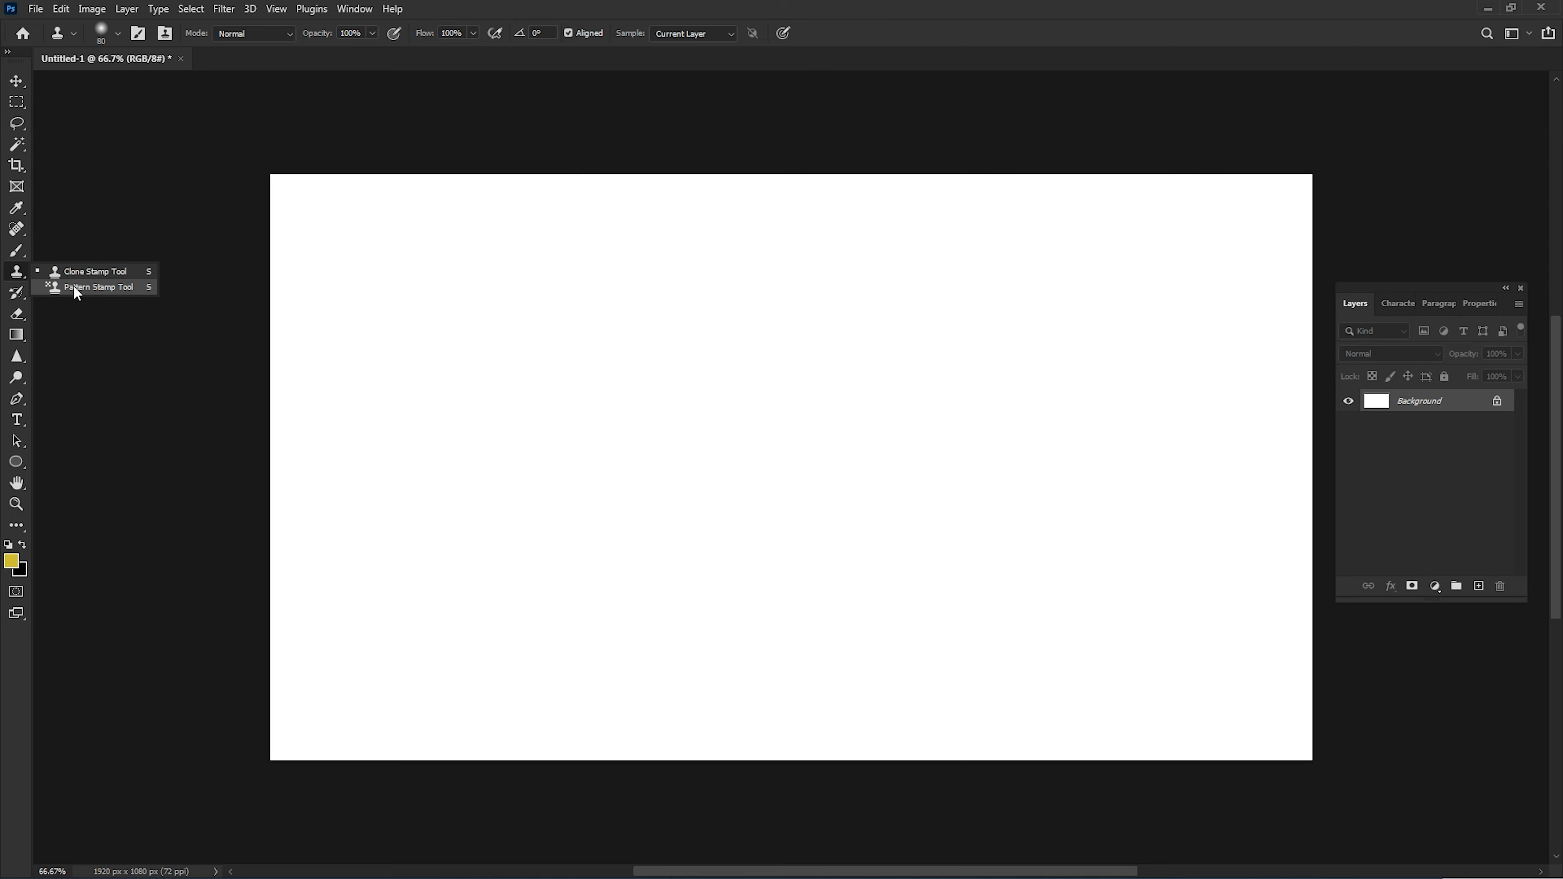
left_click(73, 286)
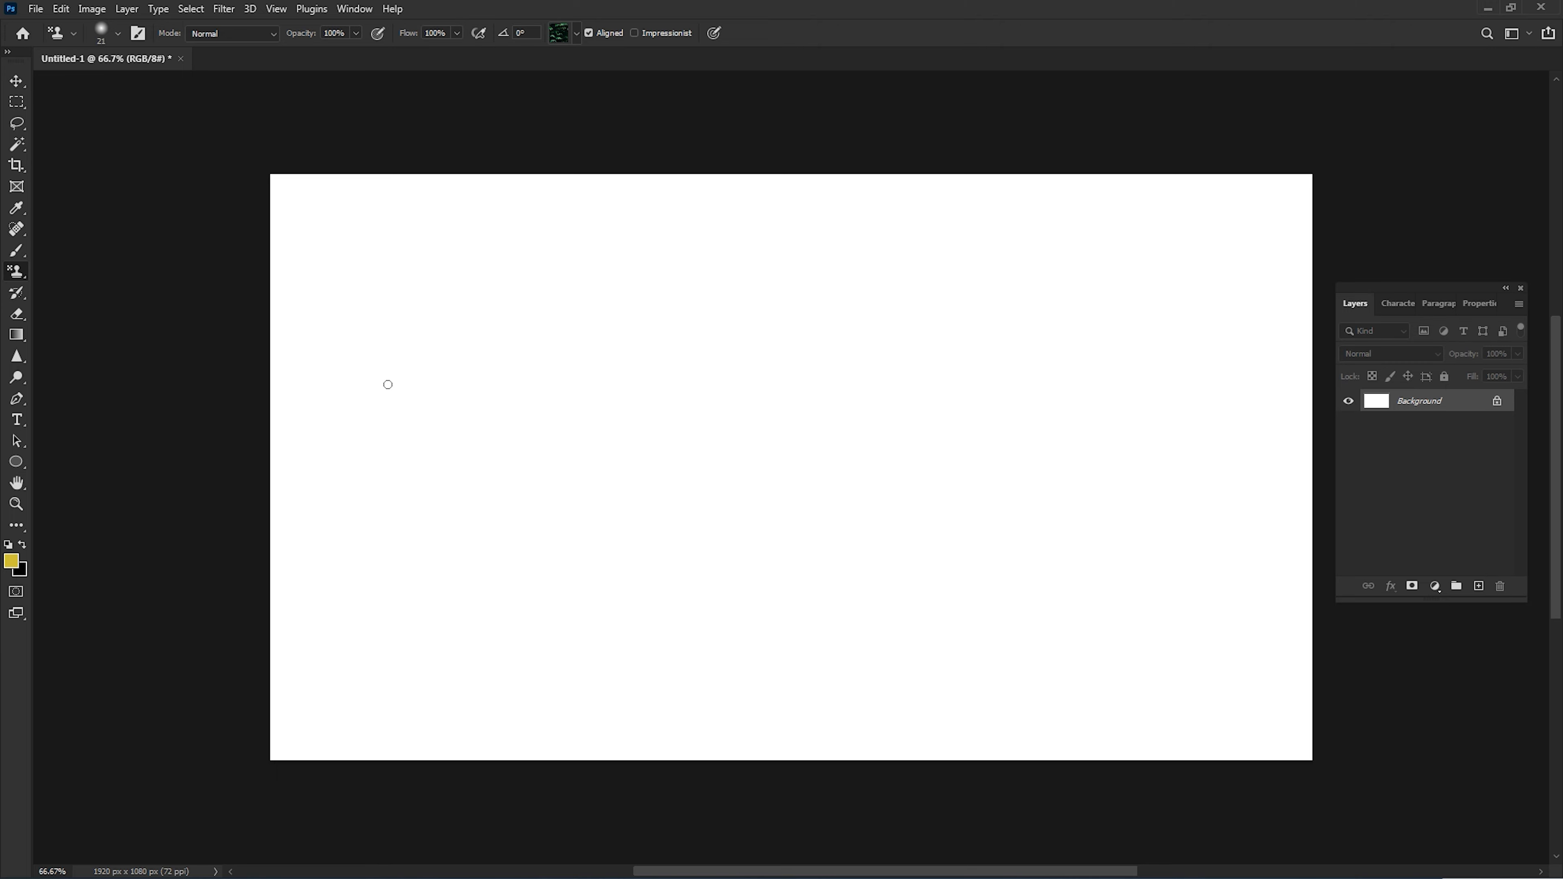
key("bracketright")
key("bracketright")
key("bracketright")
key("bracketright")
key("bracketright")
key("bracketright")
key("bracketright")
key("bracketright")
key("bracketleft")
key("bracketleft")
Choose the first Trees pattern and paint the green leaves across the upper and right parts of the white canvas.
left_click(578, 38)
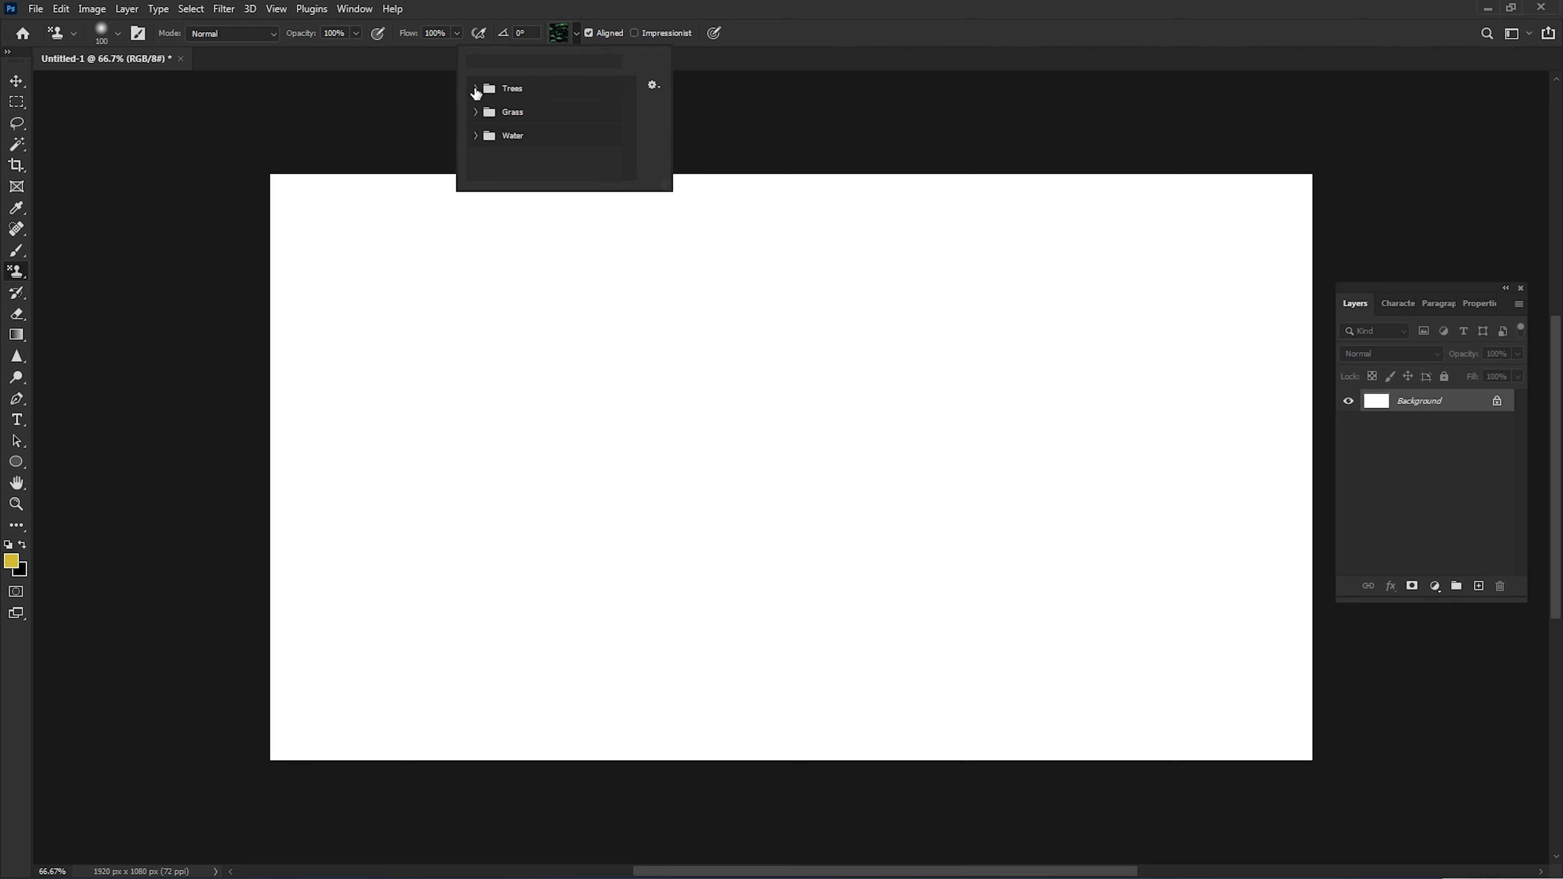
left_click(486, 86)
left_click(494, 114)
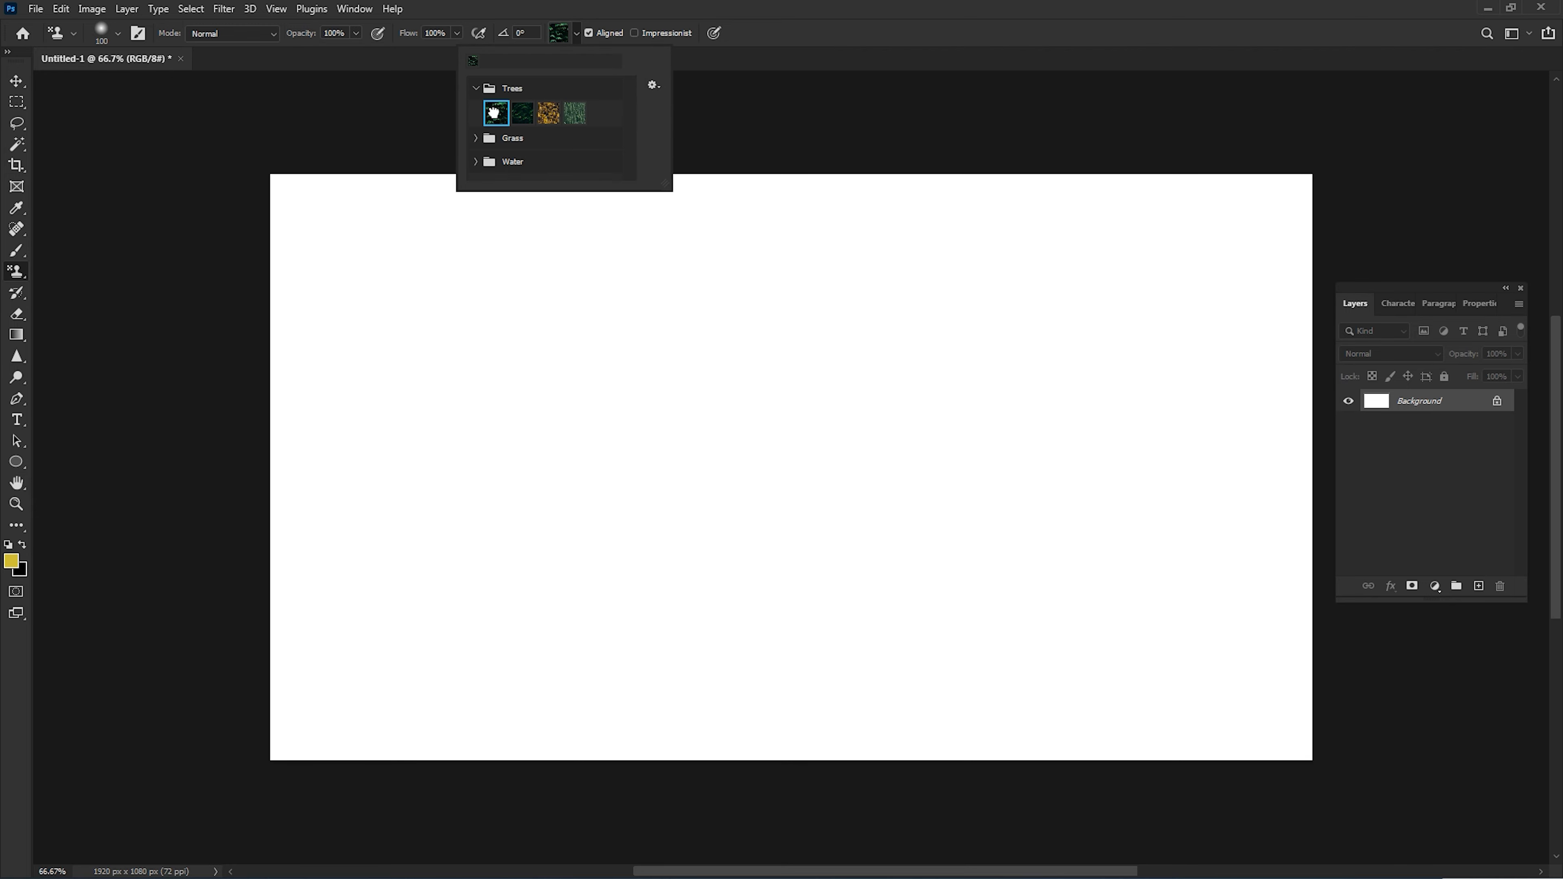
left_click(640, 12)
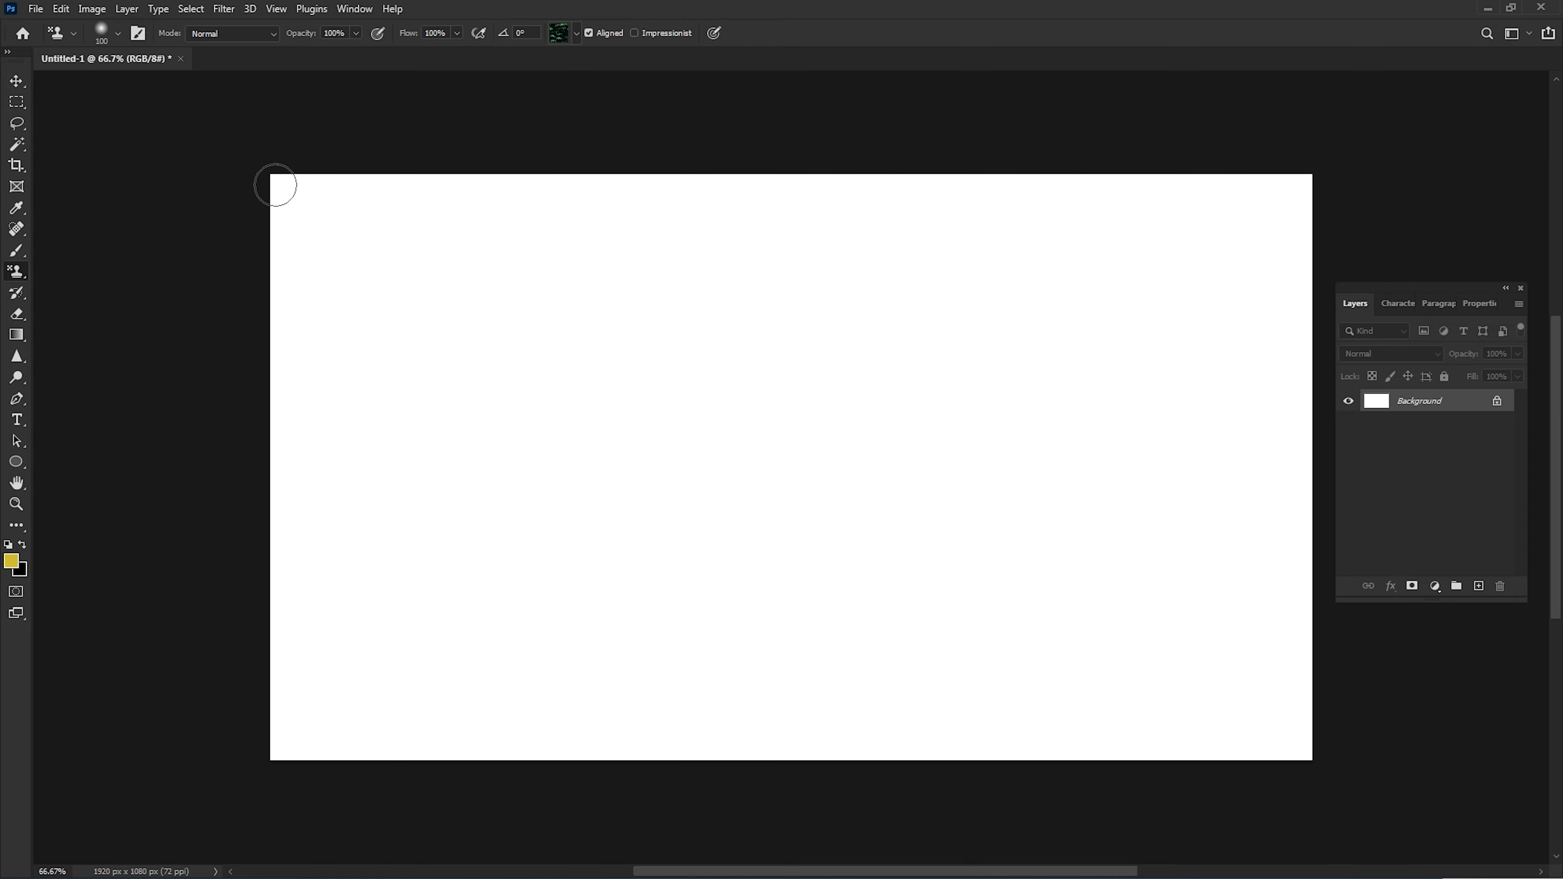
mouse_move(279, 182)
left_mouse_down()
mouse_move(516, 185)
mouse_move(268, 203)
mouse_move(582, 209)
mouse_move(183, 242)
mouse_move(669, 244)
mouse_move(239, 264)
mouse_move(713, 275)
mouse_move(322, 297)
mouse_move(626, 309)
mouse_move(229, 355)
mouse_move(790, 320)
mouse_move(244, 329)
mouse_move(321, 279)
mouse_move(228, 267)
mouse_move(768, 216)
mouse_move(745, 197)
mouse_move(545, 188)
mouse_move(1006, 234)
mouse_move(1010, 263)
mouse_move(858, 324)
mouse_move(626, 324)
mouse_move(755, 301)
mouse_move(636, 281)
mouse_move(946, 207)
mouse_move(954, 167)
mouse_move(1137, 178)
mouse_move(1047, 192)
mouse_move(1004, 235)
mouse_move(1001, 276)
mouse_move(1212, 270)
mouse_move(1260, 217)
mouse_move(1034, 274)
mouse_move(1057, 260)
mouse_move(1174, 299)
mouse_move(1369, 296)
mouse_move(1315, 361)
mouse_move(1310, 411)
mouse_move(1270, 479)
mouse_move(1114, 514)
mouse_move(1091, 679)
mouse_move(1008, 774)
mouse_move(945, 730)
mouse_move(1093, 654)
mouse_move(1089, 629)
mouse_move(1194, 550)
mouse_move(1159, 510)
mouse_move(1191, 420)
mouse_move(1184, 383)
mouse_move(886, 444)
left_mouse_up()
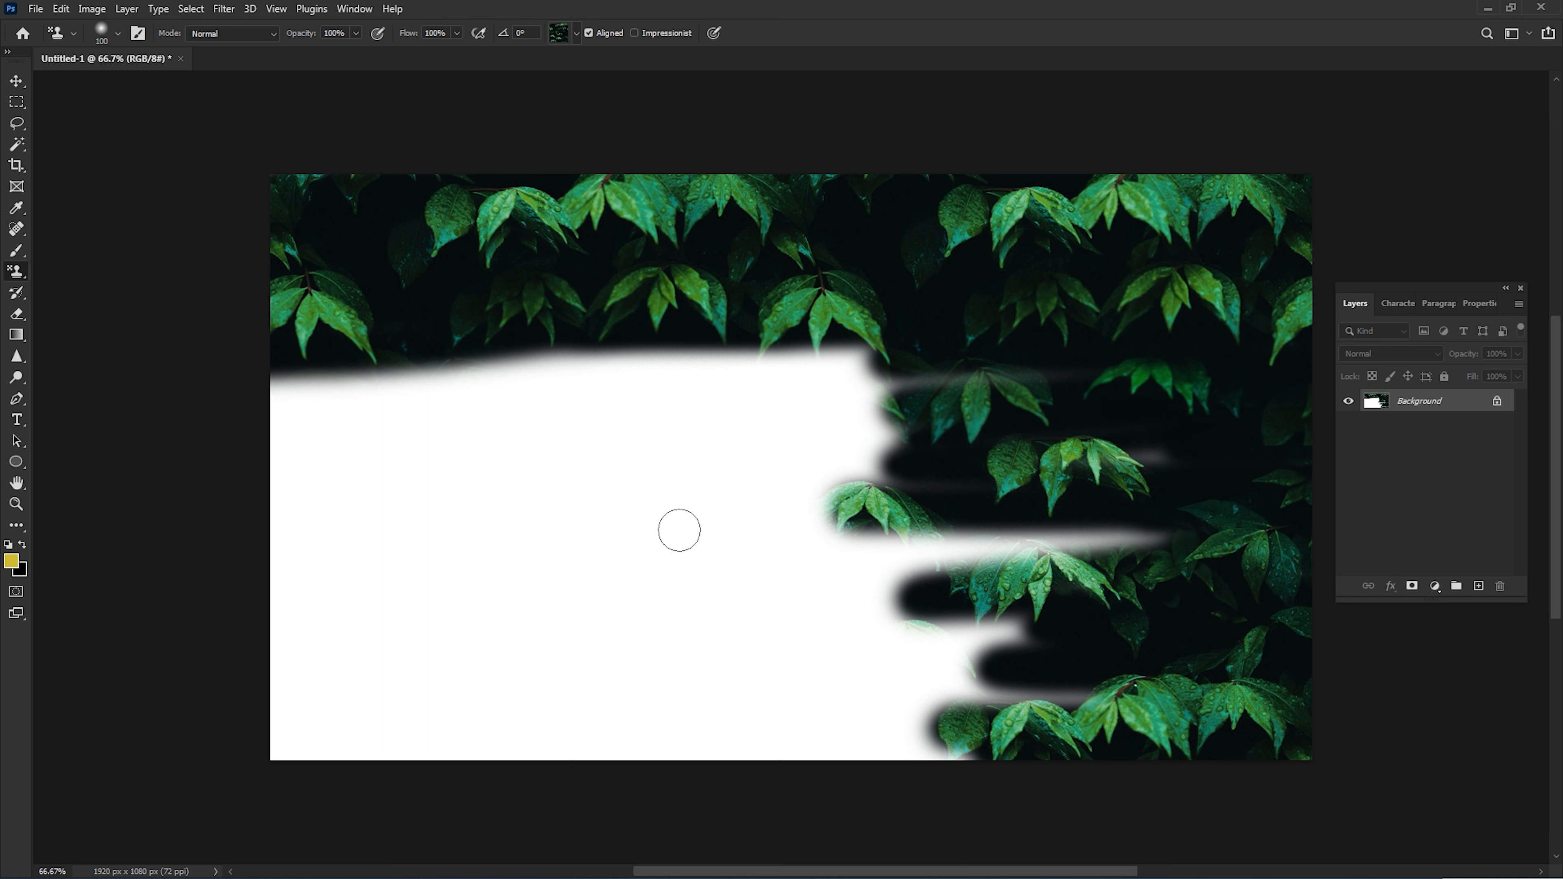
Enlarge the brush to 400 px and paint the remaining white area with the green leaf pattern.
key("bracketright")
key("bracketright")
key("bracketright")
key("bracketright")
key("bracketright")
key("bracketright")
key("bracketright")
mouse_move(679, 530)
left_mouse_down()
mouse_move(743, 419)
mouse_move(1040, 412)
mouse_move(917, 356)
mouse_move(623, 367)
mouse_move(633, 485)
mouse_move(611, 573)
mouse_move(751, 662)
mouse_move(1020, 708)
mouse_move(1182, 654)
mouse_move(808, 640)
mouse_move(638, 728)
mouse_move(650, 630)
mouse_move(557, 491)
mouse_move(557, 402)
mouse_move(587, 374)
mouse_move(523, 348)
left_mouse_up()
left_click_drag(1136, 471, 1090, 572)
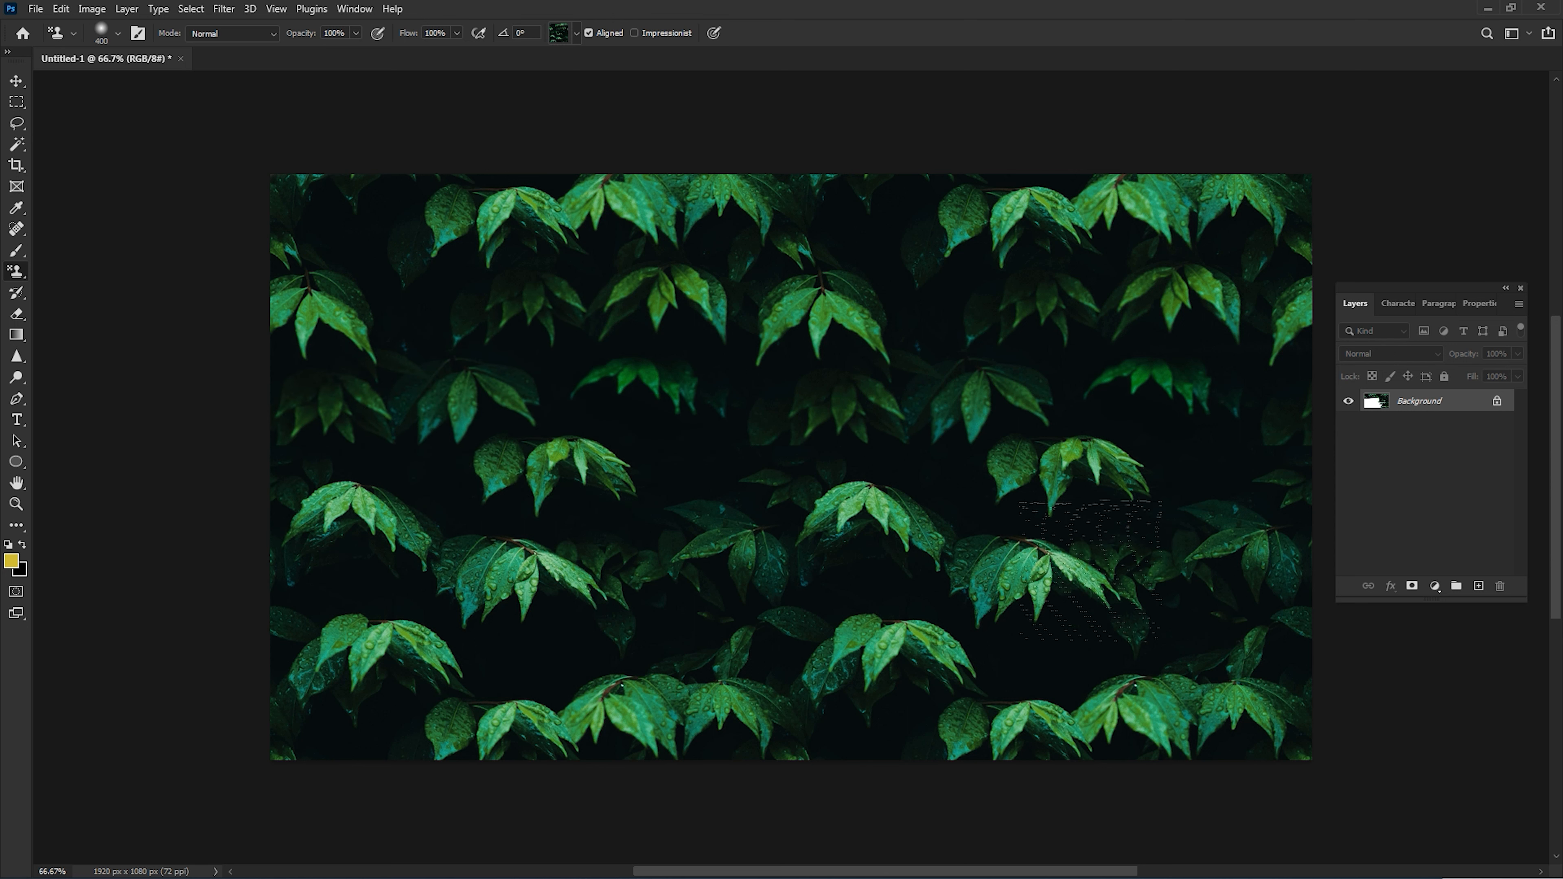
Paint a broad diagonal band of the golden Trees pattern from the upper left to the lower middle.
left_click(578, 33)
left_click(549, 113)
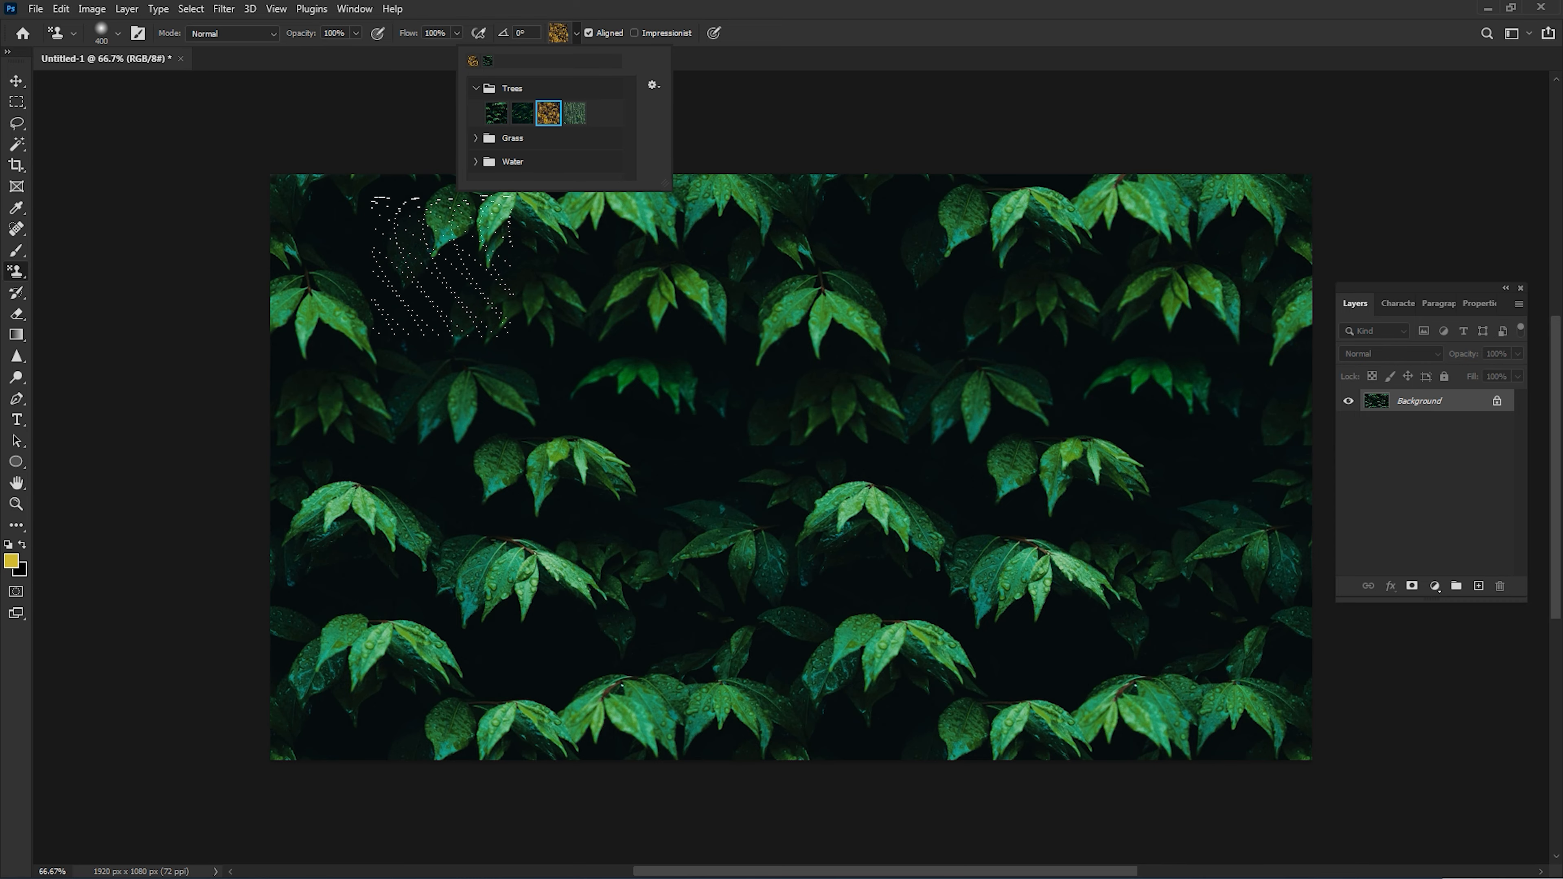
mouse_move(400, 234)
left_mouse_down()
mouse_move(422, 348)
mouse_move(714, 493)
mouse_move(892, 609)
mouse_move(892, 677)
left_mouse_up()
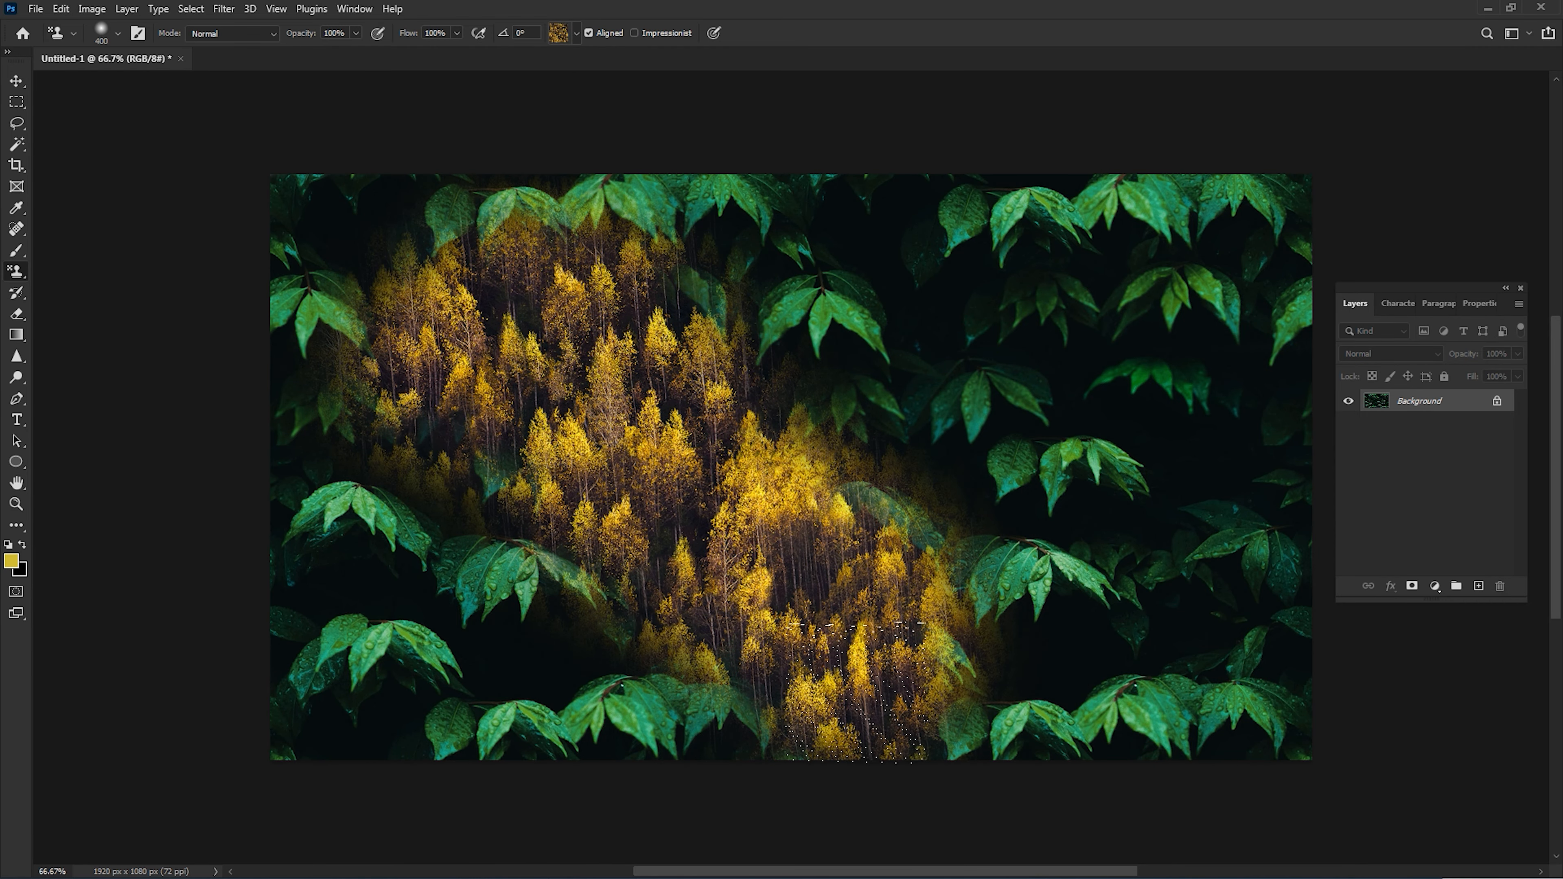
Choose the third Water pattern and paint the light blue water over the whole canvas.
left_click(576, 33)
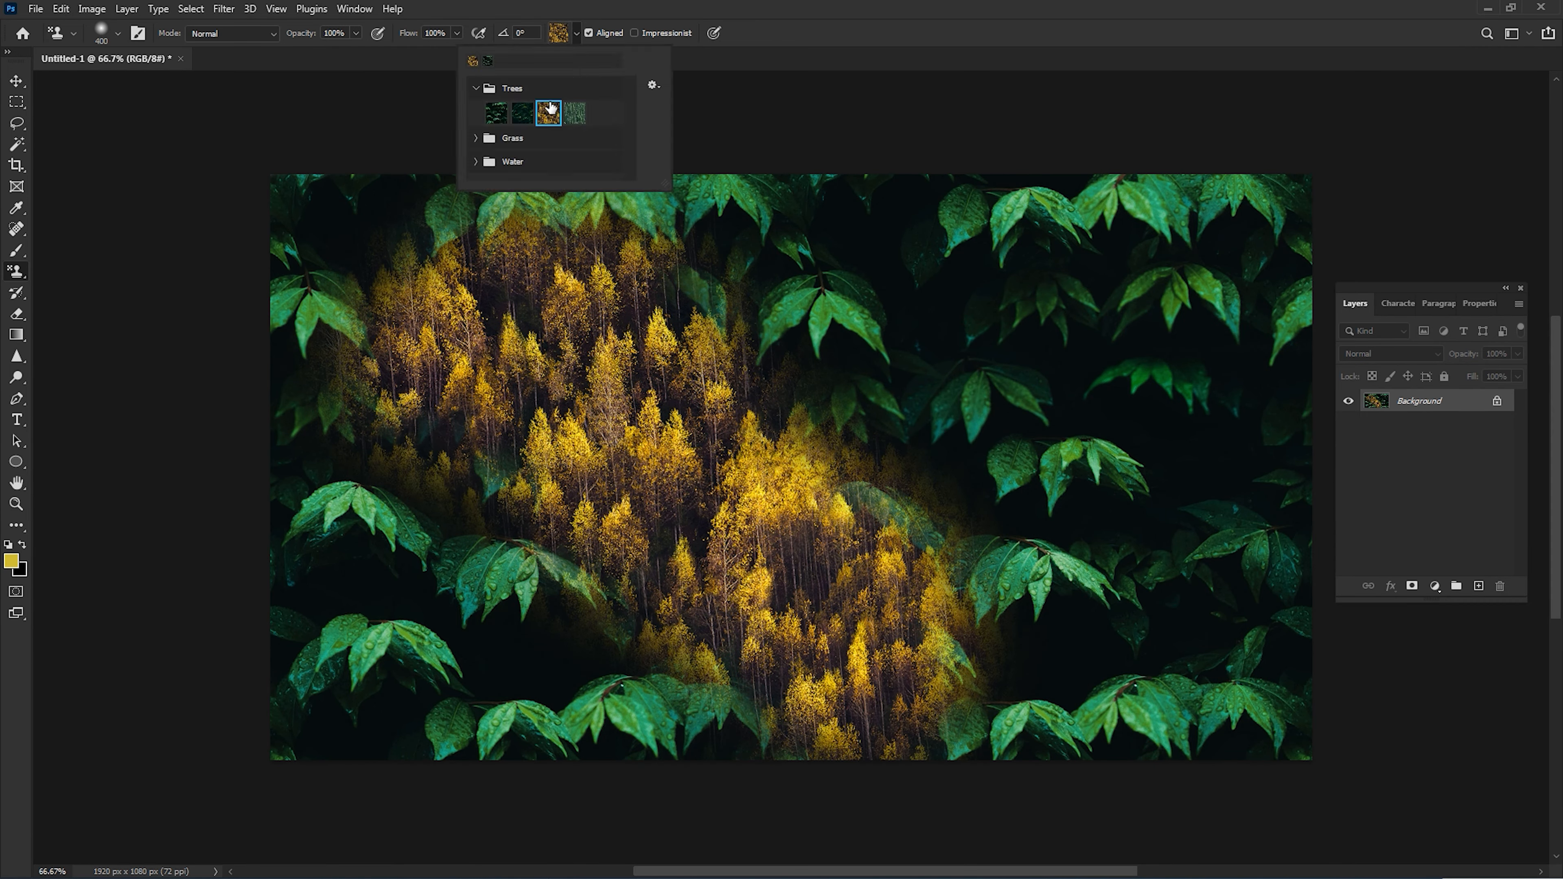
left_click(478, 89)
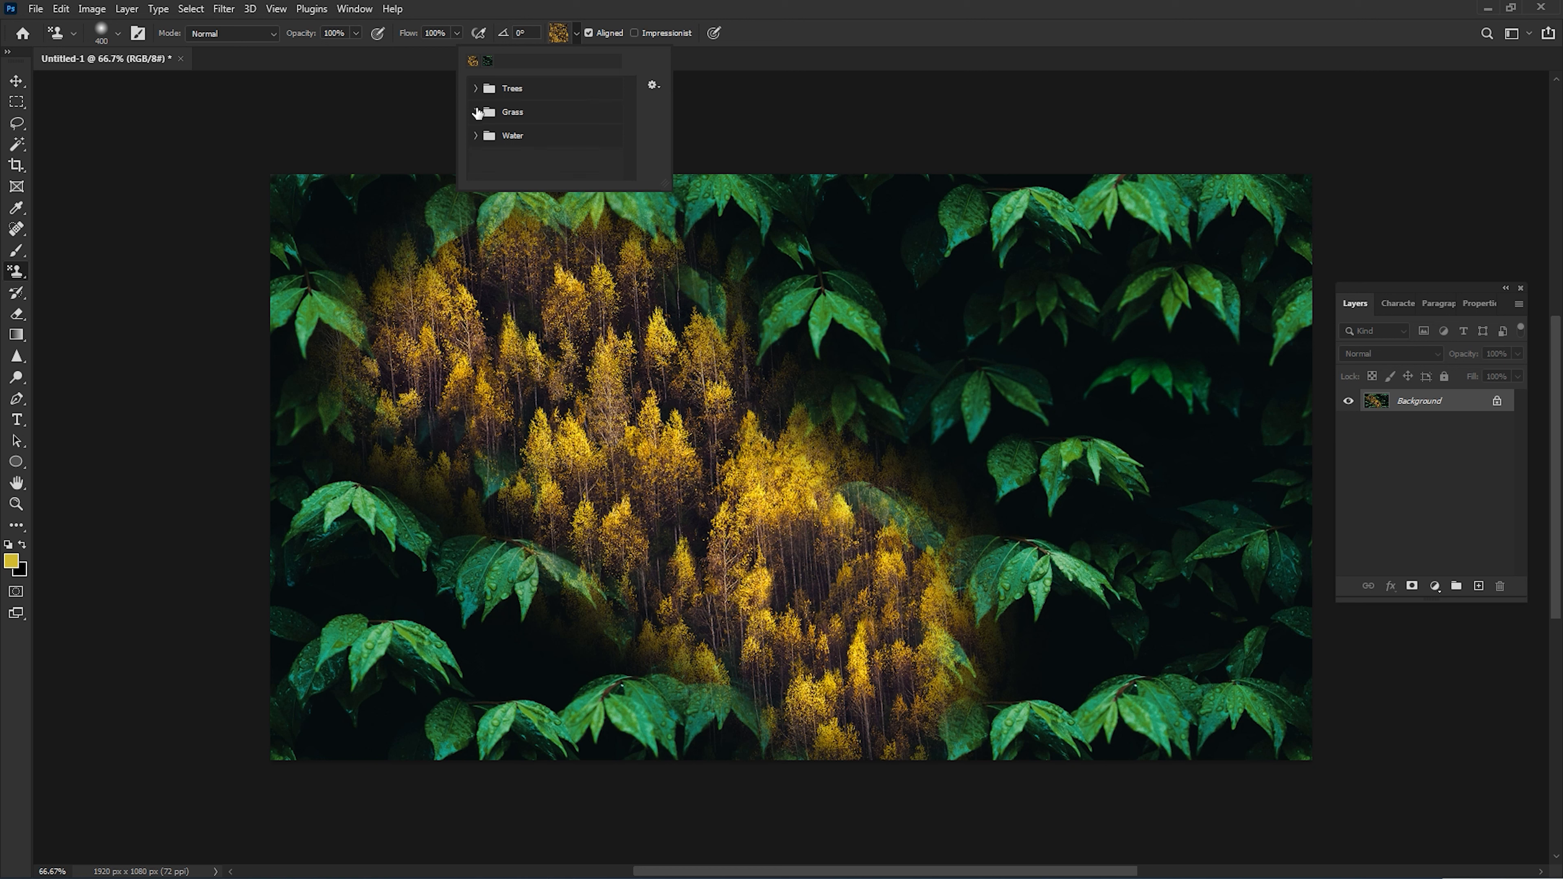
left_click(477, 112)
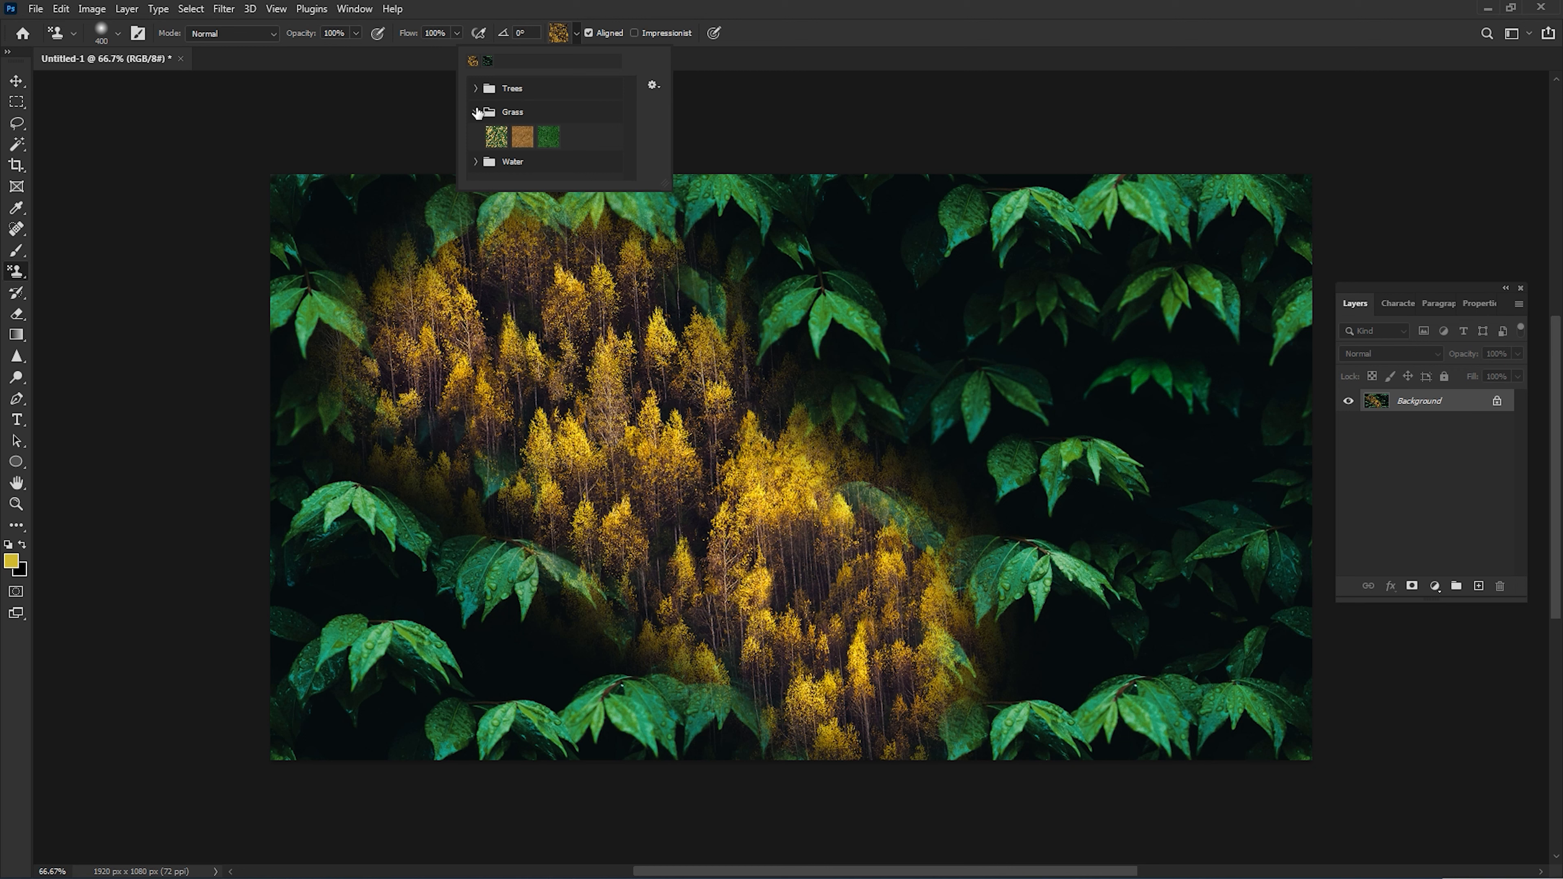
left_click(1001, 35)
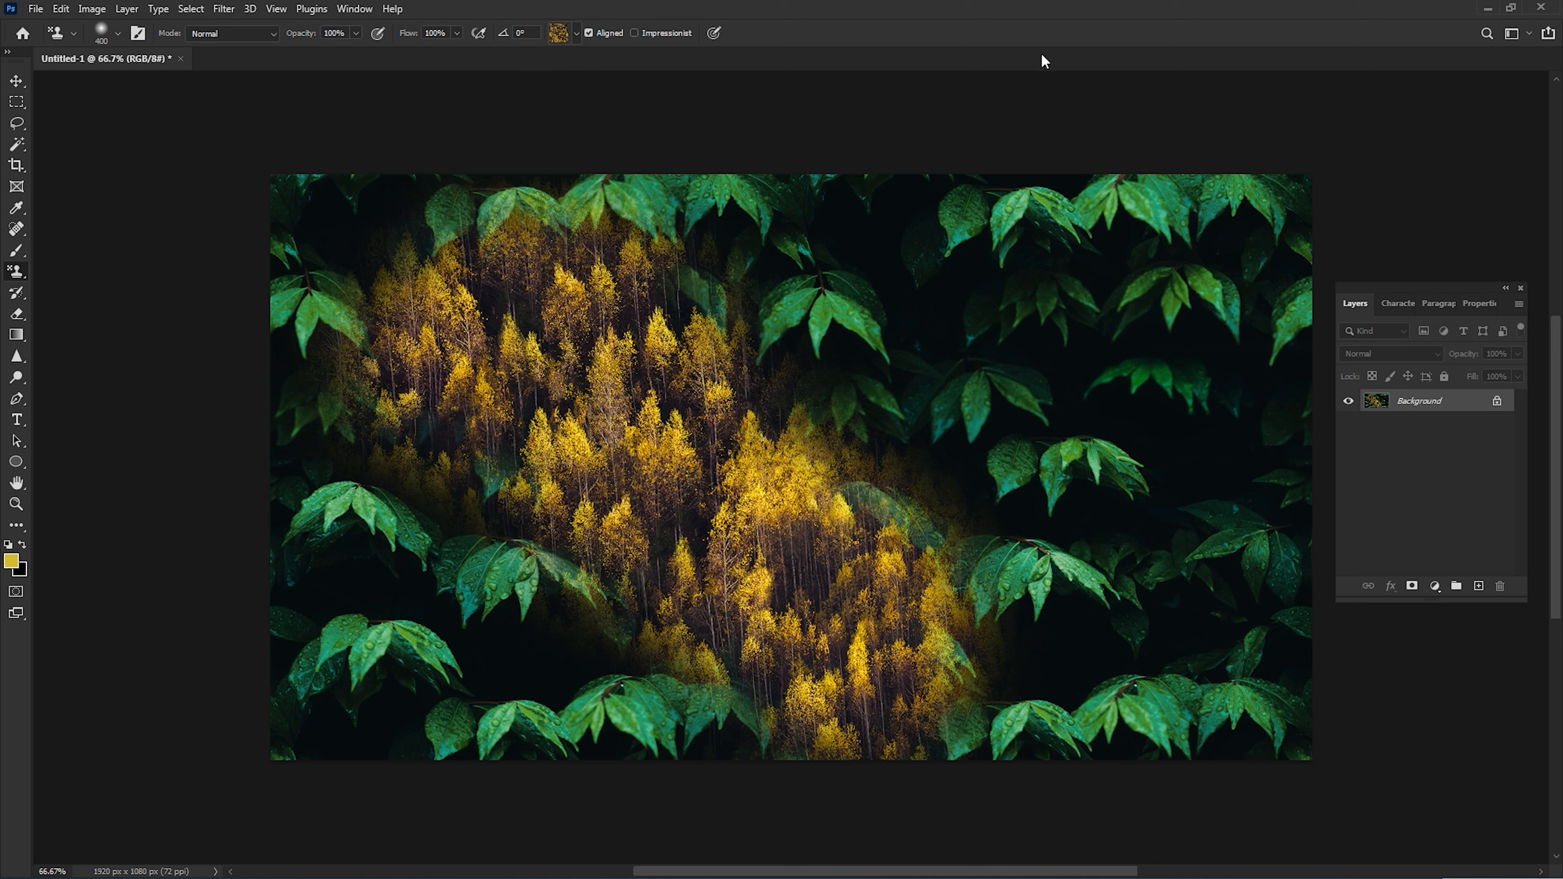
left_click(575, 35)
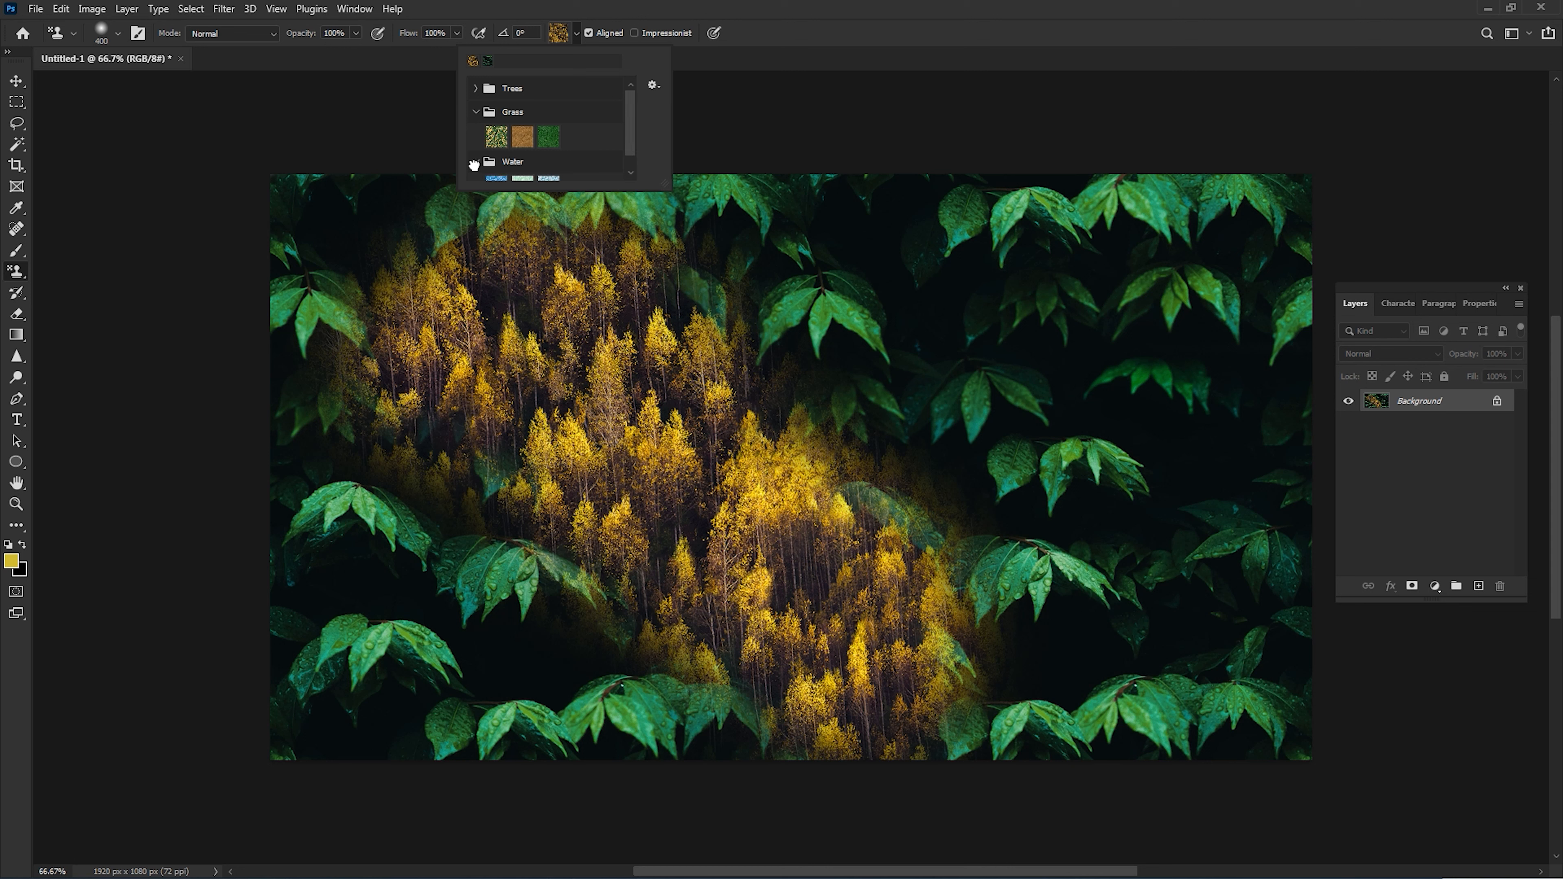
scroll(626, 151, "down", 1)
left_click(548, 168)
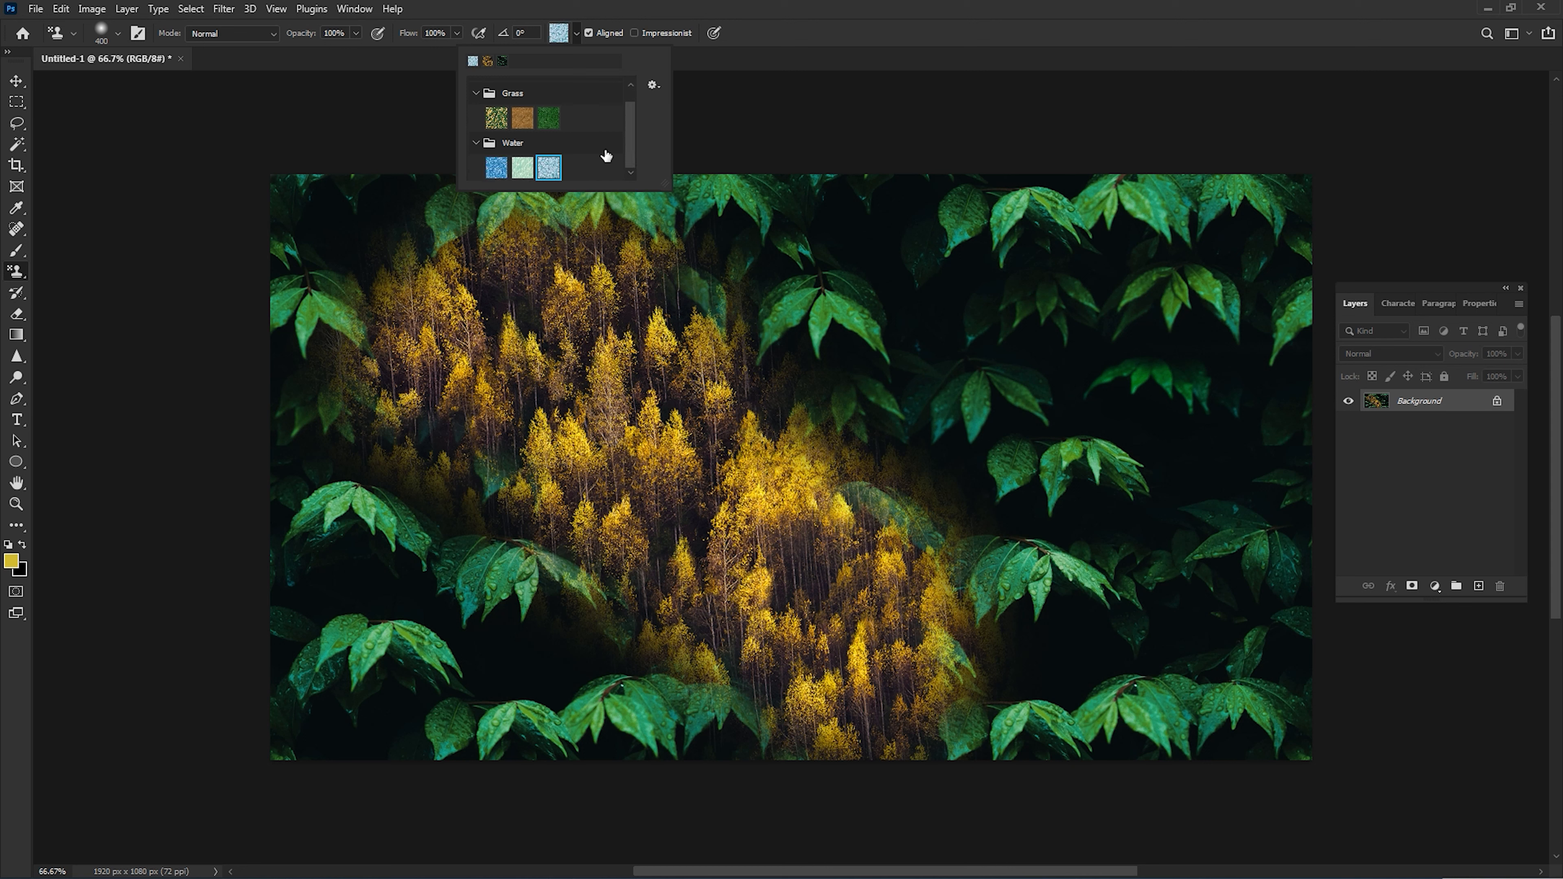
left_click(853, 32)
mouse_move(794, 234)
left_mouse_down()
mouse_move(807, 431)
mouse_move(1144, 659)
mouse_move(1225, 677)
mouse_move(873, 678)
mouse_move(714, 548)
mouse_move(517, 431)
mouse_move(584, 259)
mouse_move(799, 203)
mouse_move(1246, 193)
mouse_move(1225, 616)
mouse_move(1077, 370)
mouse_move(363, 222)
mouse_move(234, 622)
mouse_move(255, 499)
mouse_move(652, 123)
mouse_move(917, 369)
mouse_move(800, 530)
mouse_move(1053, 739)
left_mouse_up()
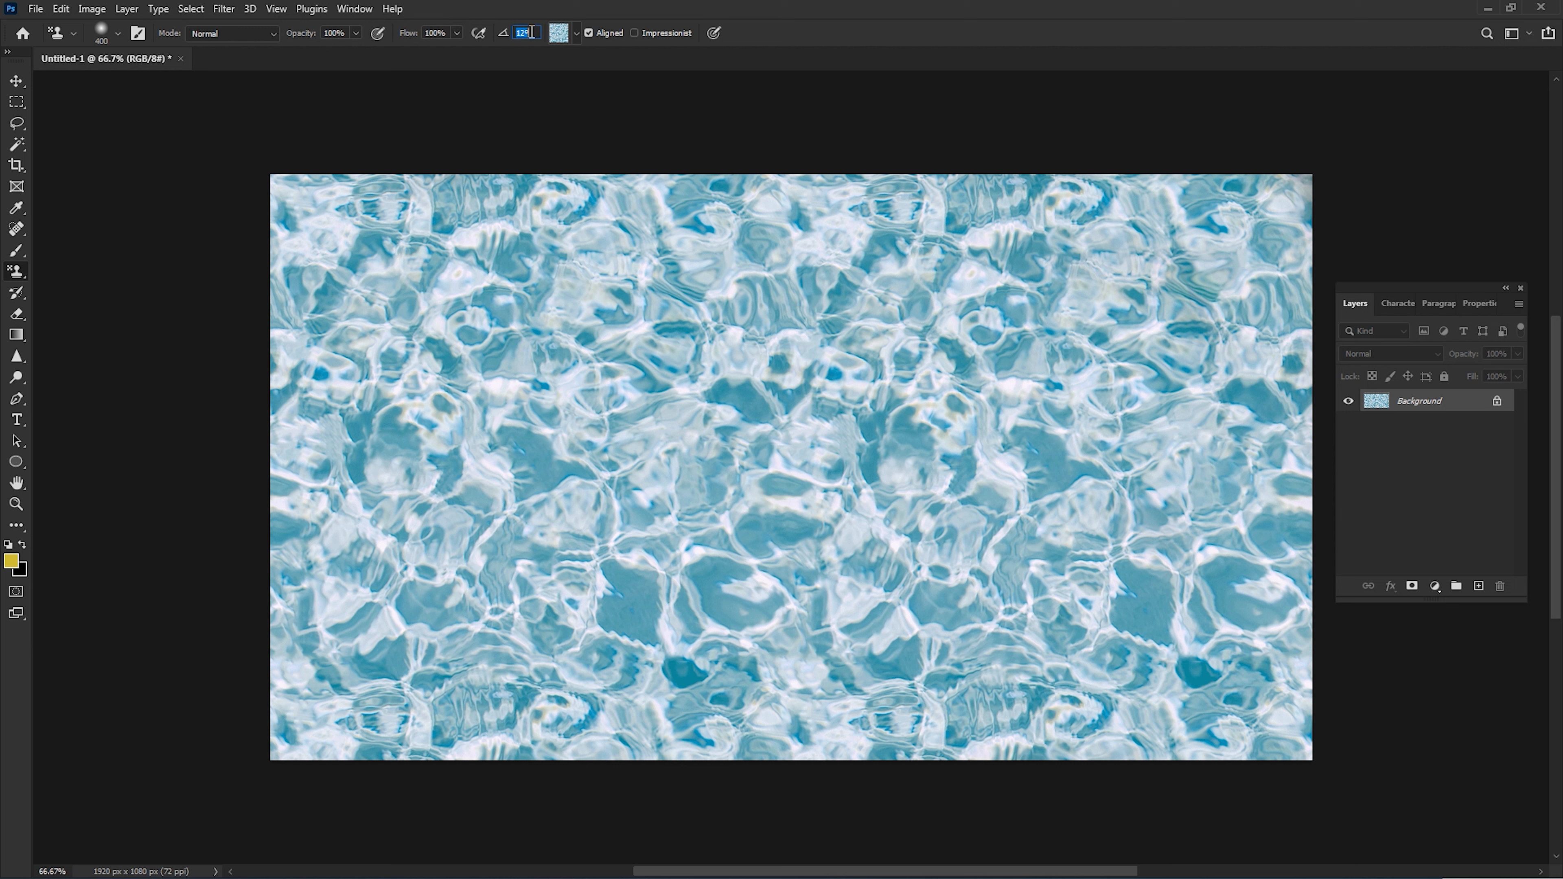
Set the brush angle to 68° and paint the plain green Grass pattern over the canvas's upper left and centre.
key("Return")
left_click(575, 32)
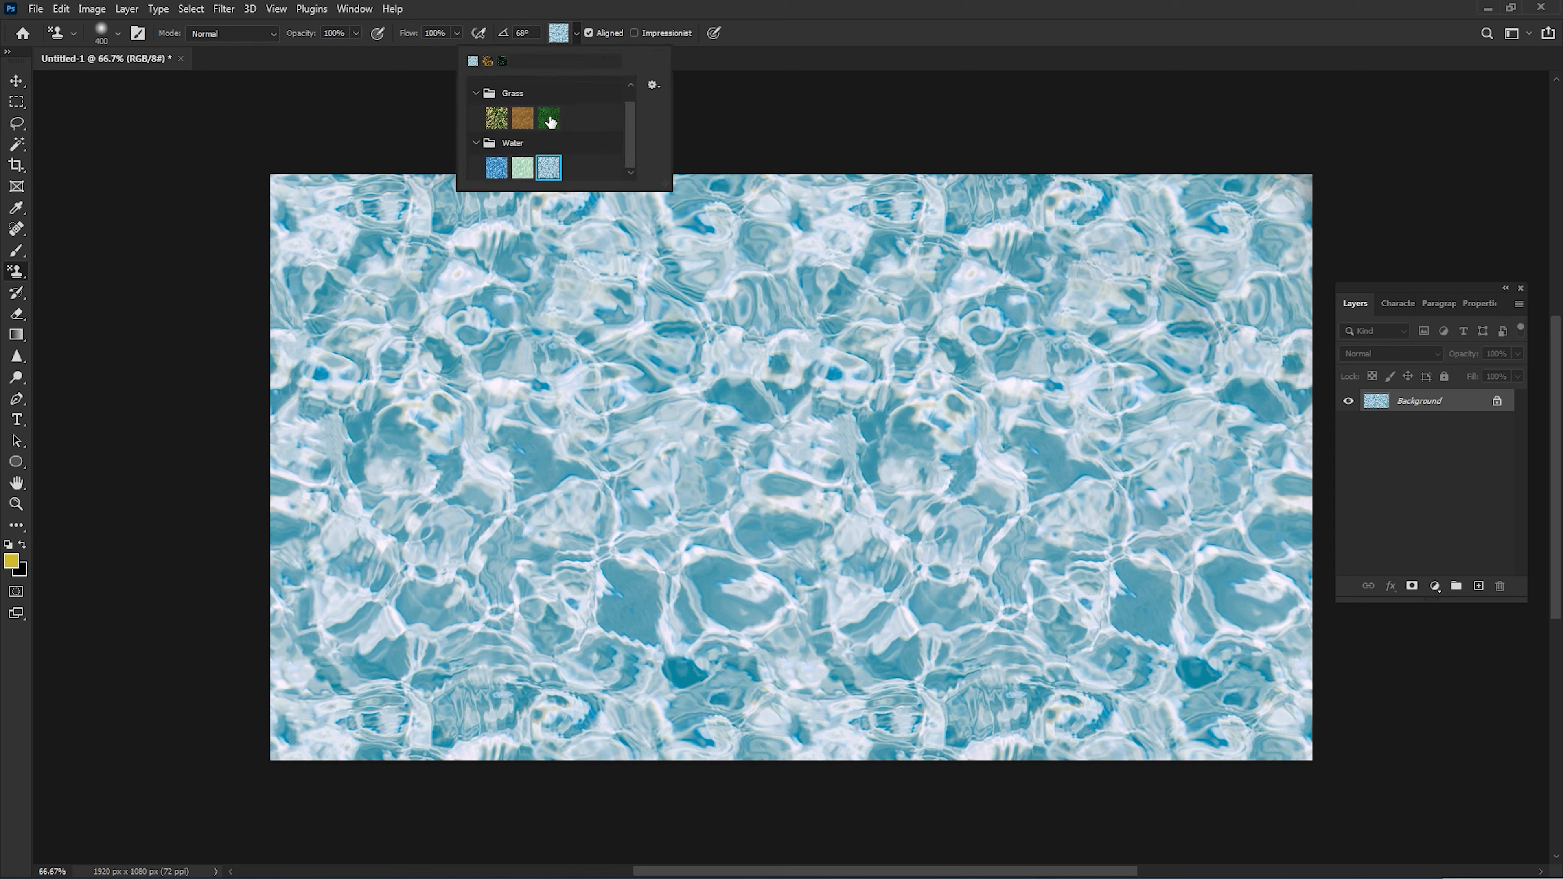
double_click(548, 118)
mouse_move(640, 425)
left_mouse_down()
mouse_move(846, 422)
mouse_move(381, 443)
mouse_move(381, 505)
mouse_move(738, 573)
left_mouse_up()
Paint the Grass pattern with fallen yellow leaves over the green grass and the canvas's left side.
left_click(577, 34)
left_click(496, 118)
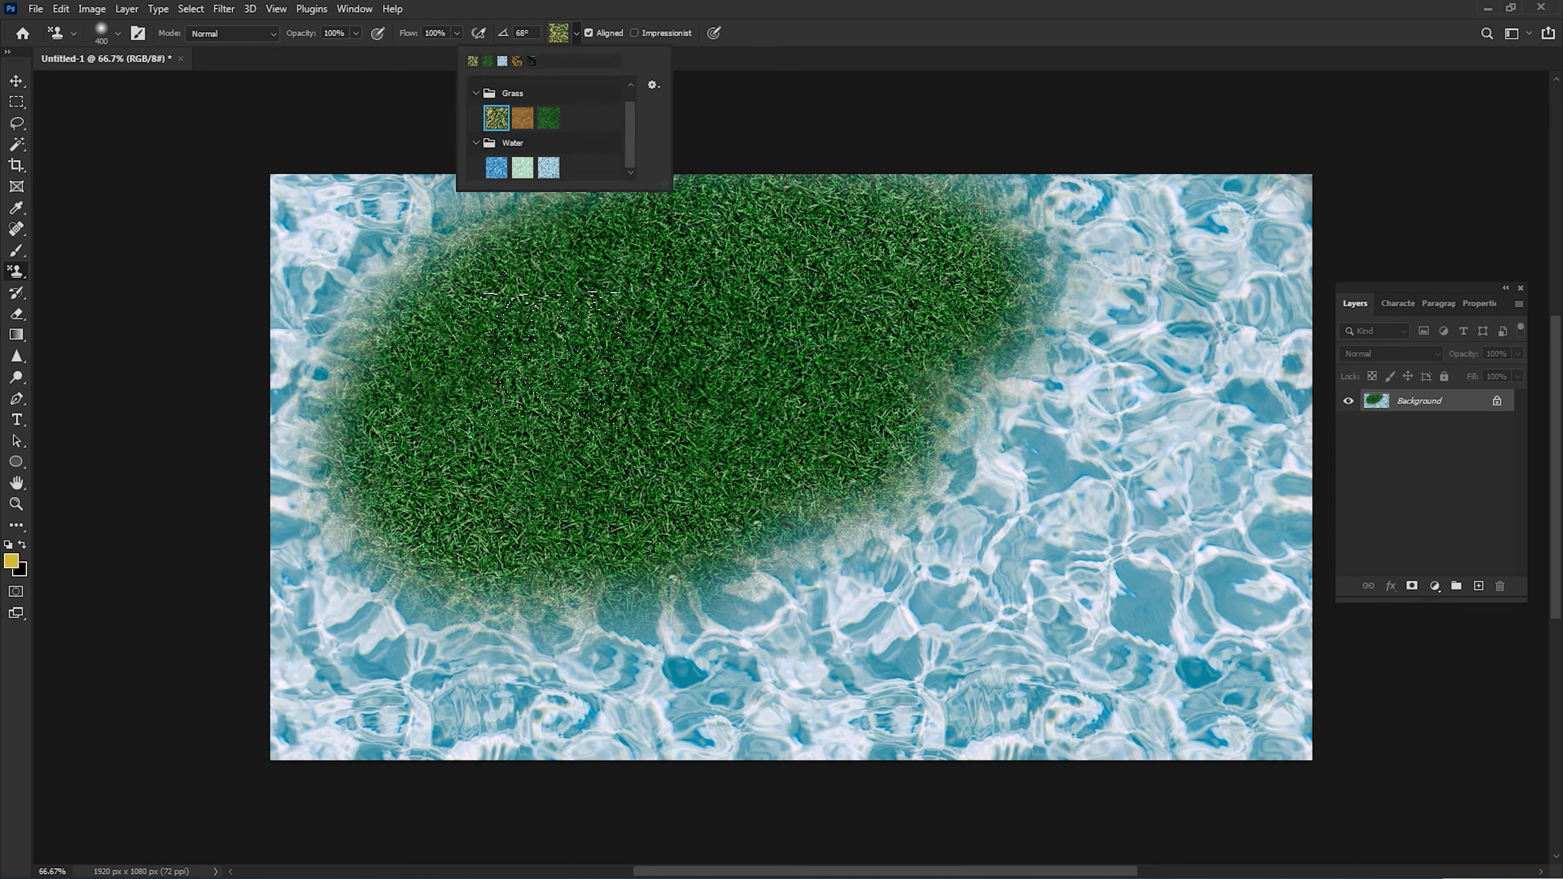
mouse_move(603, 381)
left_mouse_down()
mouse_move(812, 388)
mouse_move(535, 357)
left_mouse_up()
mouse_move(347, 431)
left_mouse_down()
mouse_move(849, 504)
mouse_move(369, 258)
mouse_move(689, 129)
left_mouse_up()
Set the brush angle to 0° and cover the remaining water with the fallen-leaves Grass pattern.
left_click(530, 32)
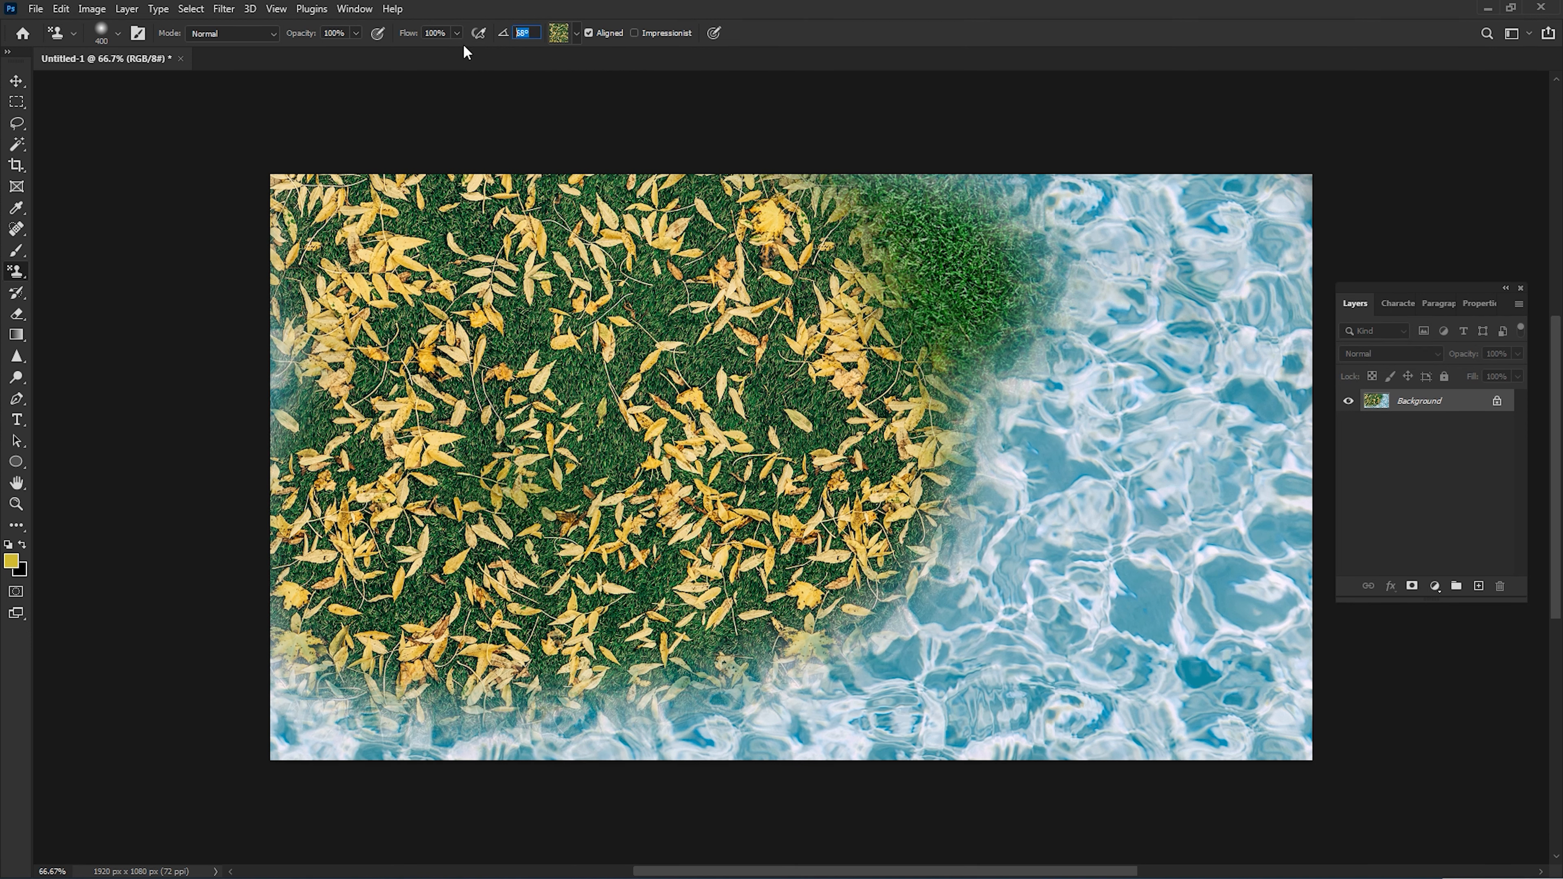
type("0")
key("Return")
mouse_move(1043, 564)
left_mouse_down()
mouse_move(1058, 523)
mouse_move(1104, 647)
mouse_move(1058, 488)
mouse_move(1126, 460)
mouse_move(1041, 437)
mouse_move(1132, 408)
mouse_move(1104, 346)
mouse_move(1126, 231)
mouse_move(1269, 237)
mouse_move(1092, 191)
mouse_move(1275, 191)
mouse_move(1349, 442)
mouse_move(1260, 705)
mouse_move(1252, 397)
mouse_move(952, 231)
mouse_move(317, 376)
mouse_move(306, 665)
mouse_move(716, 704)
mouse_move(677, 721)
left_mouse_up()
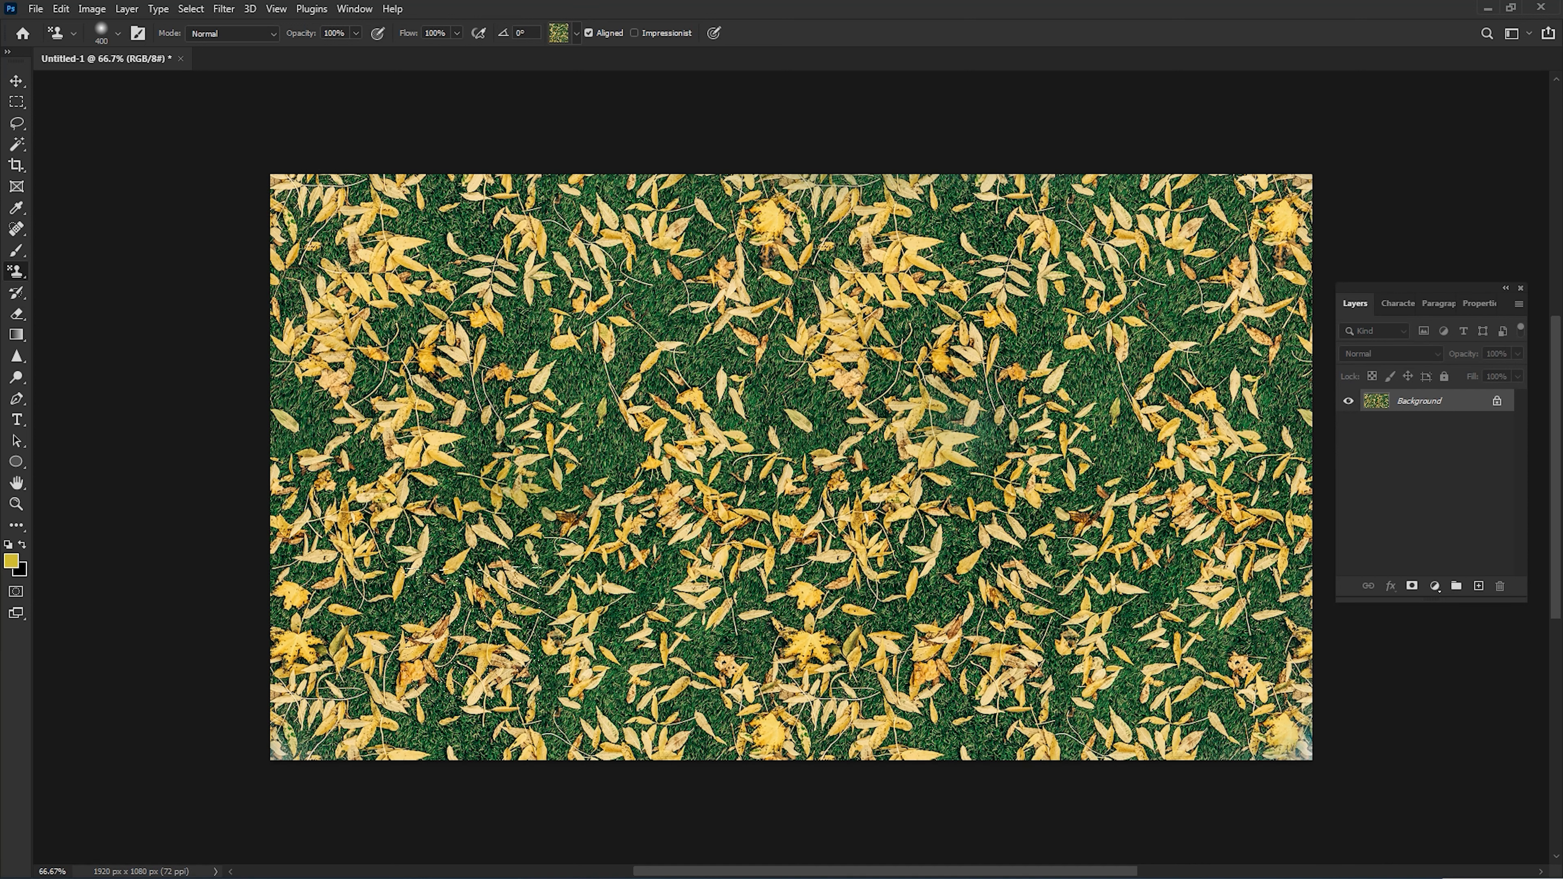
Choose the second Water pattern and paint the pale turquoise water over the whole canvas.
left_click(576, 34)
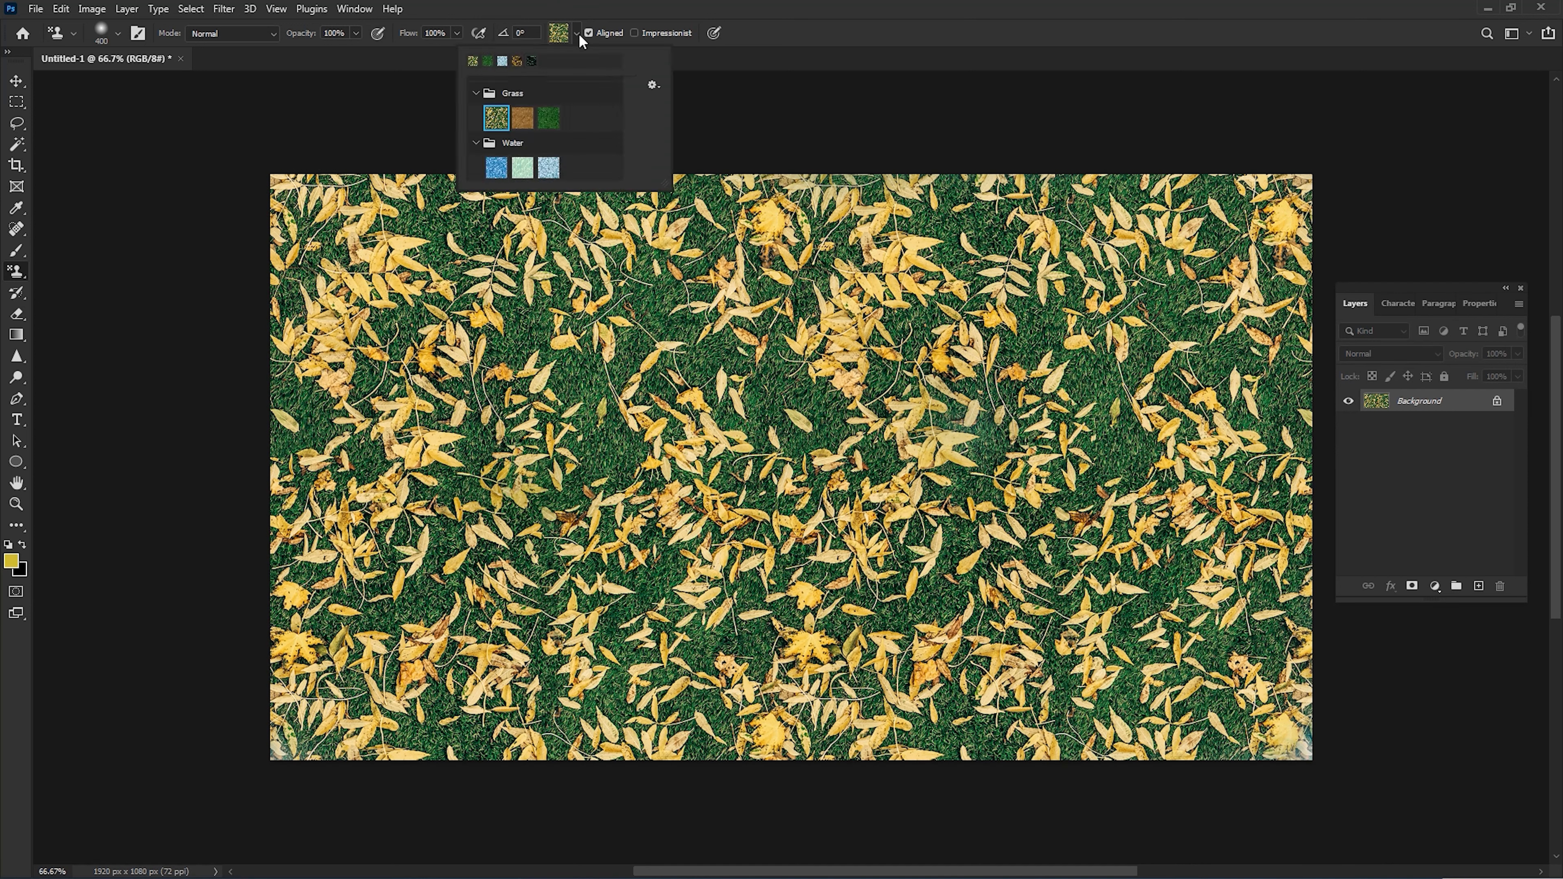
left_click(523, 167)
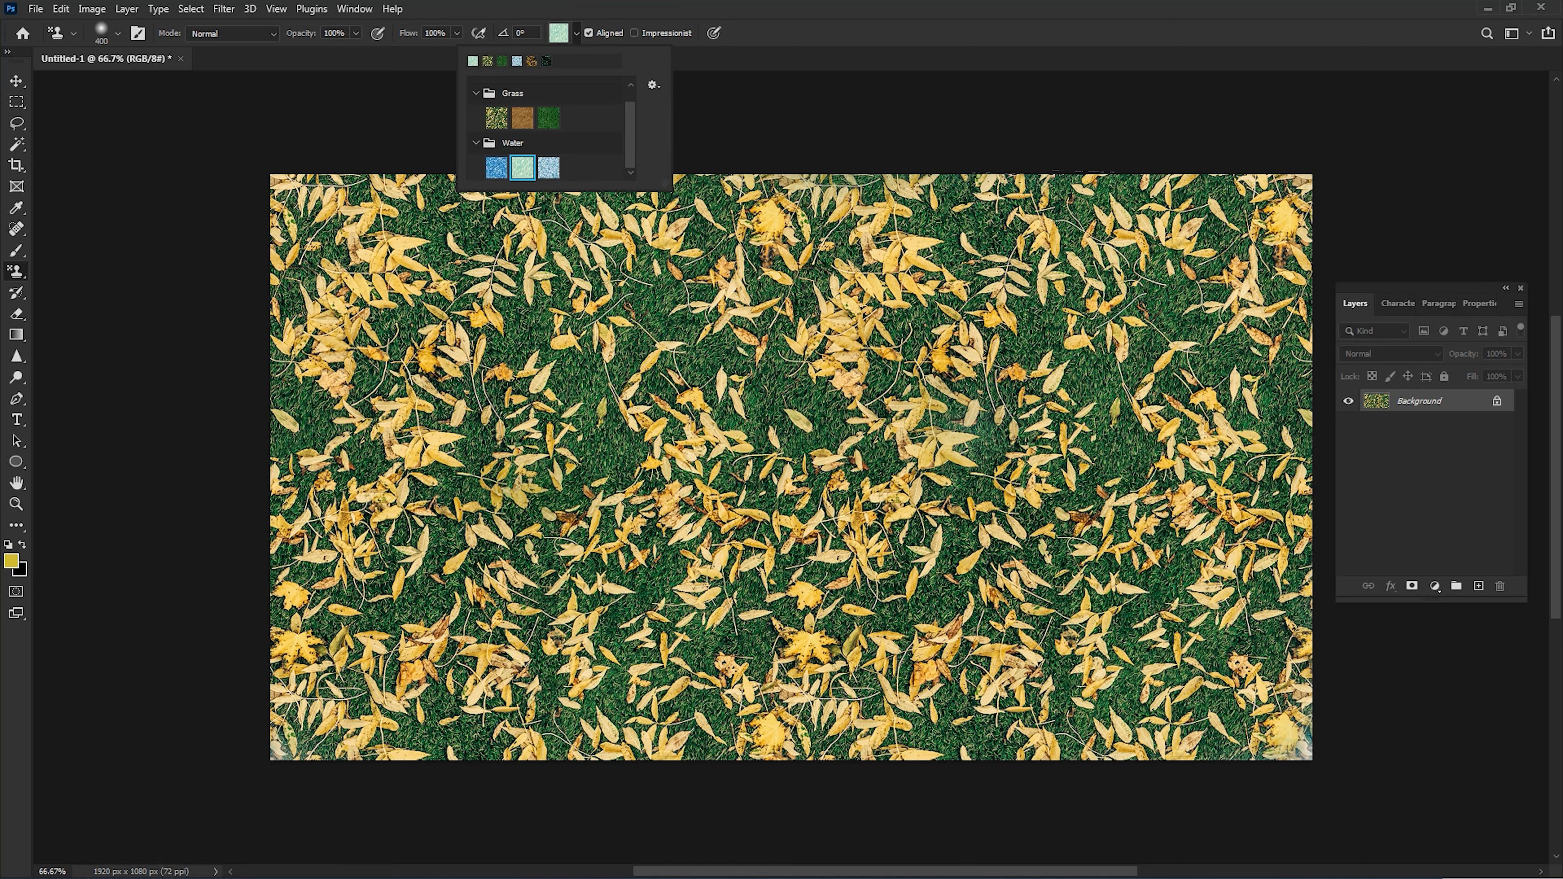
left_click(1015, 13)
mouse_move(553, 370)
left_mouse_down()
mouse_move(664, 319)
mouse_move(293, 179)
mouse_move(508, 500)
mouse_move(799, 591)
mouse_move(622, 727)
mouse_move(1206, 678)
mouse_move(1108, 419)
mouse_move(1138, 307)
mouse_move(1200, 203)
mouse_move(1280, 234)
mouse_move(1286, 468)
left_mouse_up()
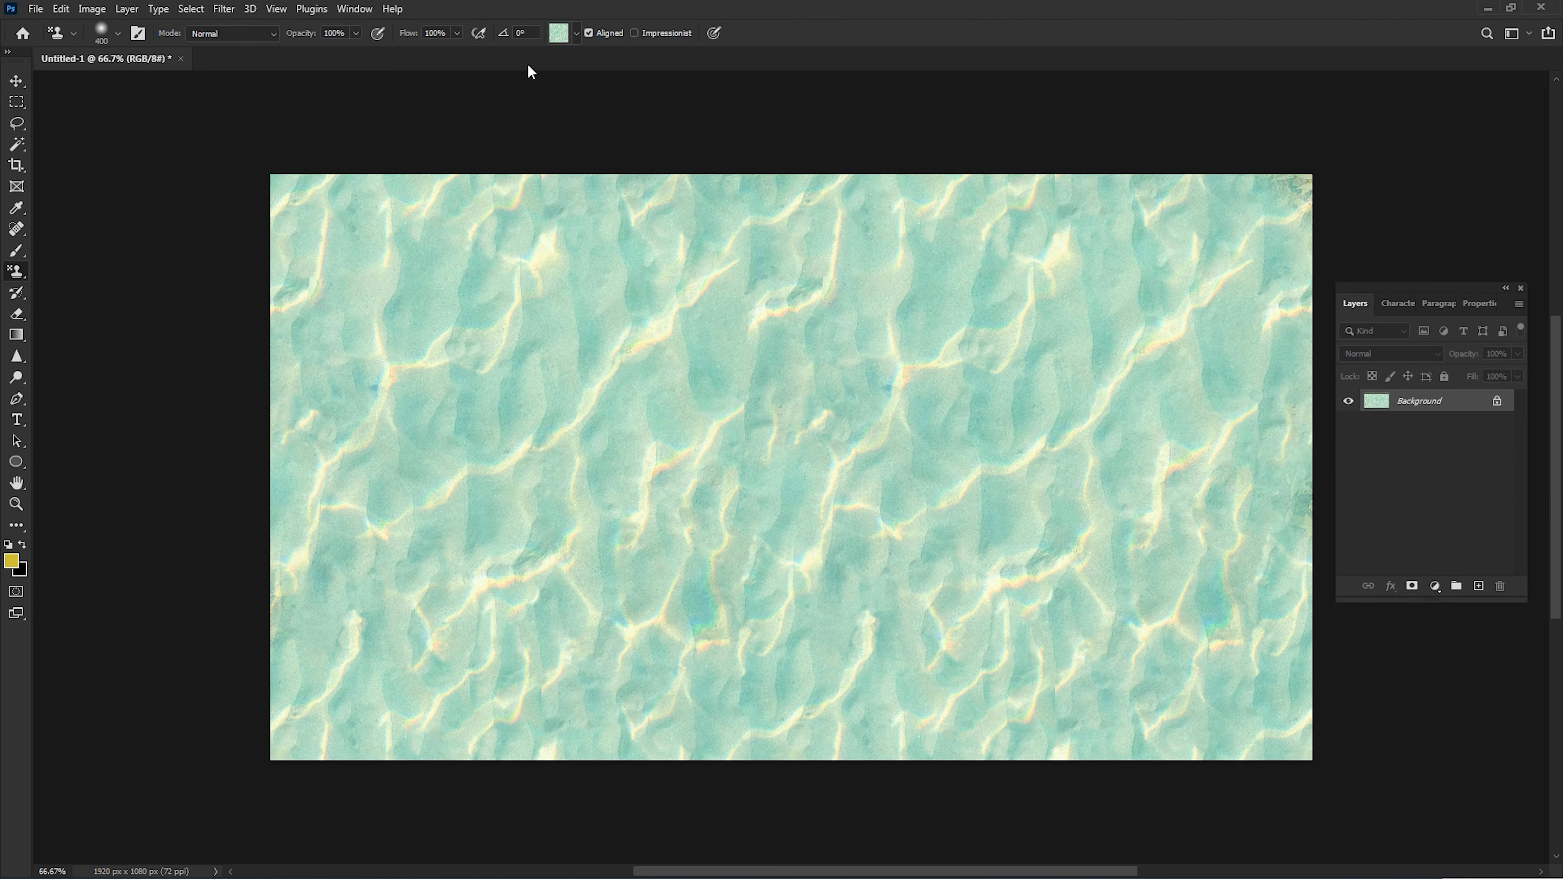
Paint over the turquoise water across the whole canvas with the fallen-leaves Grass pattern.
left_click(575, 37)
left_click(497, 121)
mouse_move(766, 344)
left_mouse_down()
mouse_move(226, 255)
mouse_move(320, 481)
mouse_move(800, 690)
mouse_move(1310, 523)
mouse_move(708, 369)
mouse_move(1199, 246)
mouse_move(1301, 302)
mouse_move(1293, 191)
left_mouse_up()
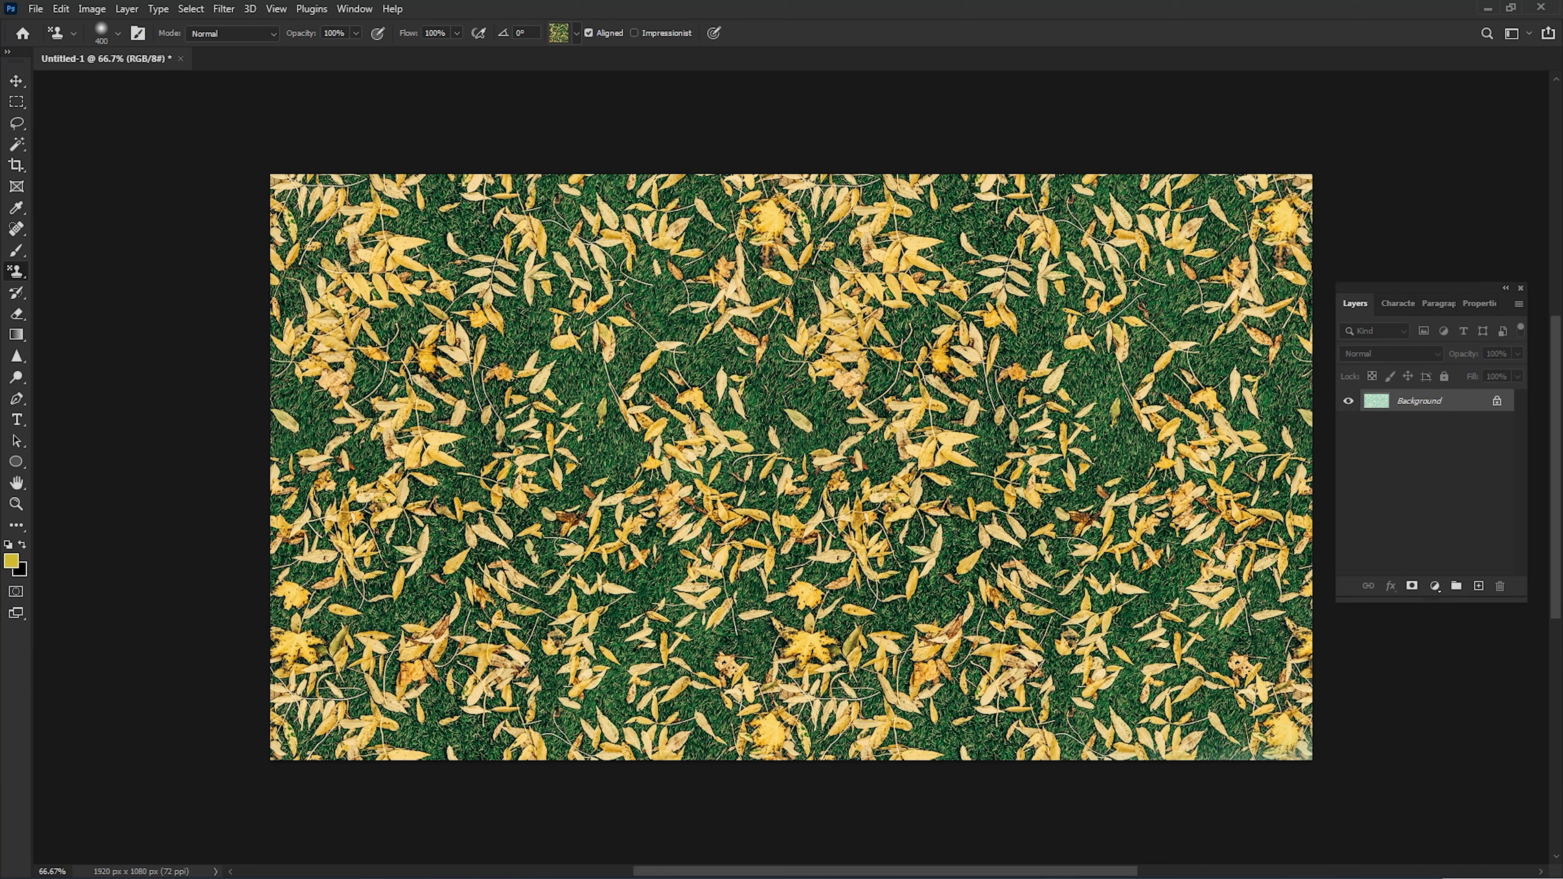